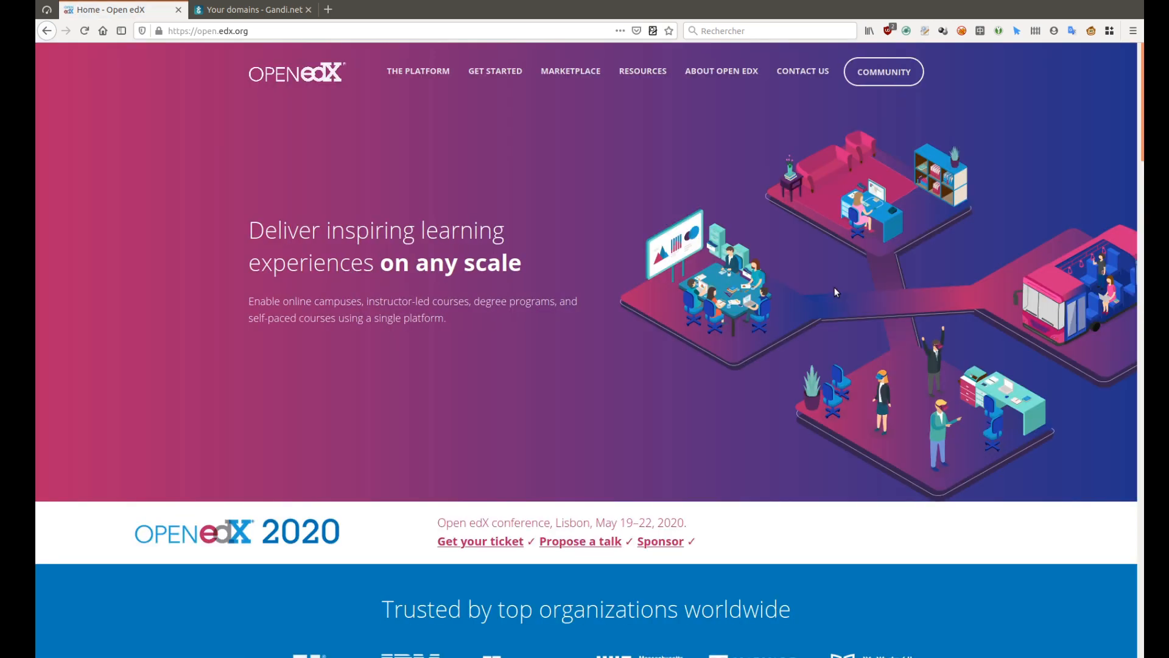
# From Self Managed, expand 'Open edX distribution by Tutor' and go to the Tutor docs
pyautogui.moveTo(495, 71)
pyautogui.click(494, 96)
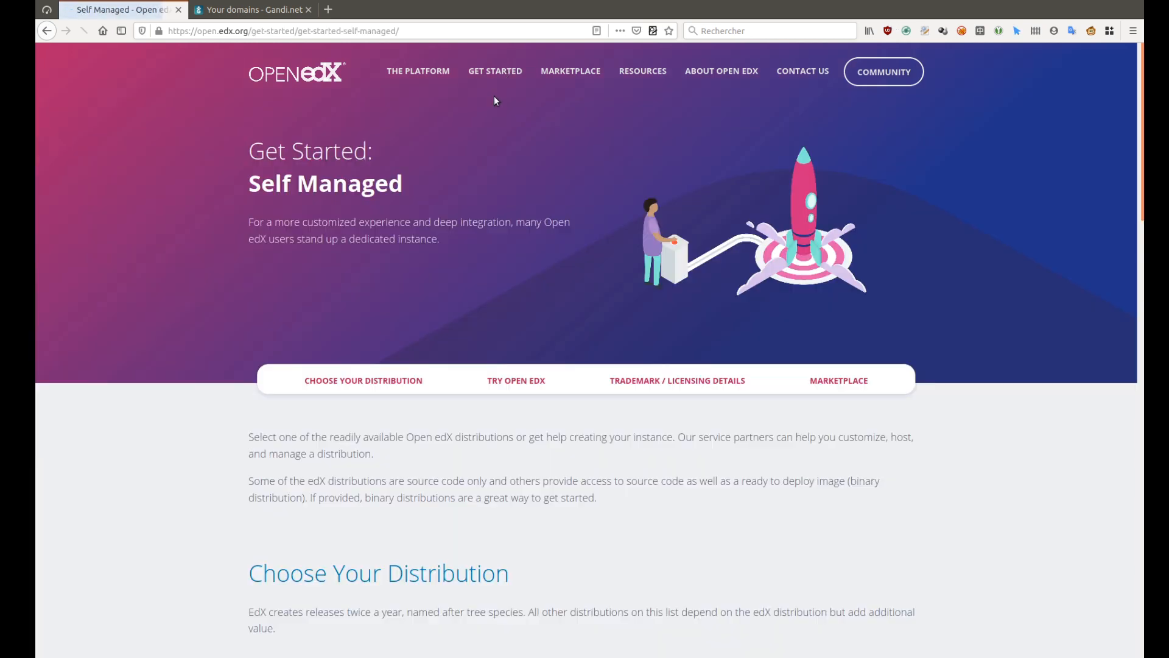
pyautogui.scroll(-7, 442, 193)
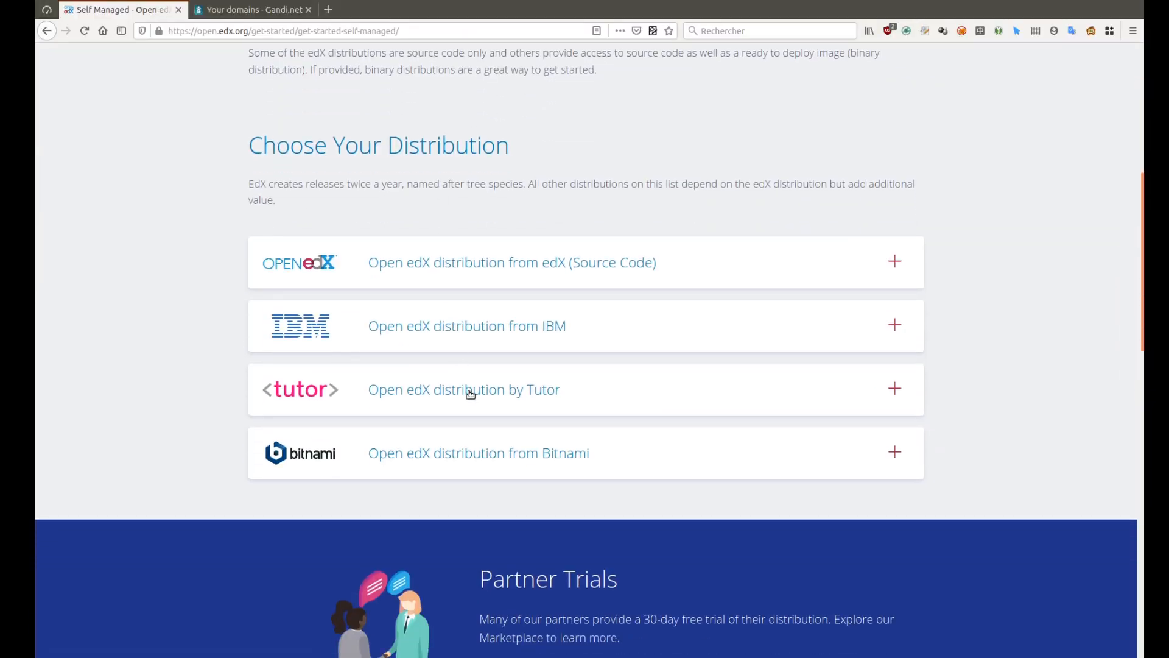
pyautogui.click(467, 390)
pyautogui.scroll(-5, 467, 391)
pyautogui.click(458, 197)
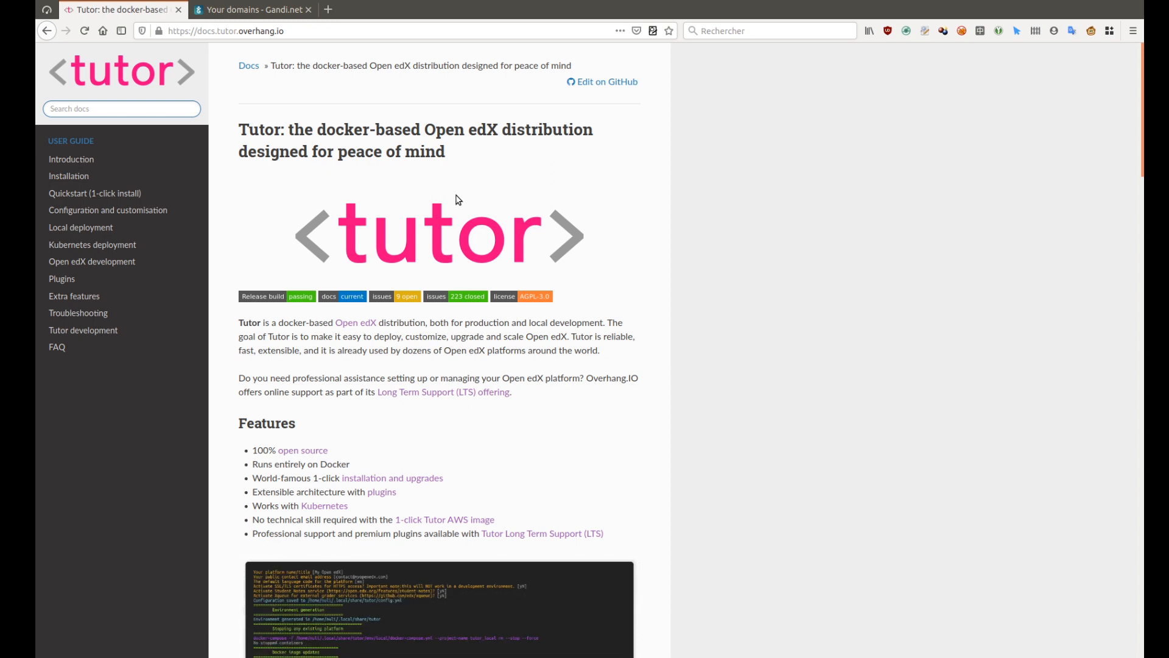
# Search Google for 'aws open edx tutor' to find the Tutor Marketplace listing
pyautogui.click(332, 34)
pyautogui.write('google.com/')
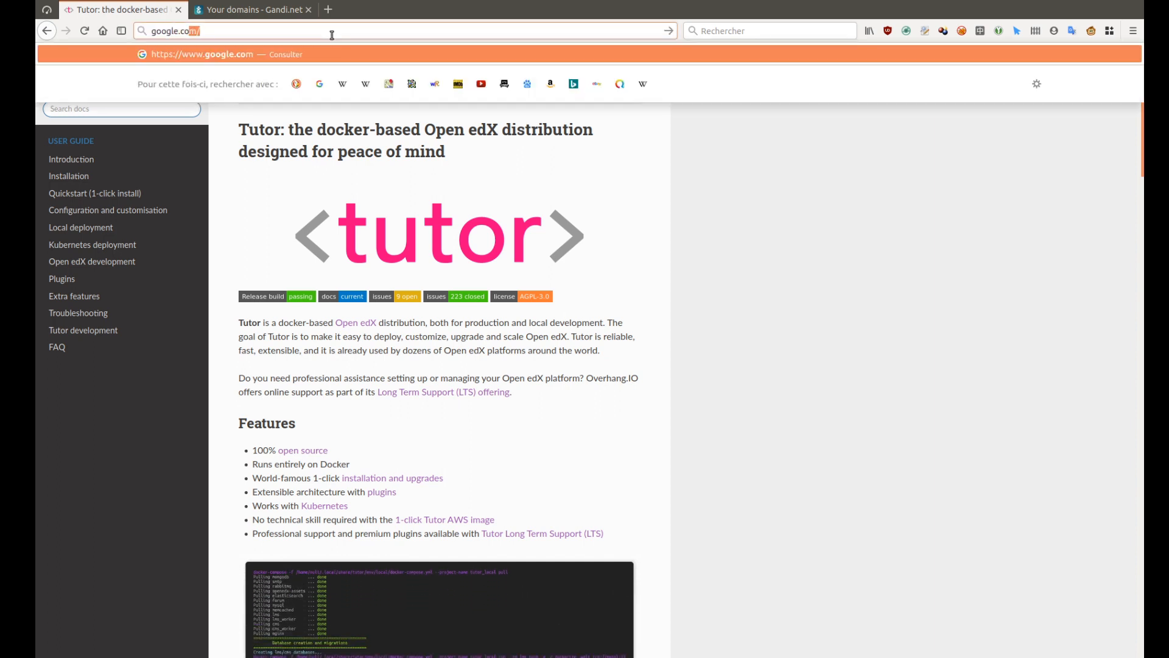
pyautogui.press('Return')
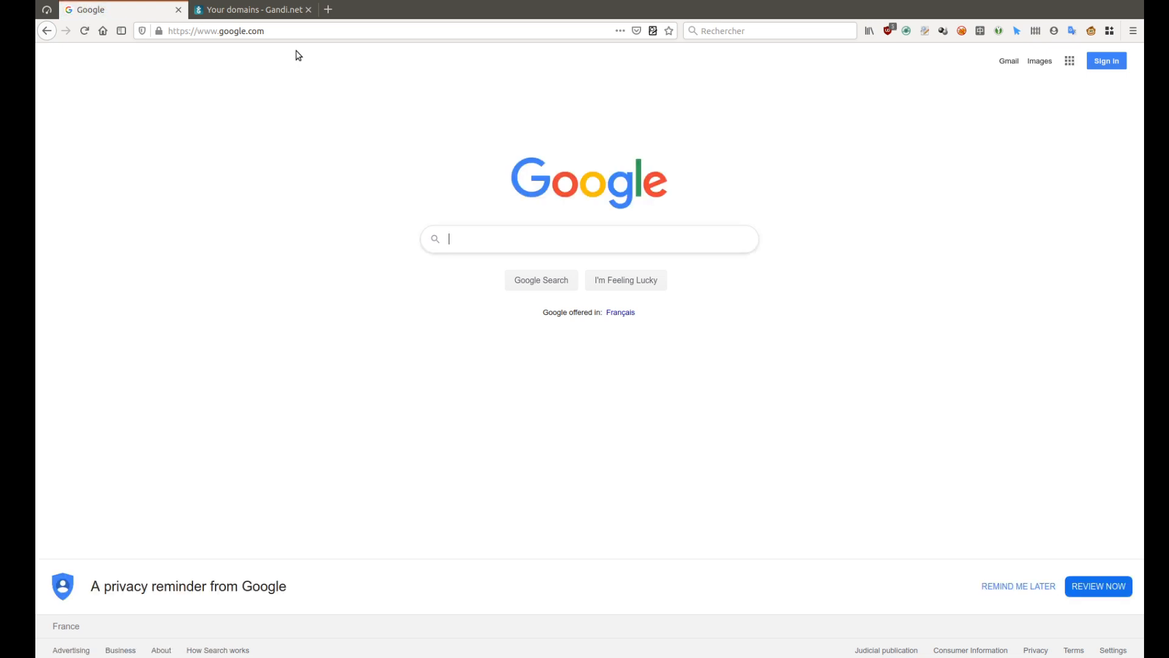
pyautogui.write('aws open edx tutor')
pyautogui.press('Return')
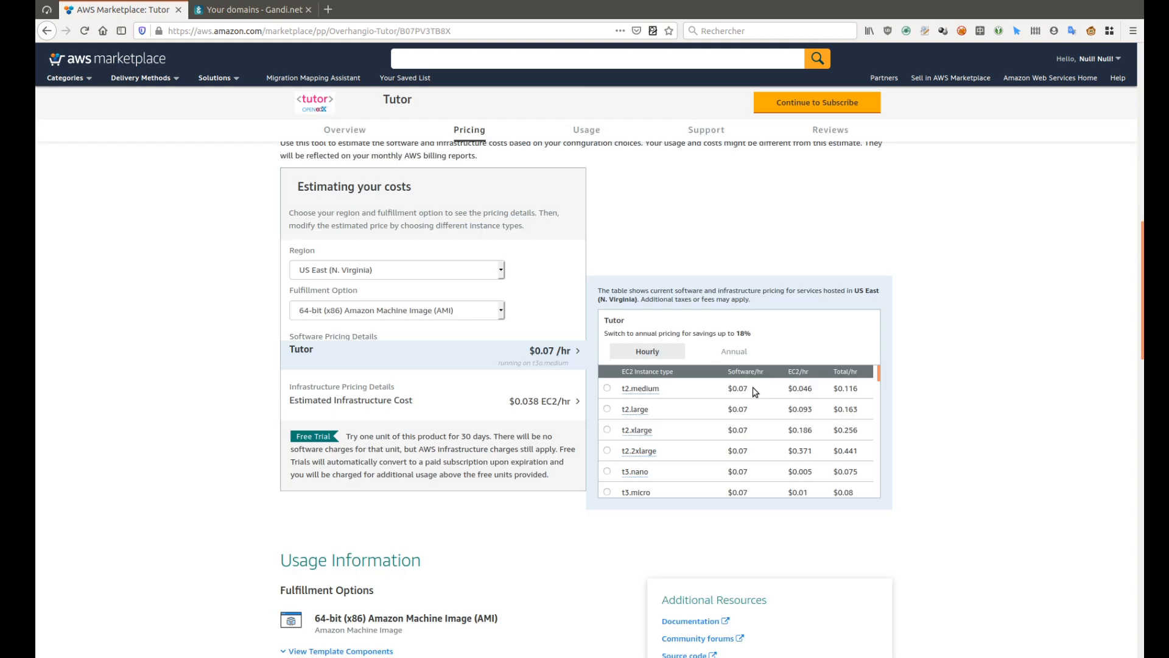
# Review Tutor pricing: the $0.07 t2.medium rate, annual vs hourly, and the 30-day free trial
pyautogui.moveTo(749, 390); pyautogui.dragTo(730, 389)
pyautogui.click(729, 356)
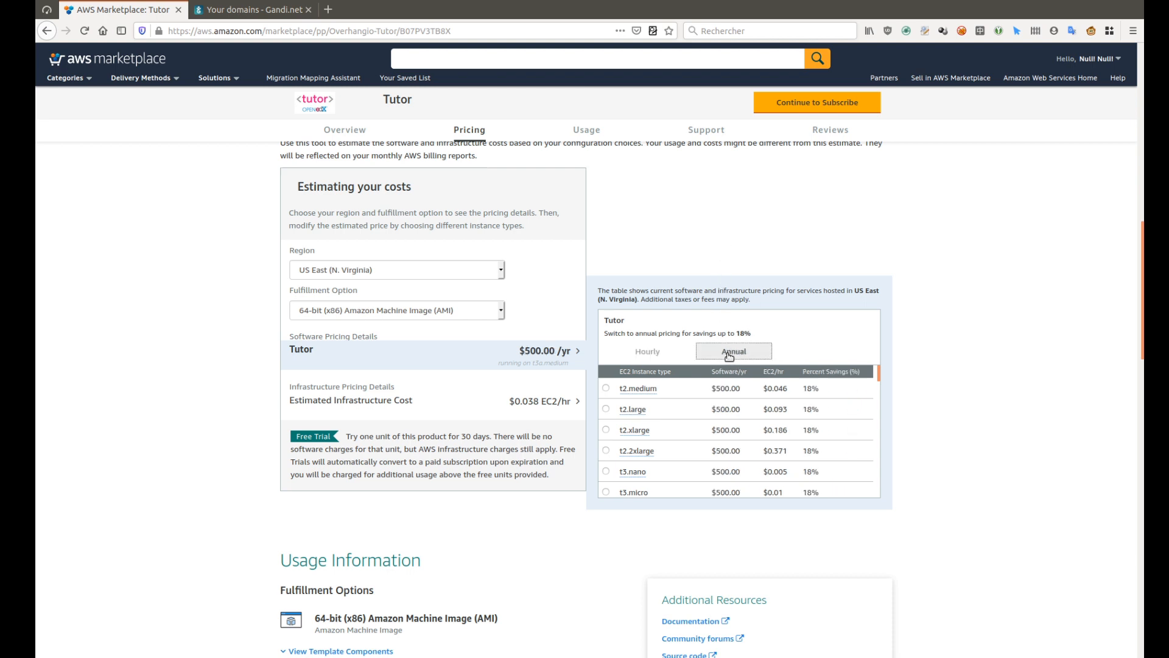
pyautogui.click(647, 352)
pyautogui.moveTo(346, 437); pyautogui.dragTo(501, 436)
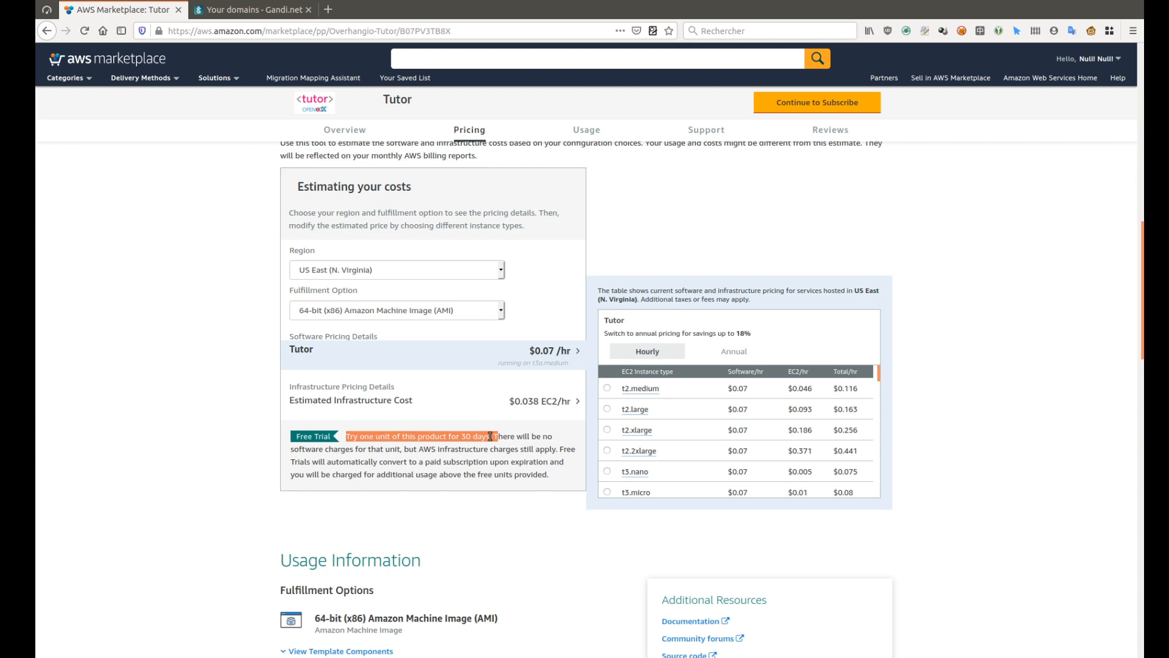
# Price Tutor on t3a.large in EU (Paris) and subscribe to the software
pyautogui.click(397, 270)
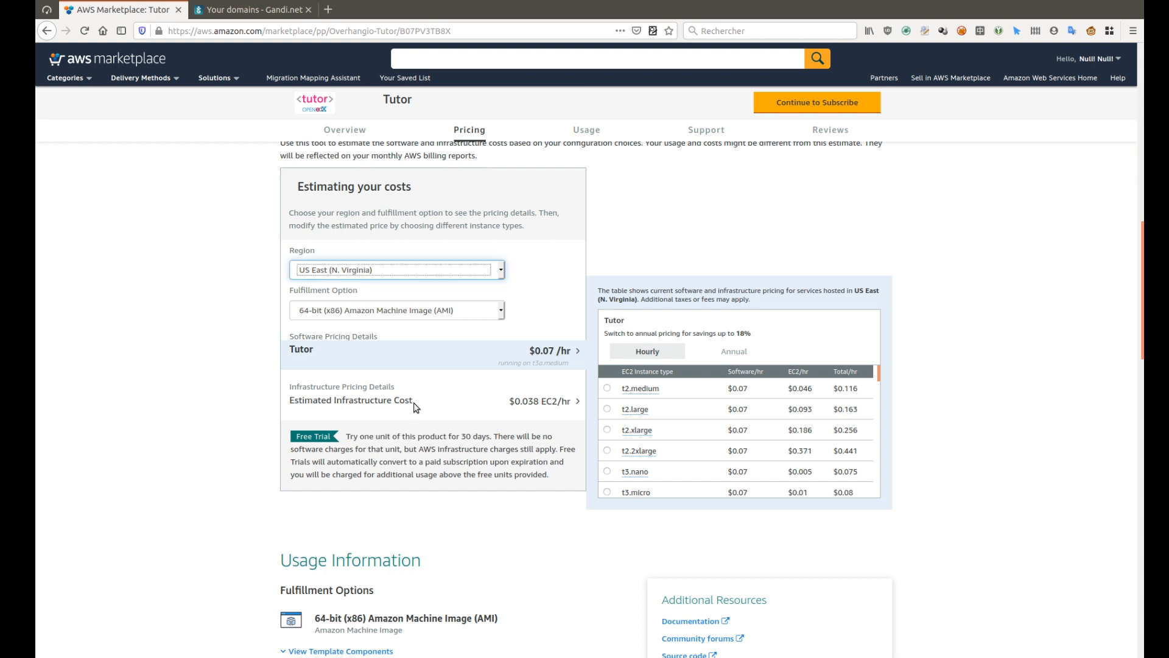
pyautogui.click(414, 405)
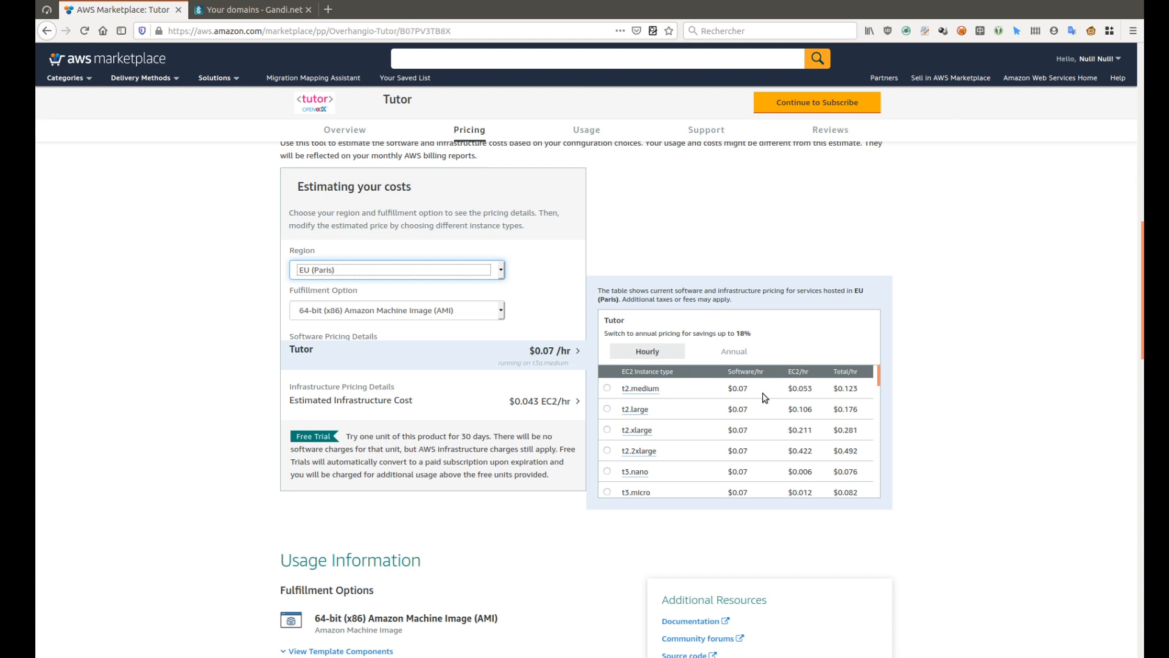
pyautogui.scroll(-1, 764, 397)
pyautogui.scroll(-2, 764, 397)
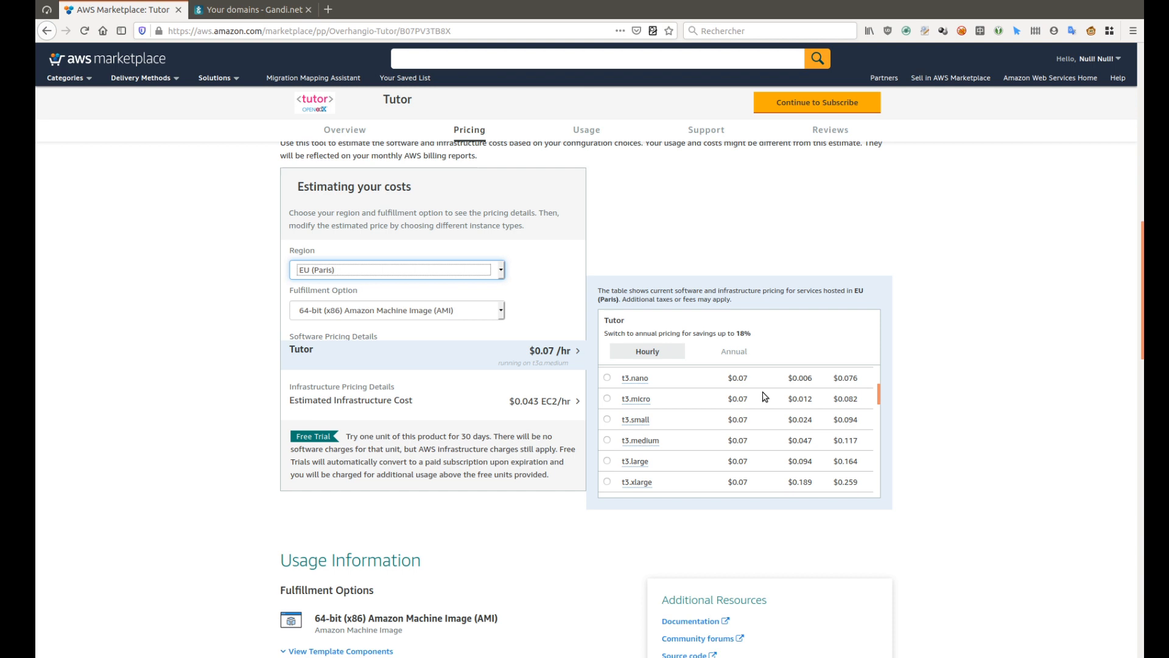
pyautogui.scroll(-3, 638, 444)
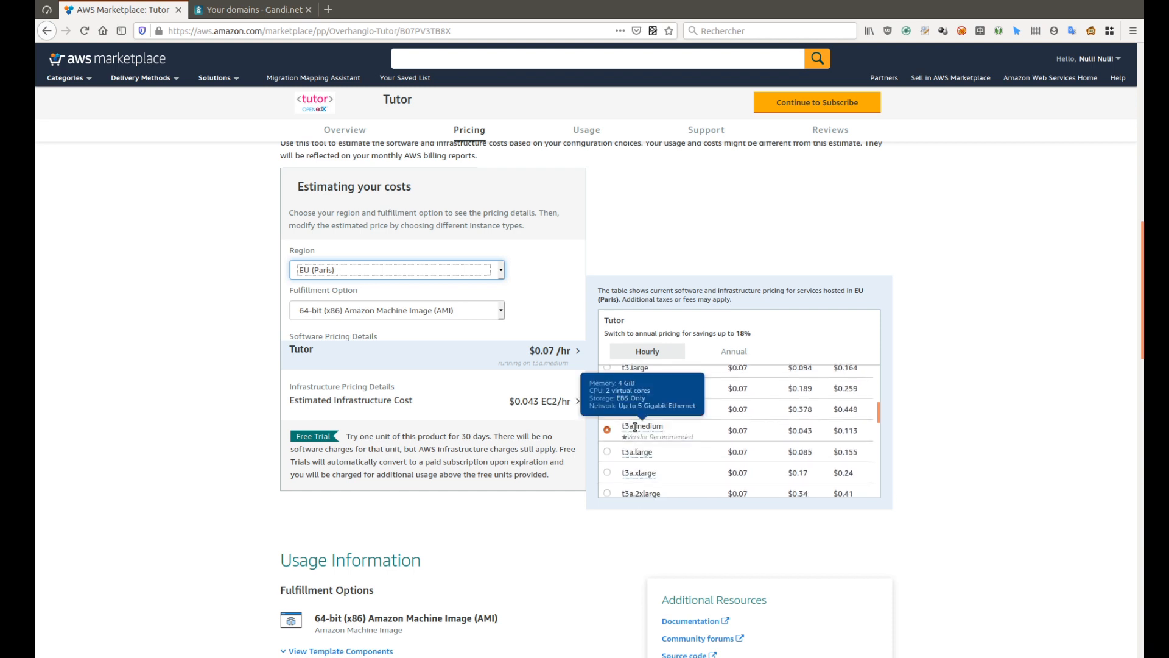
pyautogui.click(607, 452)
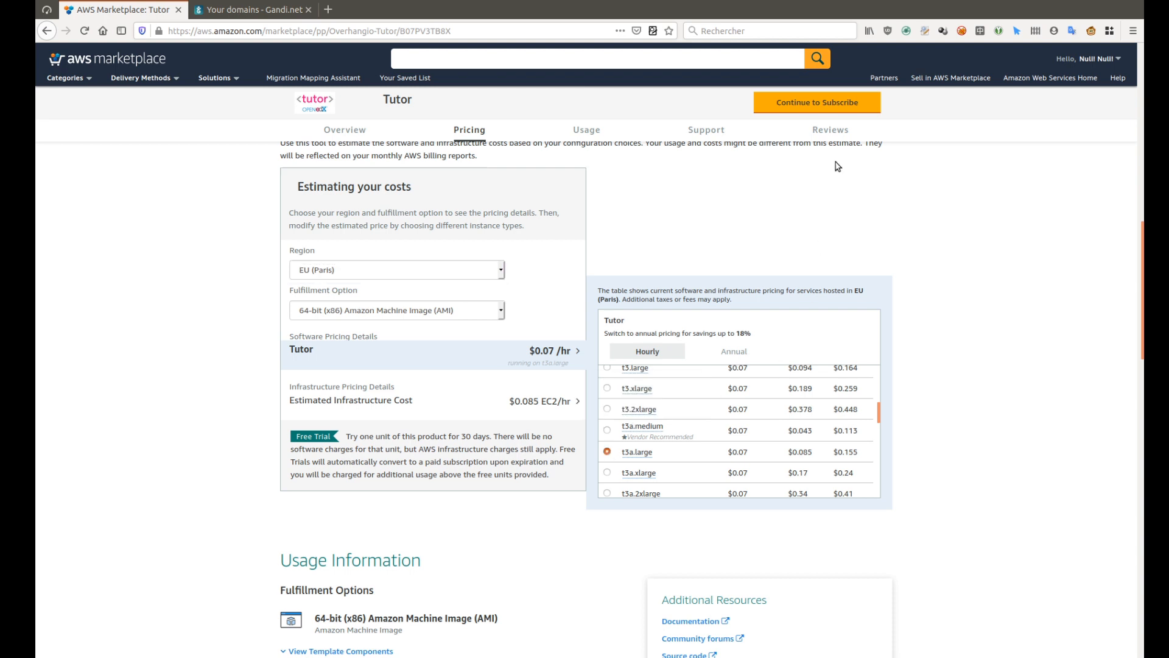
pyautogui.click(845, 104)
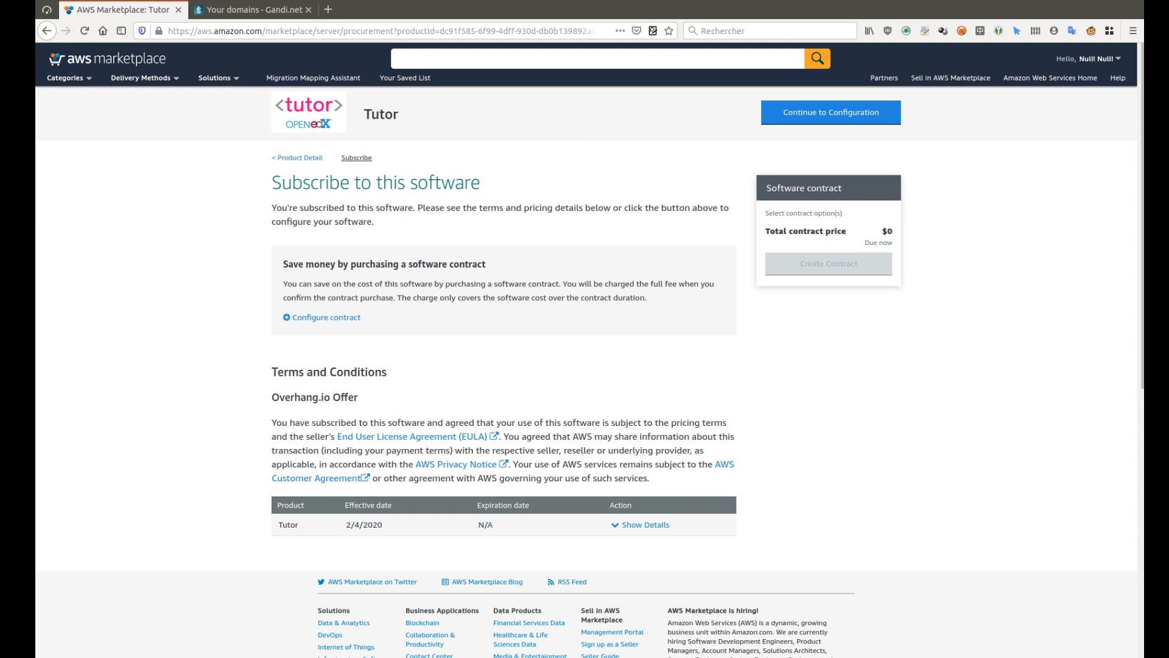
# Continue through configuration to the launch page and review the launch action and security group options
pyautogui.click(806, 124)
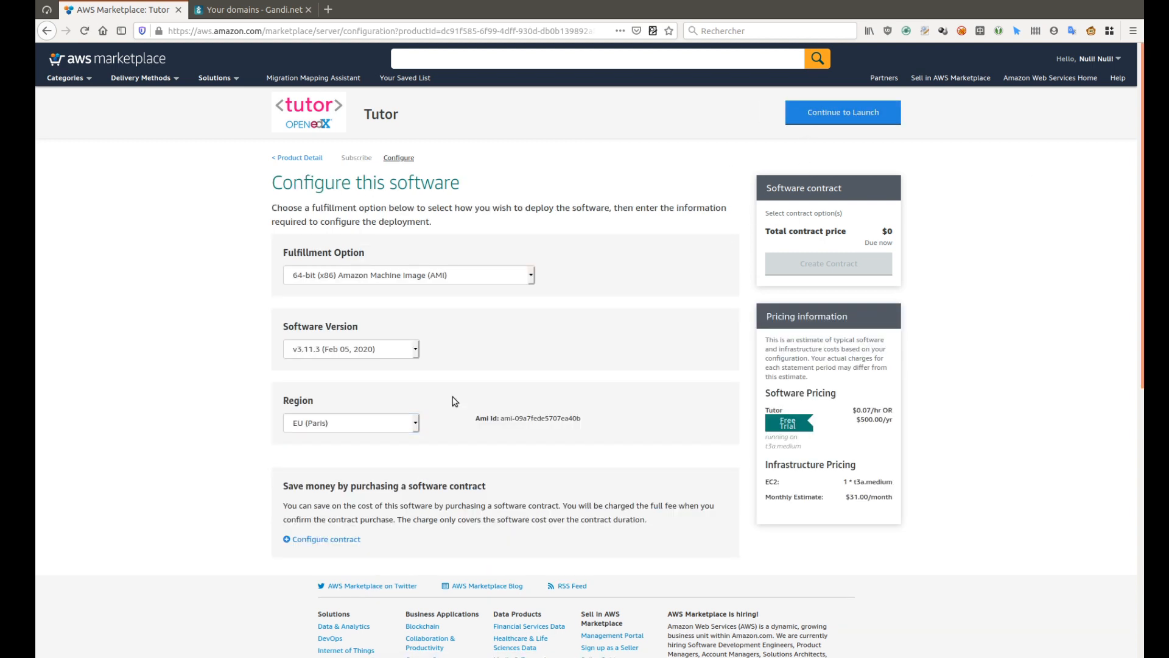
pyautogui.click(840, 112)
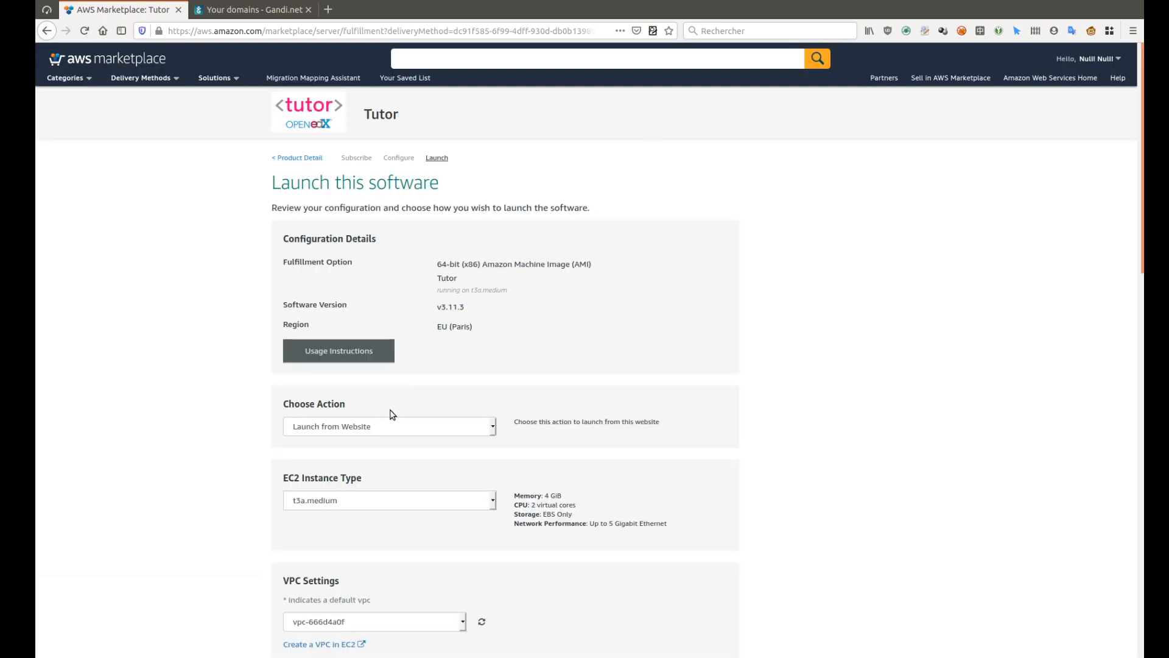
pyautogui.click(407, 426)
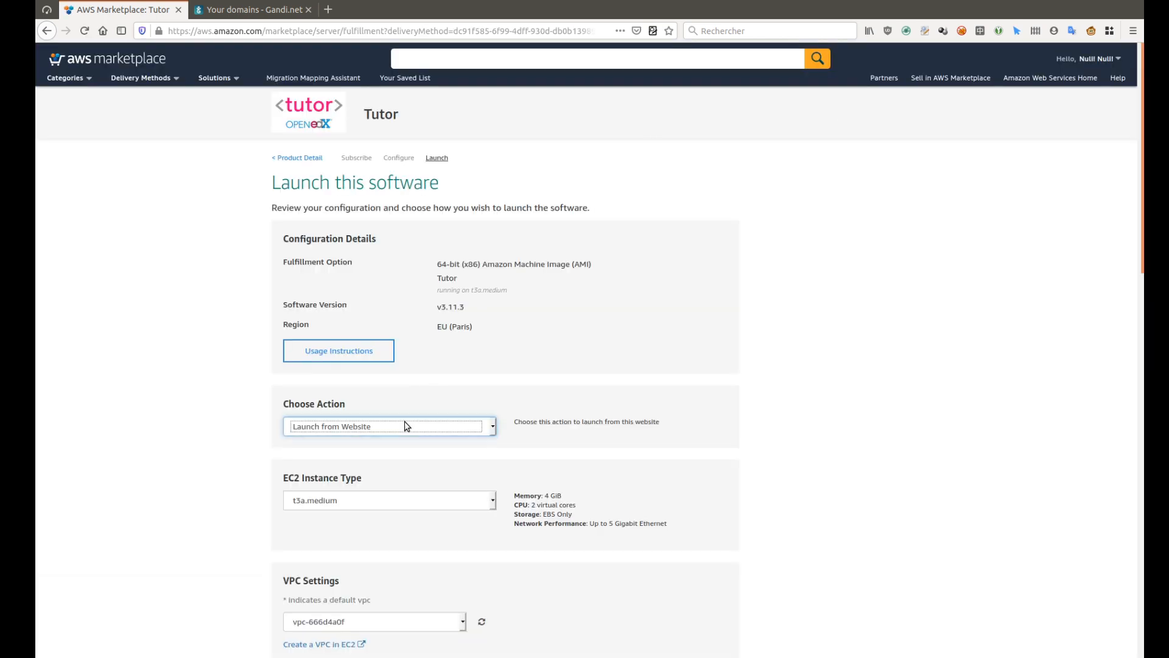
pyautogui.scroll(-10, 417, 548)
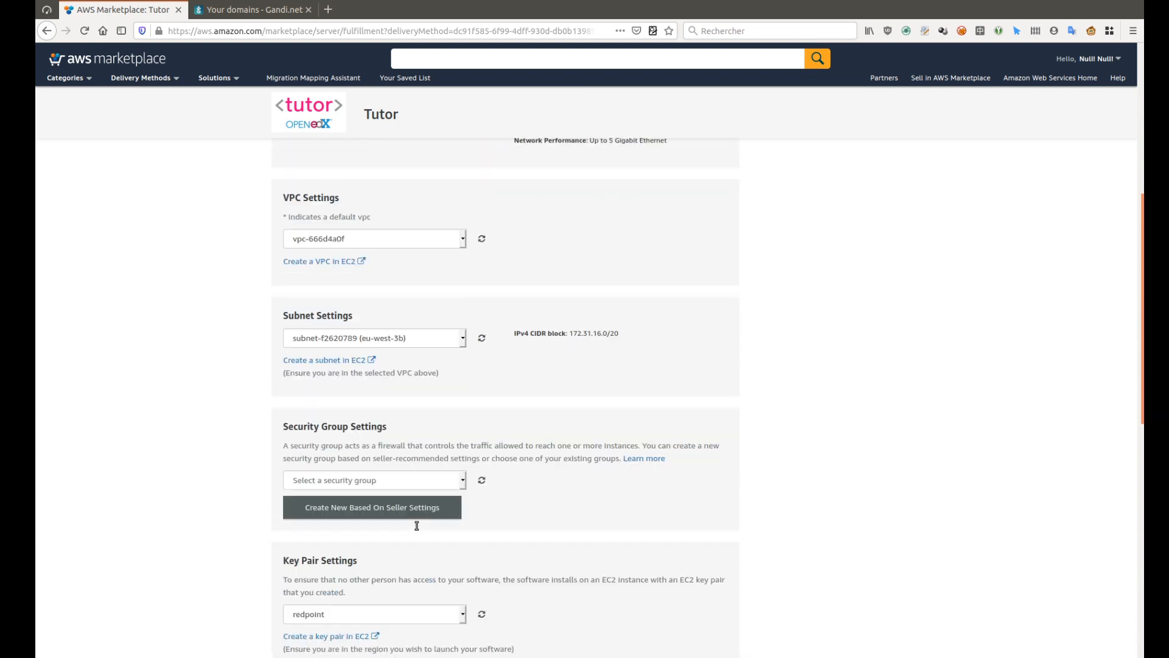
pyautogui.click(421, 471)
pyautogui.click(425, 494)
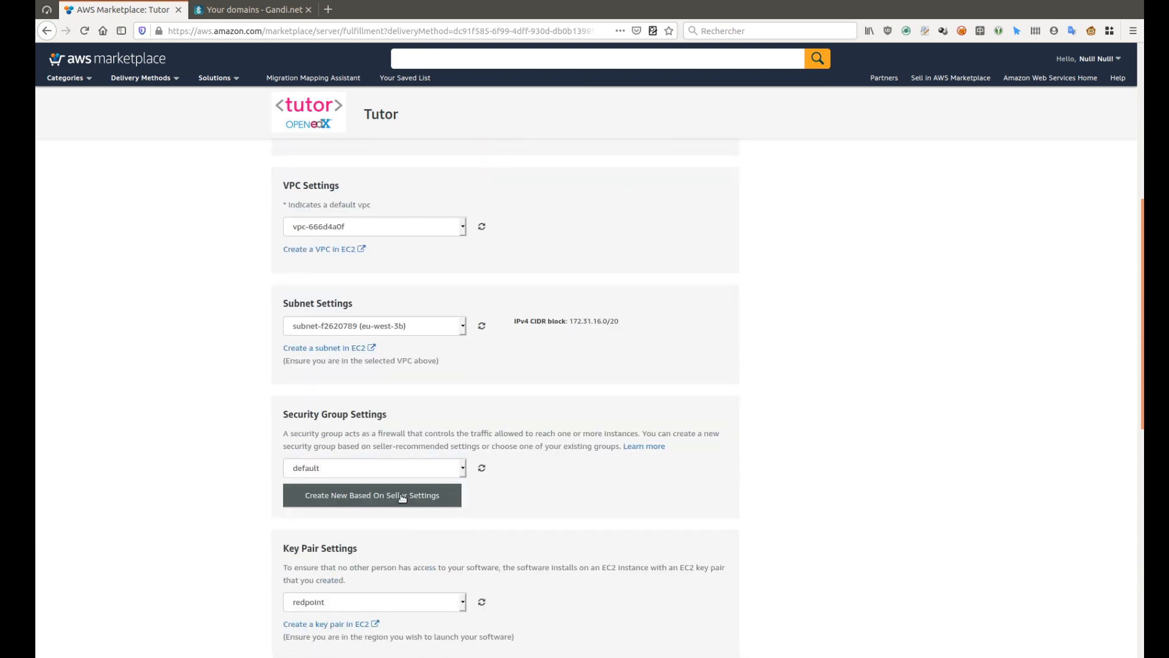
# Create security group 'tutor' described 'Open edX security group', check the key pair, and launch
pyautogui.click(370, 500)
pyautogui.scroll(-4, 370, 488)
pyautogui.click(392, 396)
pyautogui.write('tutor')
pyautogui.press('Tab')
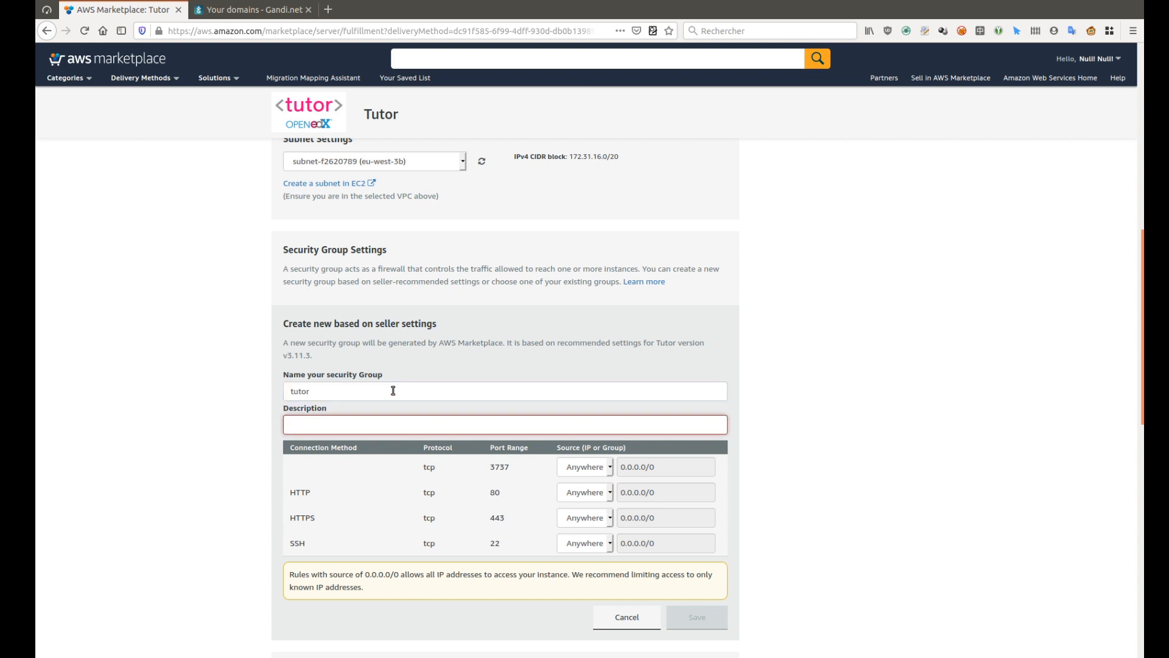
pyautogui.write('Open edX security group')
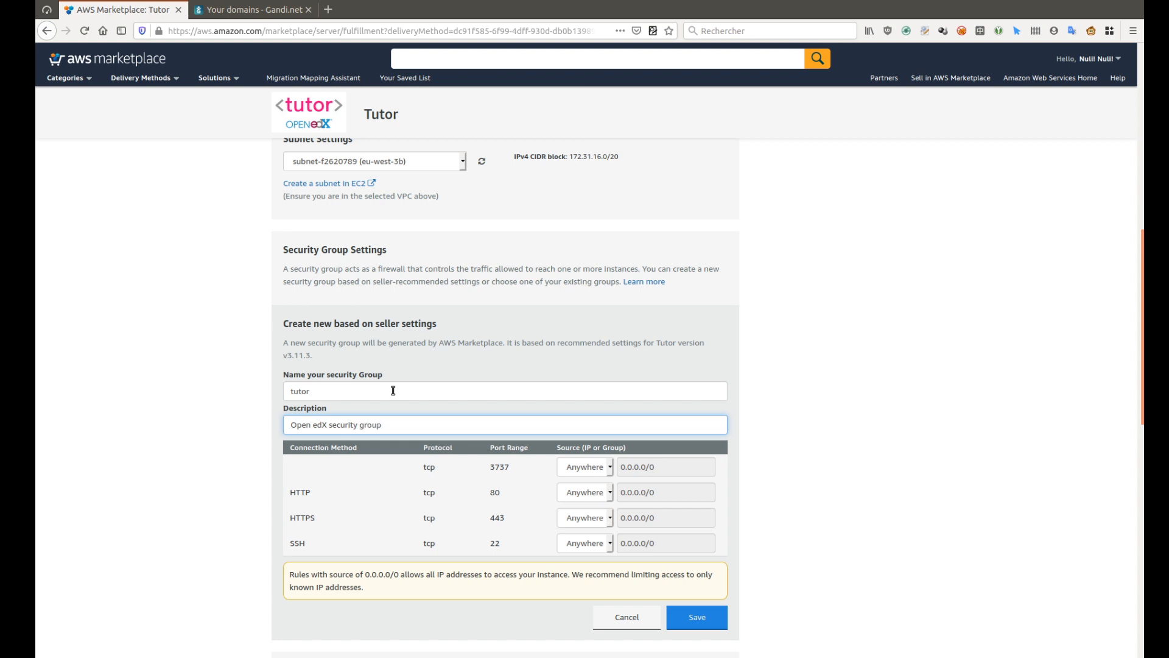
pyautogui.click(703, 615)
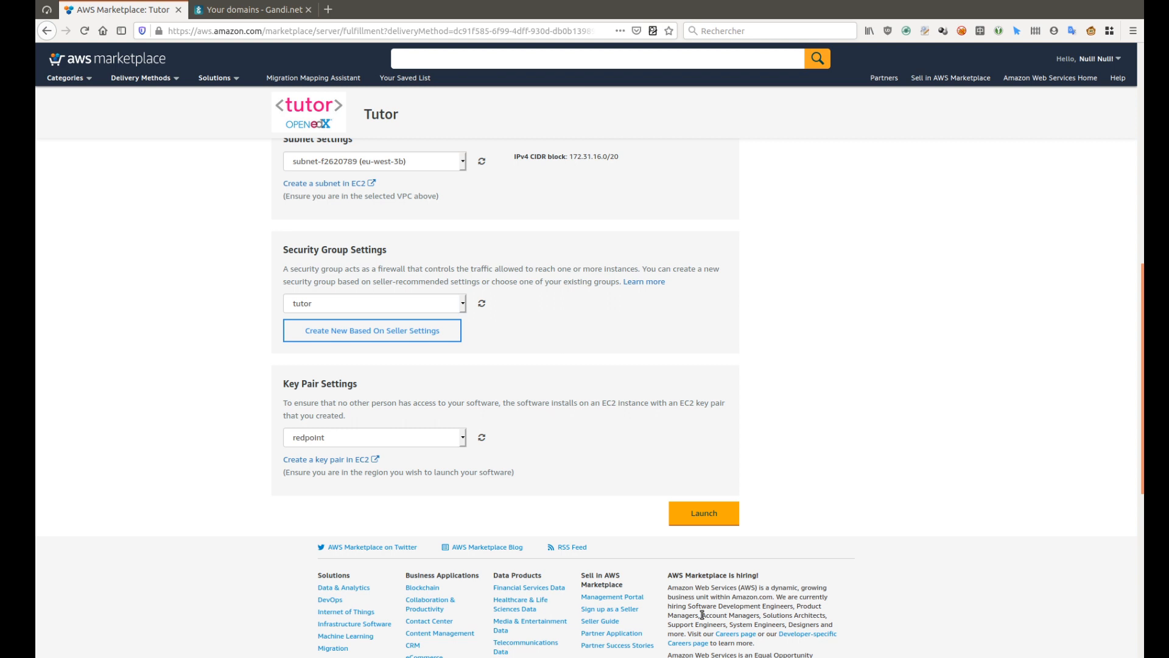
pyautogui.click(412, 444)
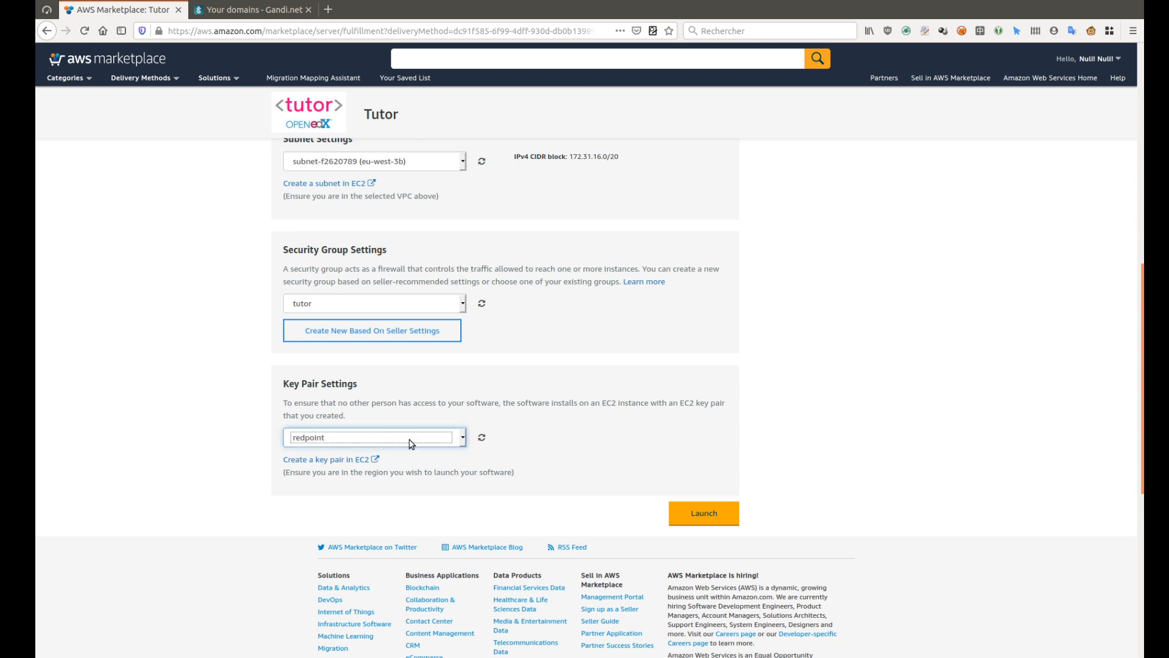
pyautogui.click(683, 512)
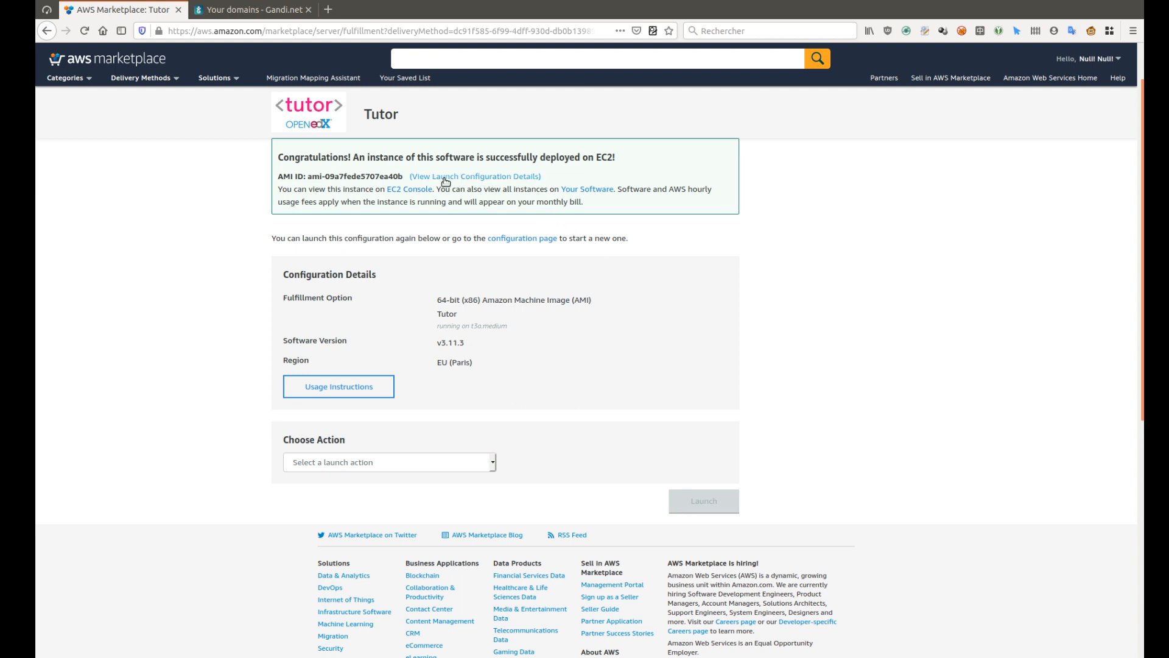
# Copy the new instance's public IPv4 15.188.82.181 from the EC2 Console
pyautogui.click(411, 190)
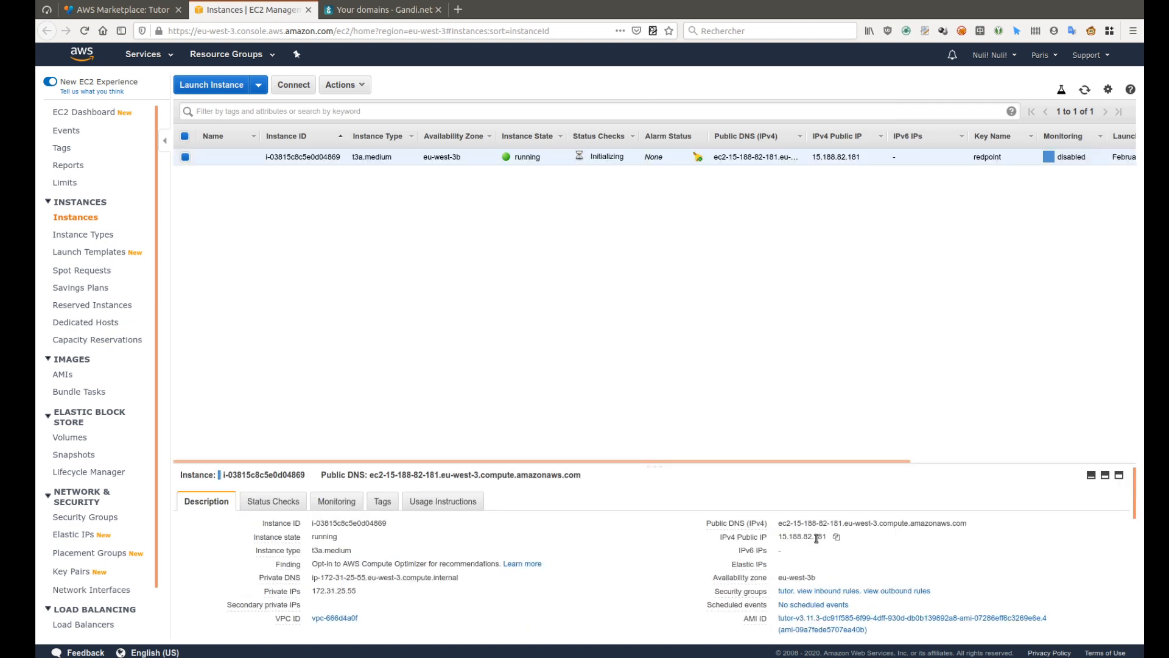
pyautogui.click(836, 537)
pyautogui.click(360, 10)
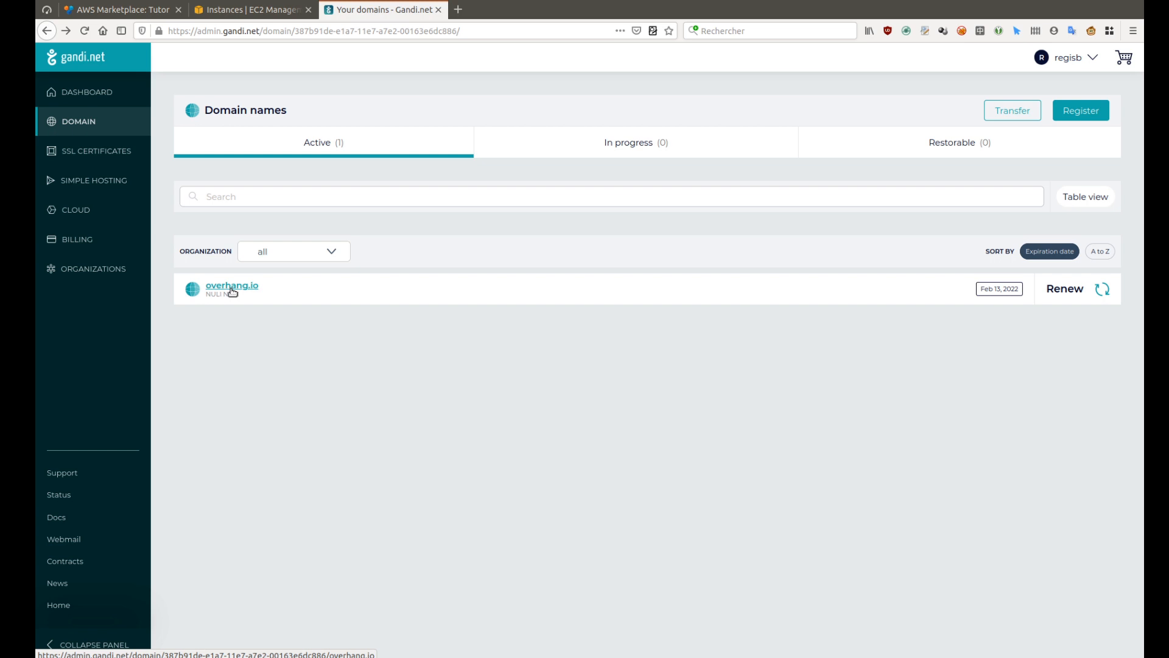
# Add an A record 'demo' on overhang.io pointing to the pasted IP 15.188.82.181
pyautogui.click(232, 286)
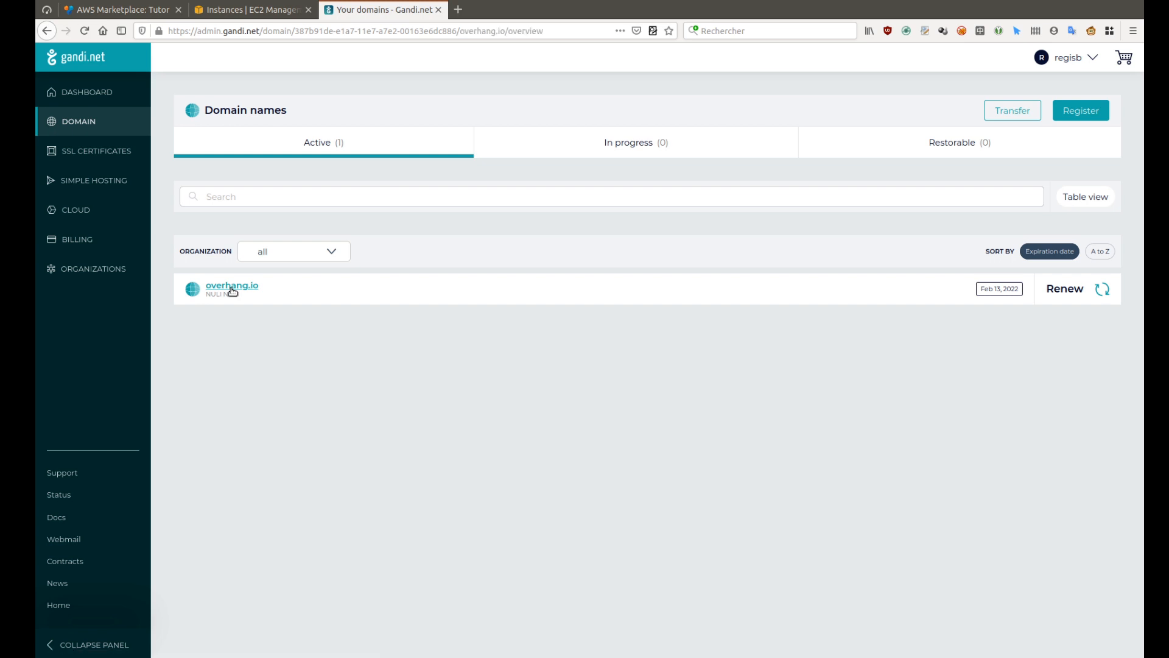
pyautogui.click(552, 110)
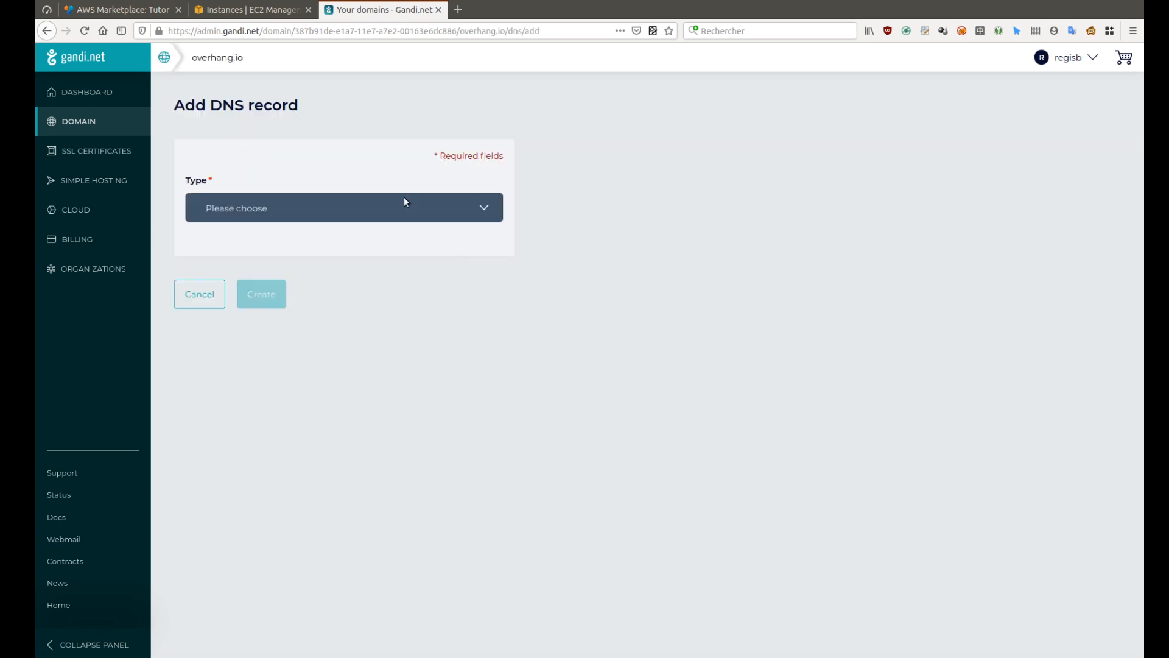
pyautogui.click(404, 199)
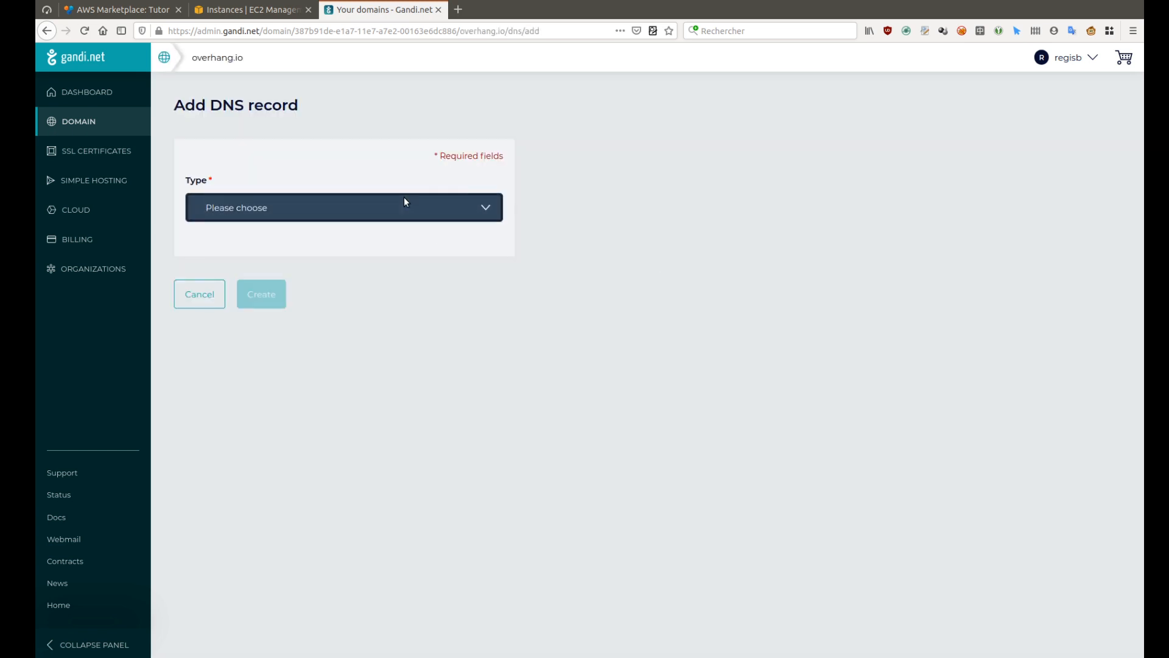
pyautogui.click(358, 247)
pyautogui.click(272, 367)
pyautogui.write('demo')
pyautogui.press('Tab')
pyautogui.hotkey('ctrl', 'v')
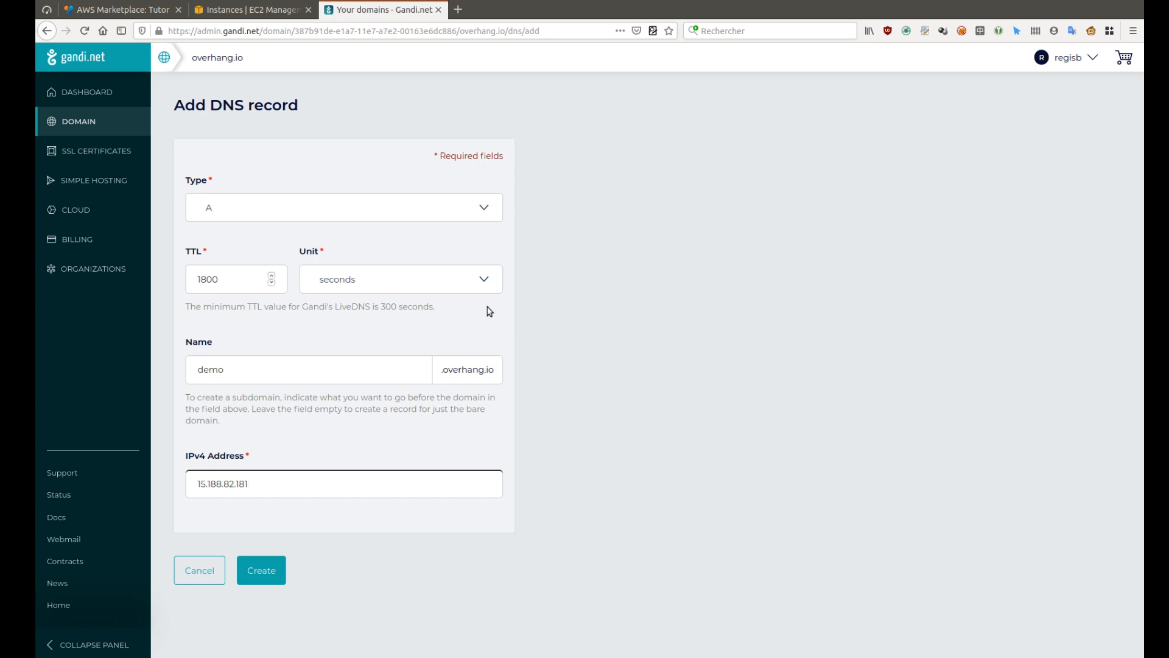
pyautogui.click(258, 572)
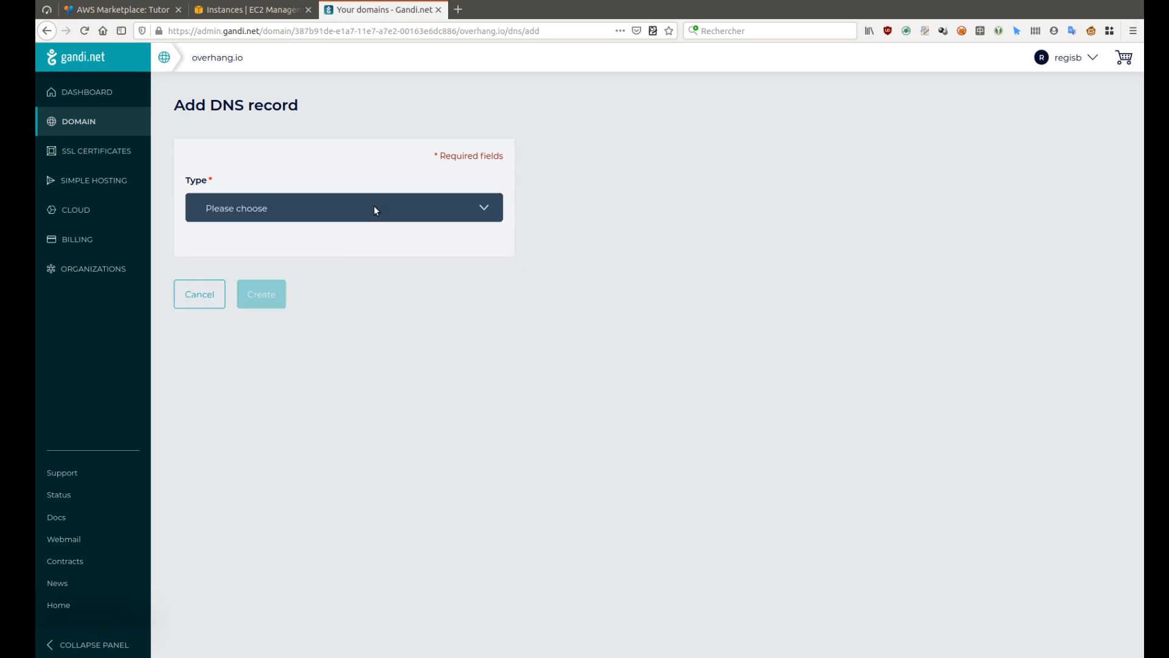
# Add a CNAME record '*.demo' pointing to 'demo.overhang.io.'
pyautogui.click(374, 207)
pyautogui.click(307, 300)
pyautogui.click(270, 370)
pyautogui.write('*.dermo')
pyautogui.press('BackSpace')
pyautogui.press('BackSpace')
pyautogui.press('BackSpace')
pyautogui.write('mo')
pyautogui.press('Tab')
pyautogui.write('demo.overhang.io.')
pyautogui.click(264, 575)
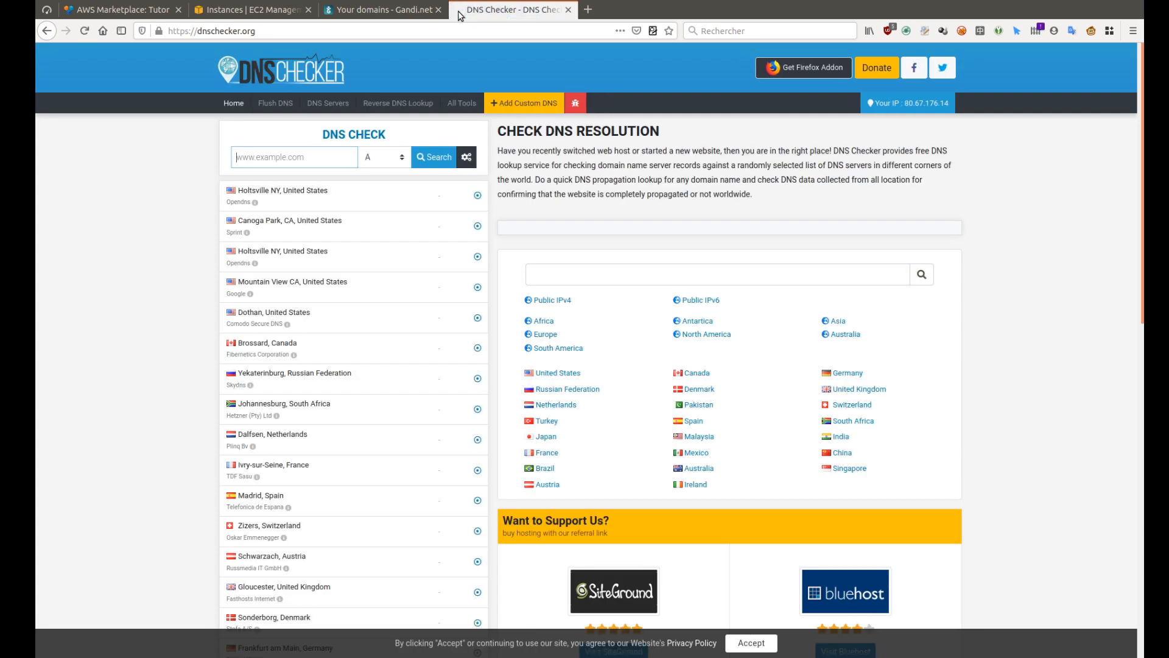
# Check that demo.overhang.io resolves to 15.188.82.181 in DNS Checker
pyautogui.write('demo.overhang.io')
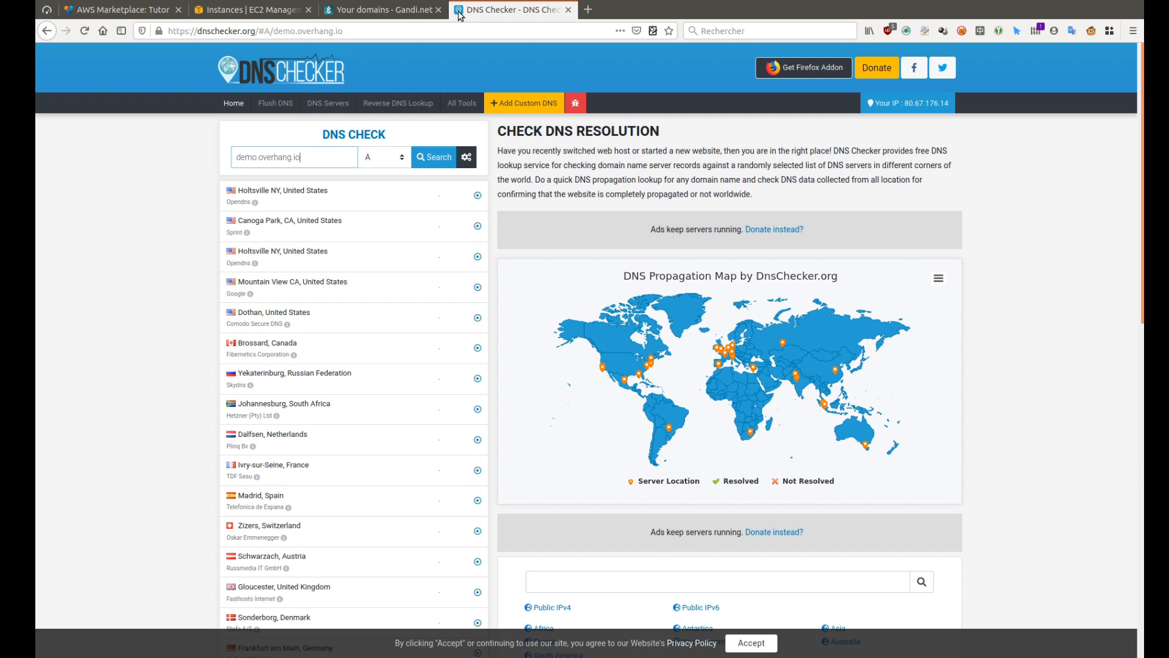
pyautogui.click(433, 157)
pyautogui.moveTo(394, 195); pyautogui.dragTo(439, 199)
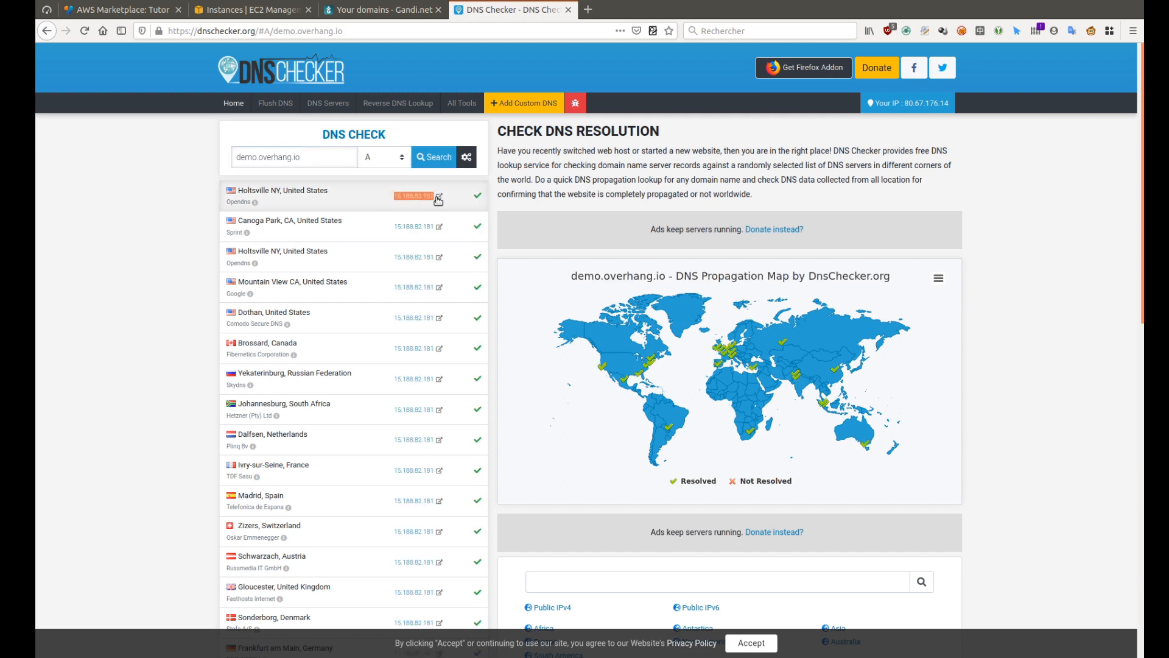
# Check studio.demo.overhang.io also resolves to 15.188.82.181, then return to the Marketplace tab
pyautogui.click(237, 157)
pyautogui.write('studio.')
pyautogui.press('Return')
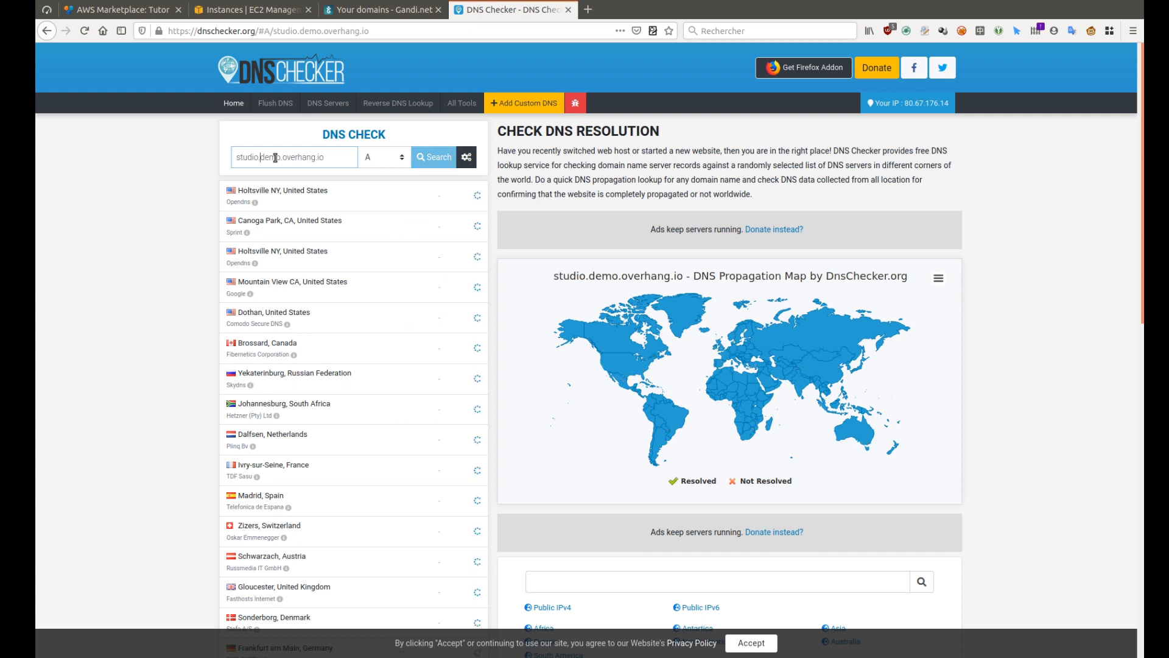
pyautogui.moveTo(392, 196); pyautogui.dragTo(434, 196)
pyautogui.click(180, 190)
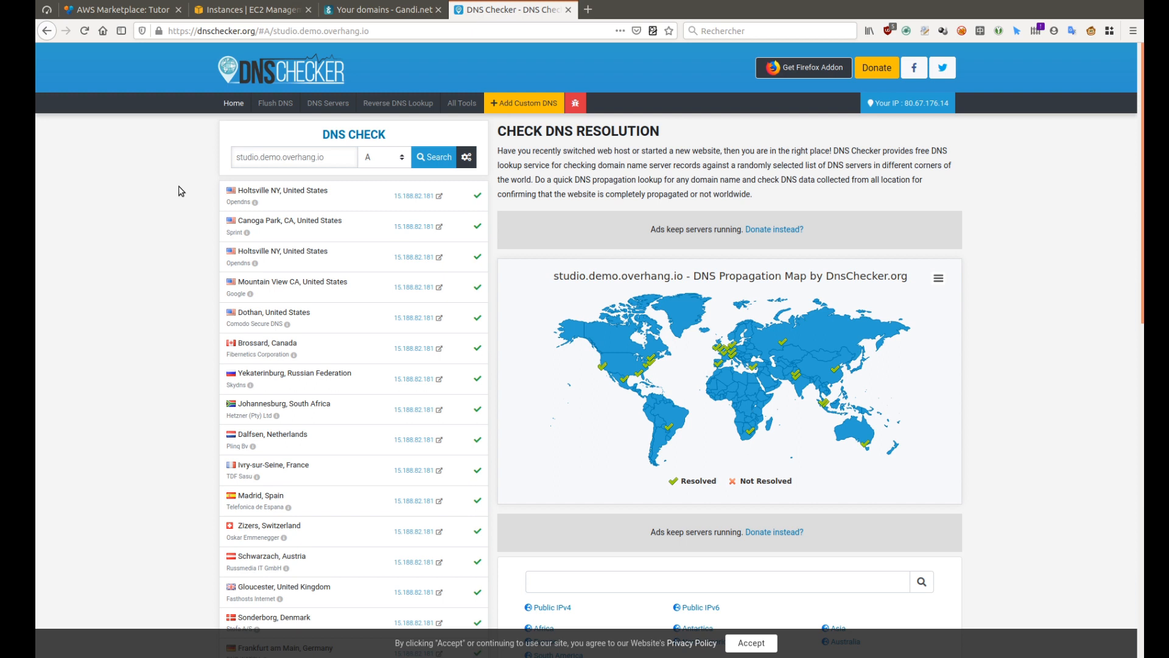
pyautogui.hotkey('ctrl', 'Tab')
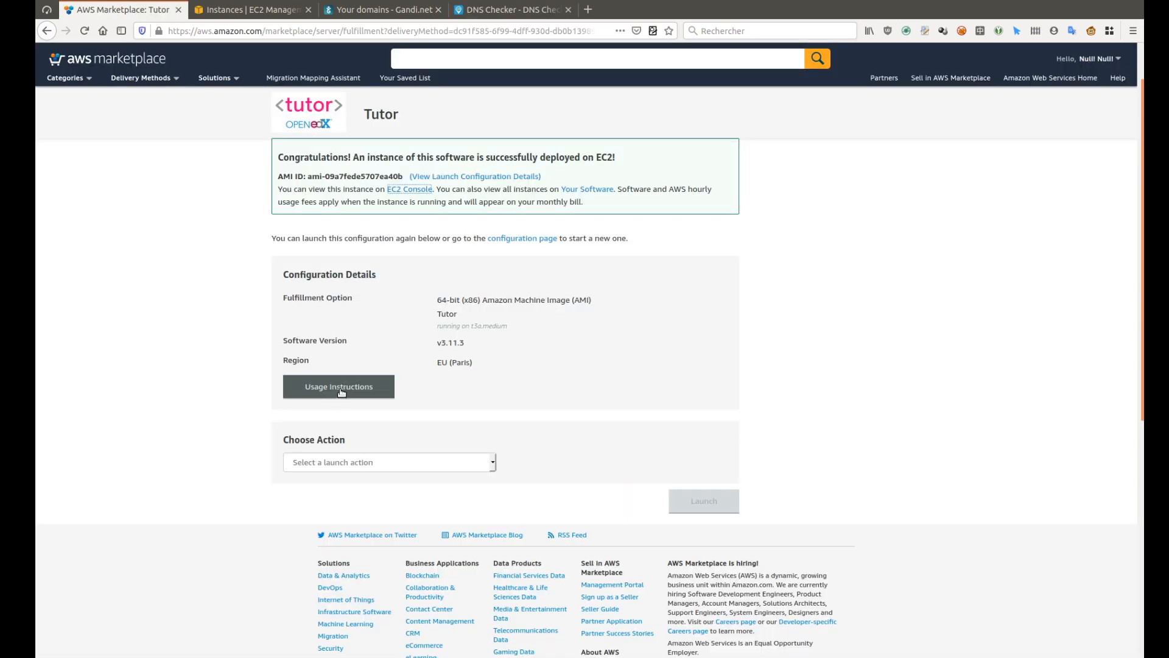
# Read the Tutor usage instructions: web UI on port 3737, user 'tutor', instance ID as password
pyautogui.click(342, 392)
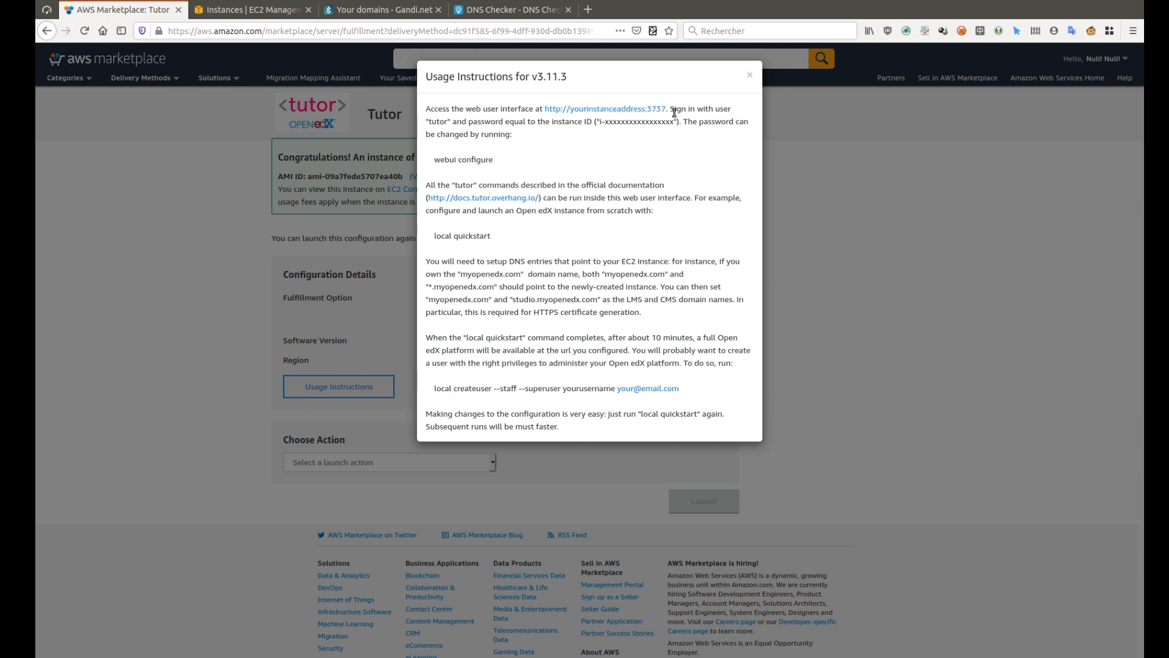
pyautogui.moveTo(669, 108)
pyautogui.mouseDown()
pyautogui.moveTo(647, 112)
pyautogui.moveTo(666, 110)
pyautogui.mouseUp()
pyautogui.doubleClick(438, 119)
pyautogui.moveTo(597, 122); pyautogui.dragTo(682, 121)
pyautogui.click(274, 9)
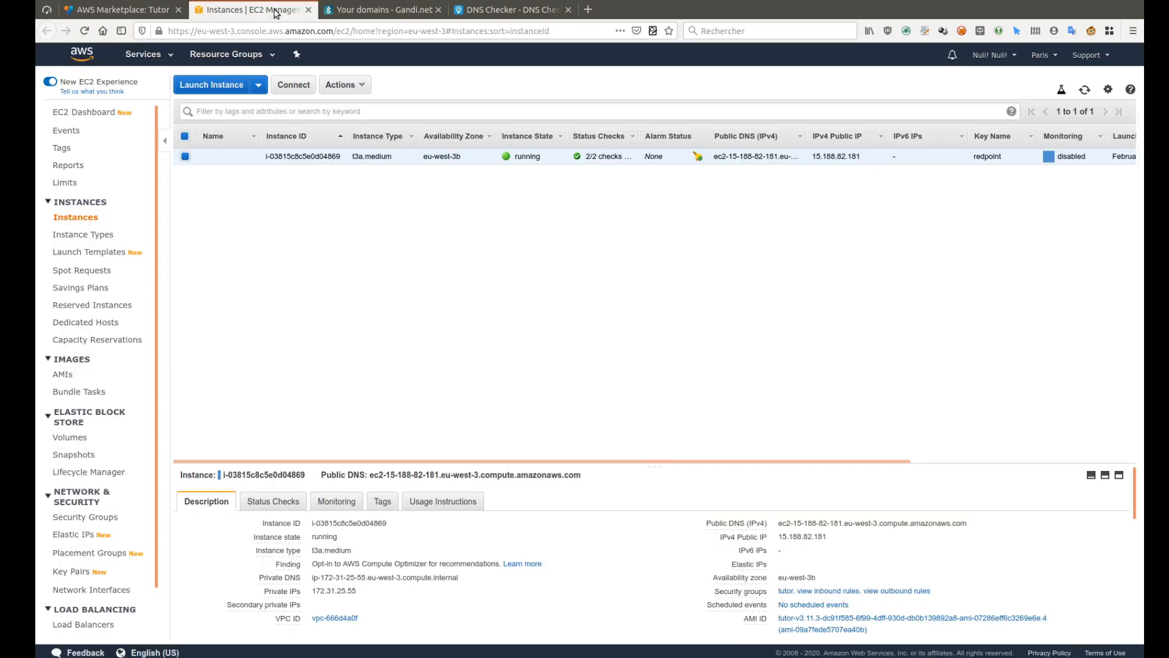
# Copy the instance ID as the password and run 'local quickstart' in the Tutor web shell
pyautogui.click(397, 523)
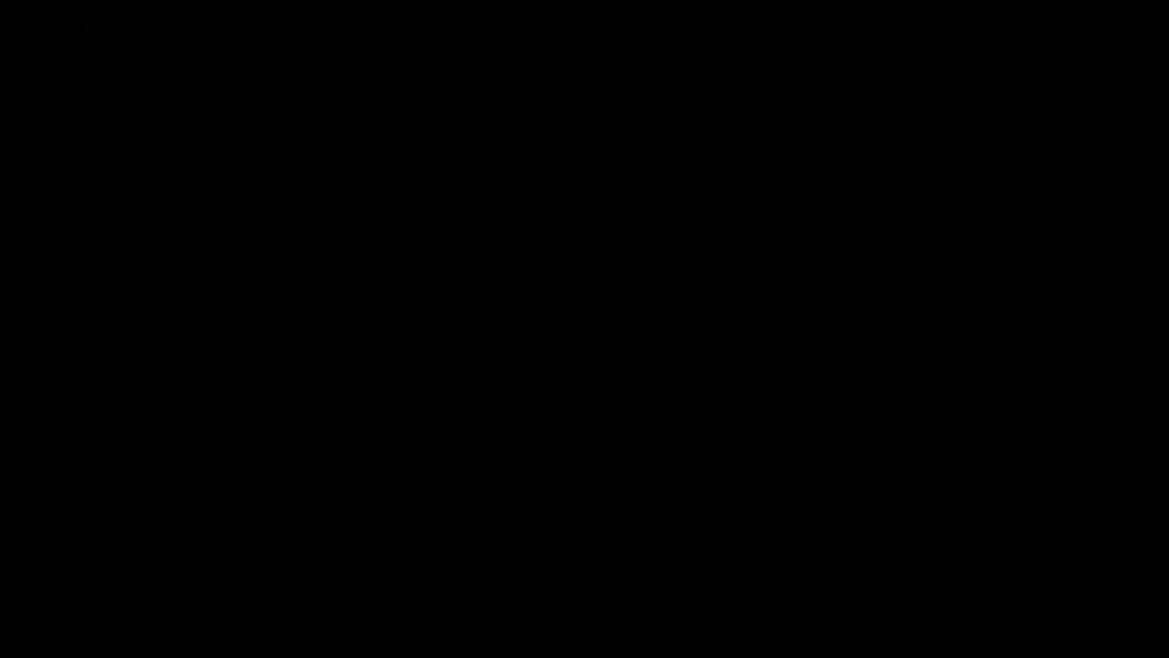
pyautogui.write('local quicks')
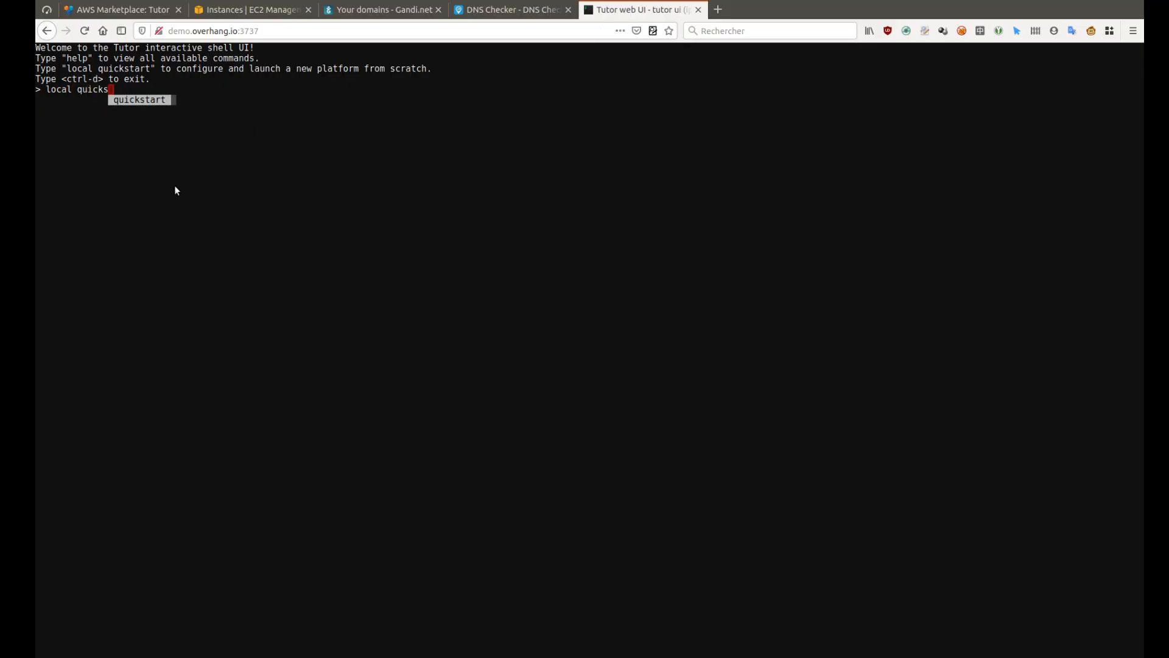
pyautogui.press('Tab')
pyautogui.press('Return')
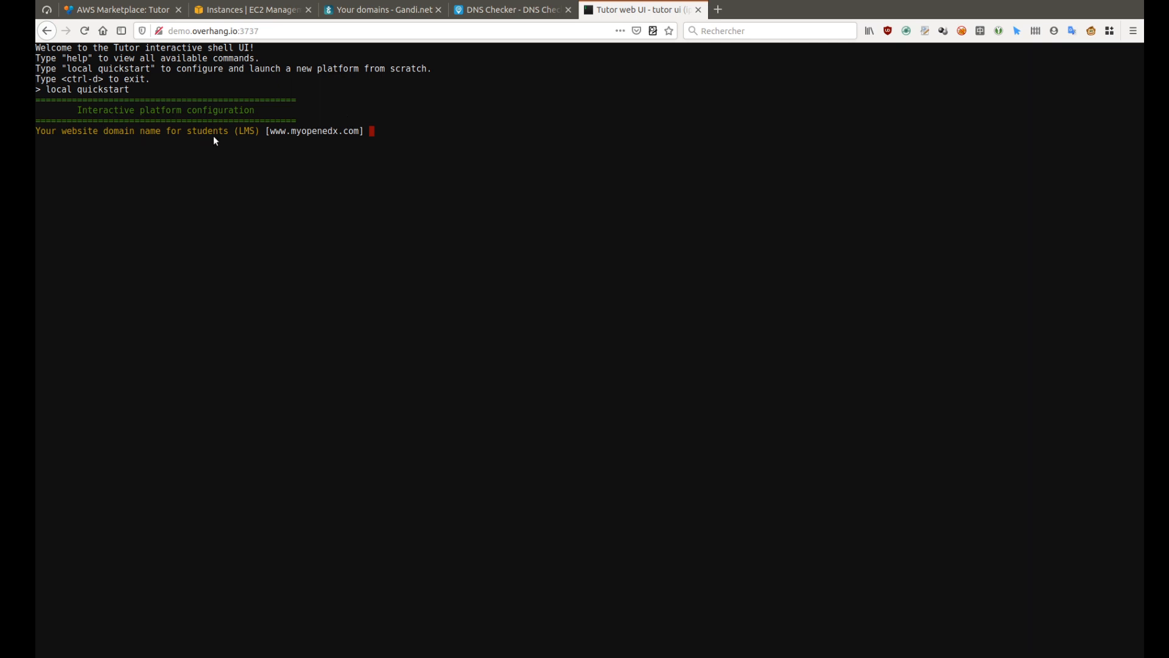
# Set the LMS domain to demo.overhang.io and keep the default Studio domain
pyautogui.write('demo.overhang.io')
pyautogui.press('Return')
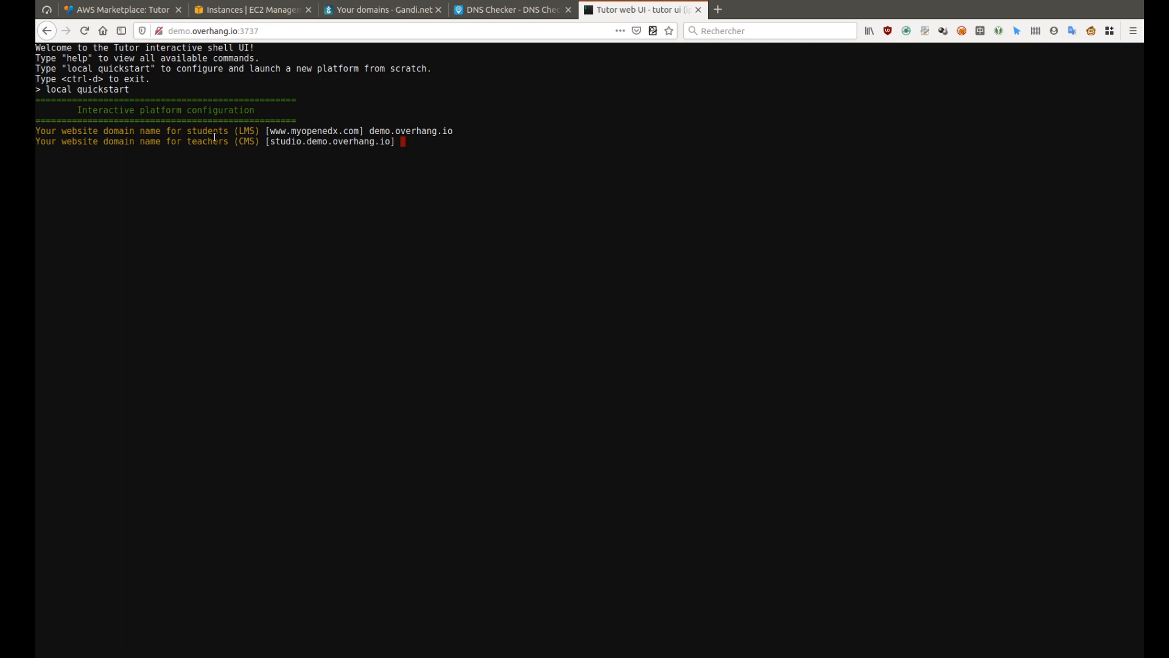
pyautogui.press('Return')
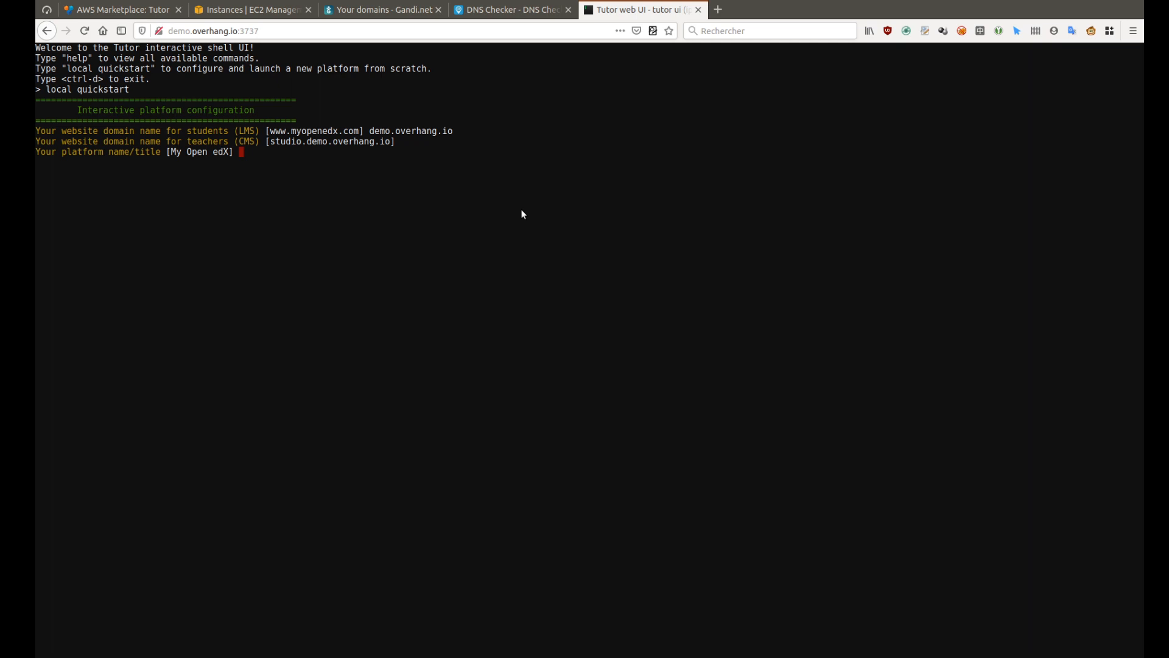
# Title the platform 'Demo Open edX Platform', keep default e-mail and language, and enable HTTPS
pyautogui.write('Demo Open edX Platform')
pyautogui.press('Return')
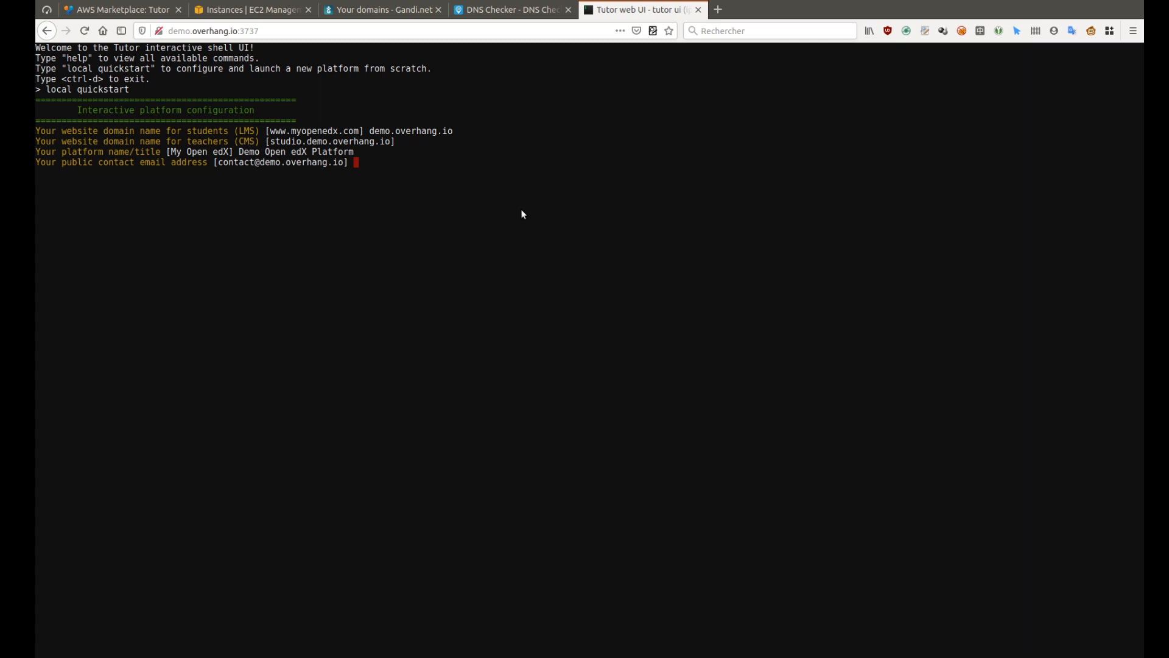
pyautogui.press('Return')
pyautogui.press('Return')
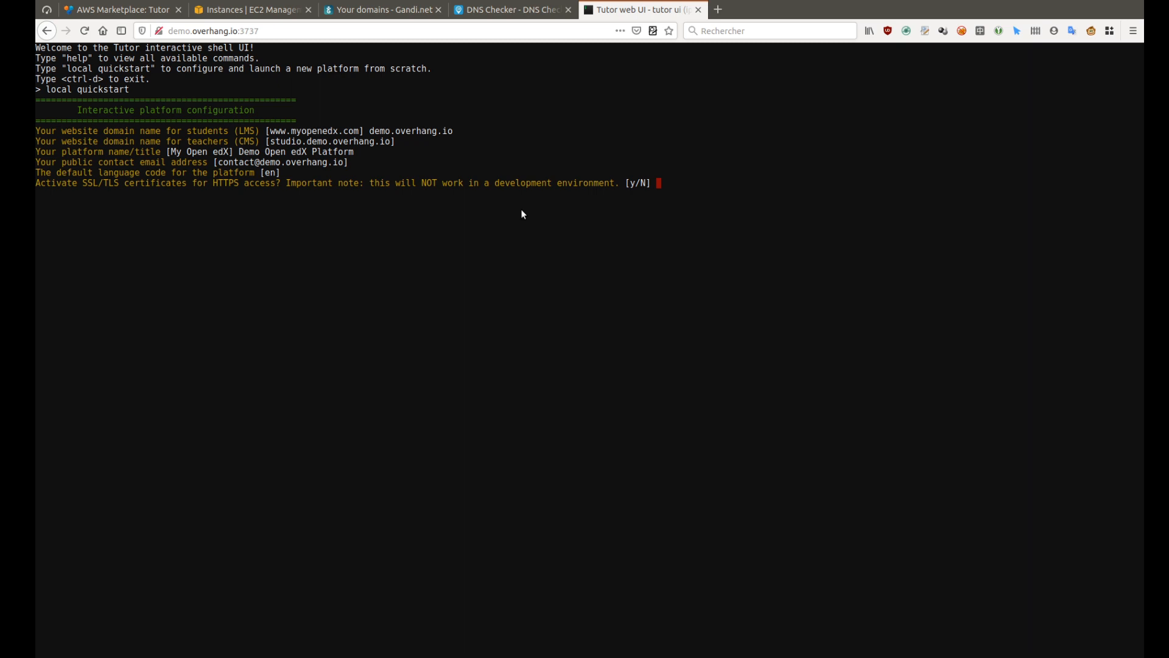
pyautogui.write('y')
pyautogui.press('Return')
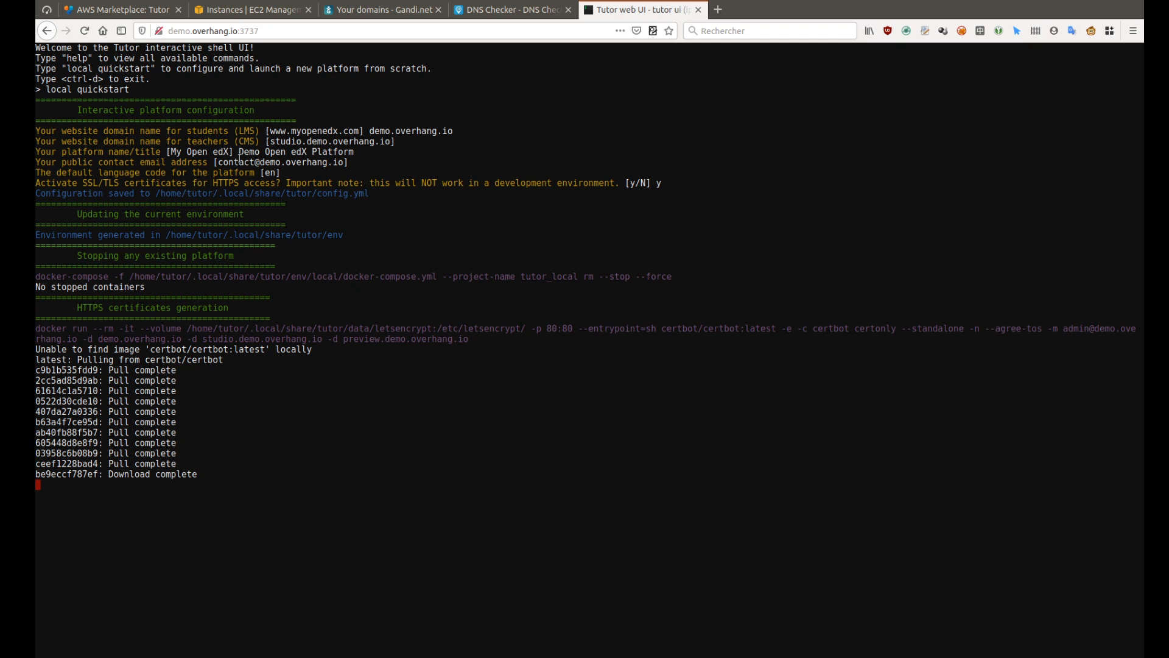
pyautogui.moveTo(468, 339); pyautogui.dragTo(38, 327)
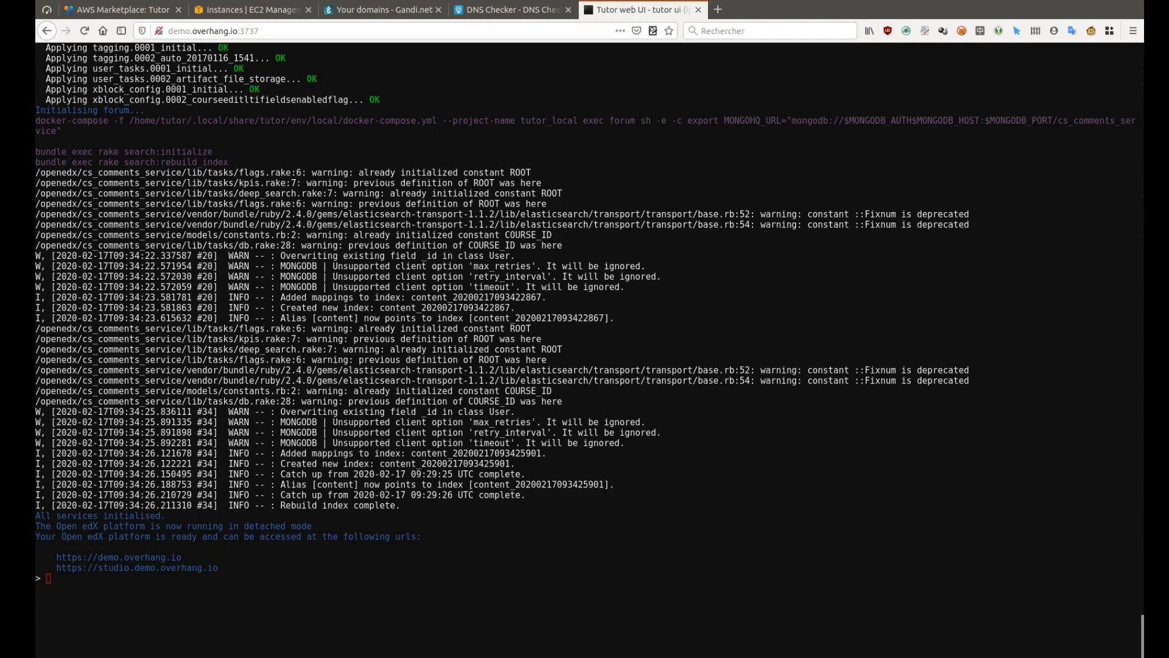
pyautogui.click(128, 556)
pyautogui.moveTo(55, 557); pyautogui.dragTo(181, 557)
pyautogui.middleClick(717, 10)
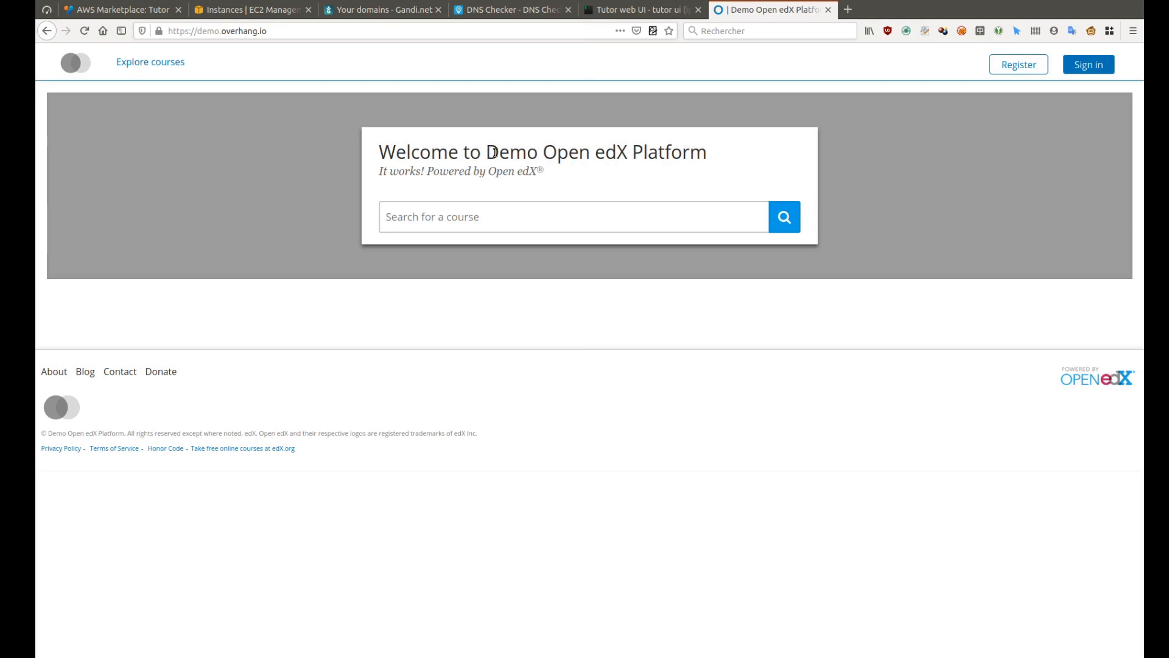
# Review the Demo Open edX Platform heading on the LMS page, then return to the Tutor terminal
pyautogui.moveTo(486, 151); pyautogui.dragTo(706, 149)
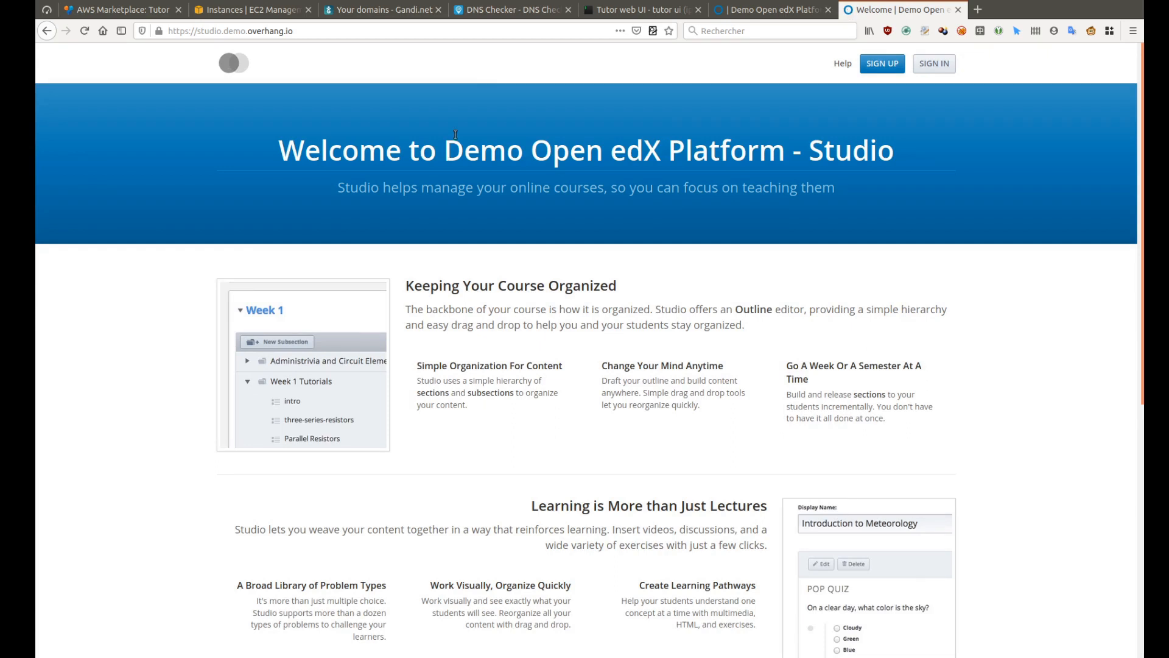
pyautogui.click(609, 10)
pyautogui.click(465, 434)
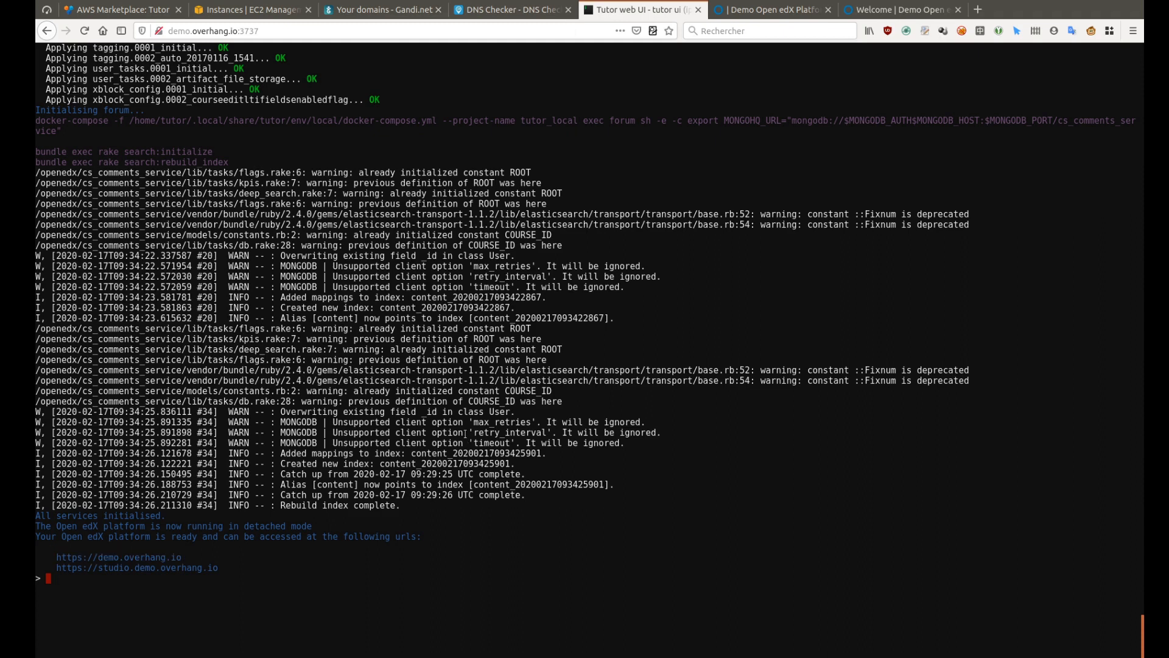
# Rerun local quickstart with default domains and title and language zh-cn, then view the Chinese LMS
pyautogui.write('local quickstart')
pyautogui.press('Return')
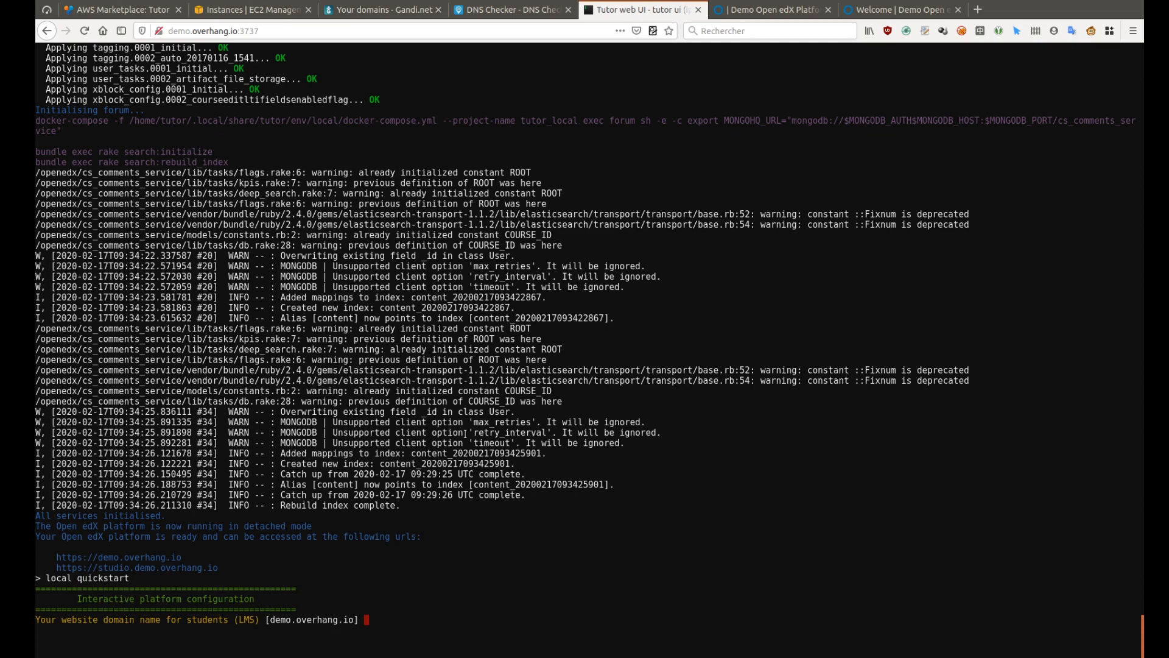
pyautogui.press('Return')
pyautogui.press('Return')
pyautogui.press('Return')
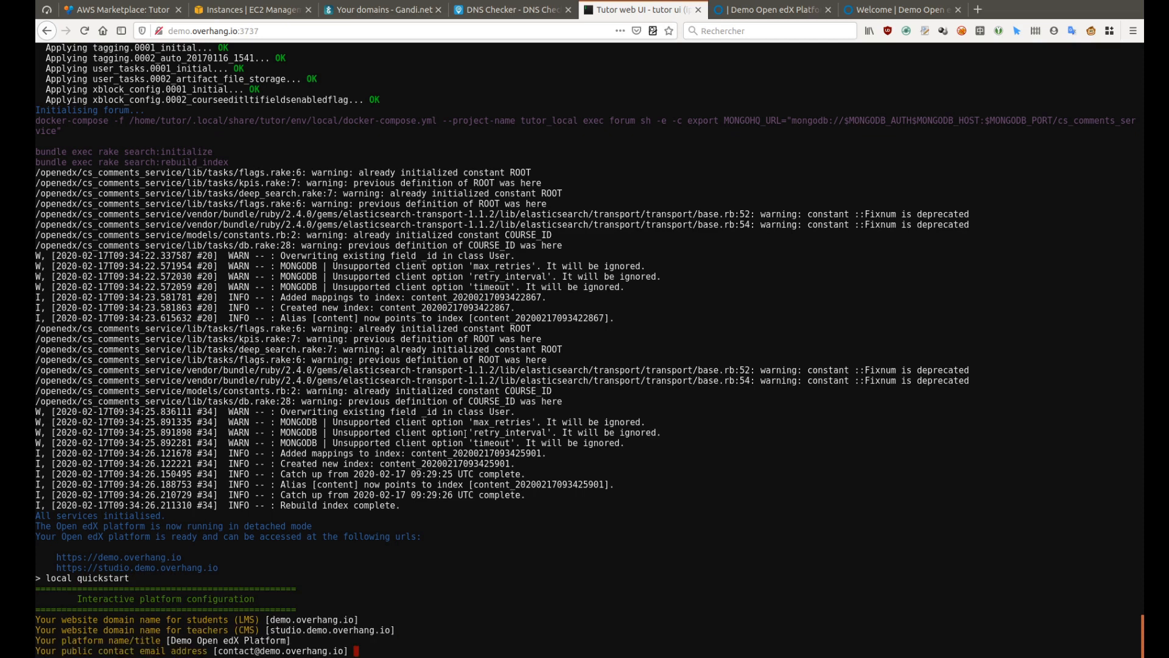
pyautogui.press('Return')
pyautogui.write('z')
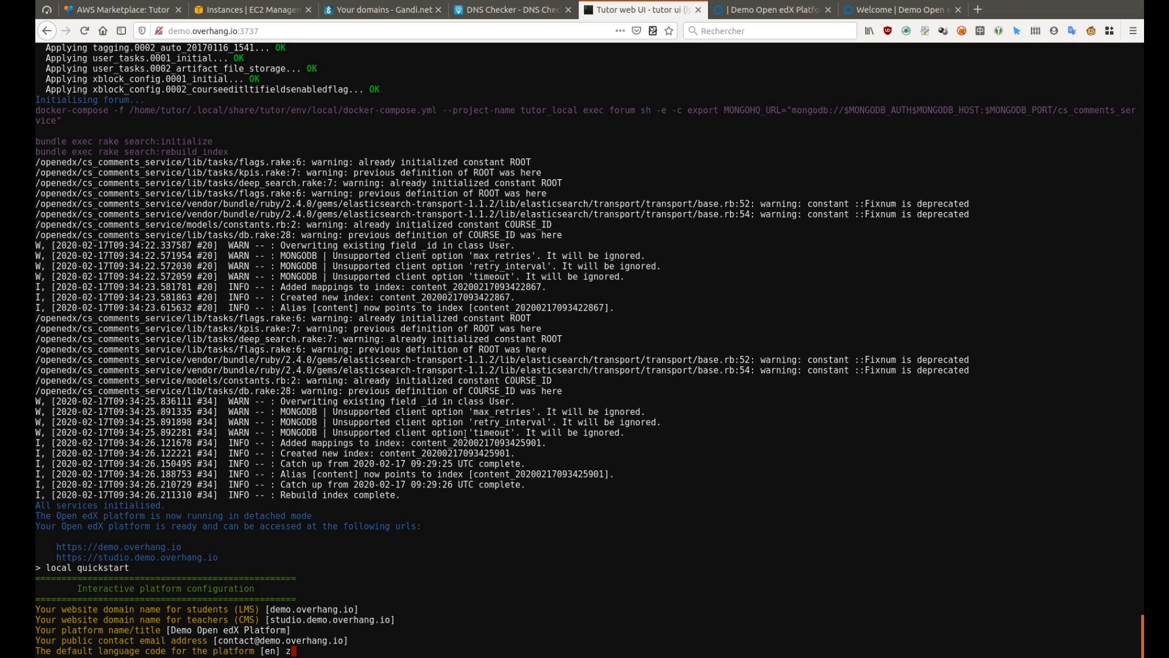
pyautogui.write('h-cn')
pyautogui.press('Return')
pyautogui.press('Return')
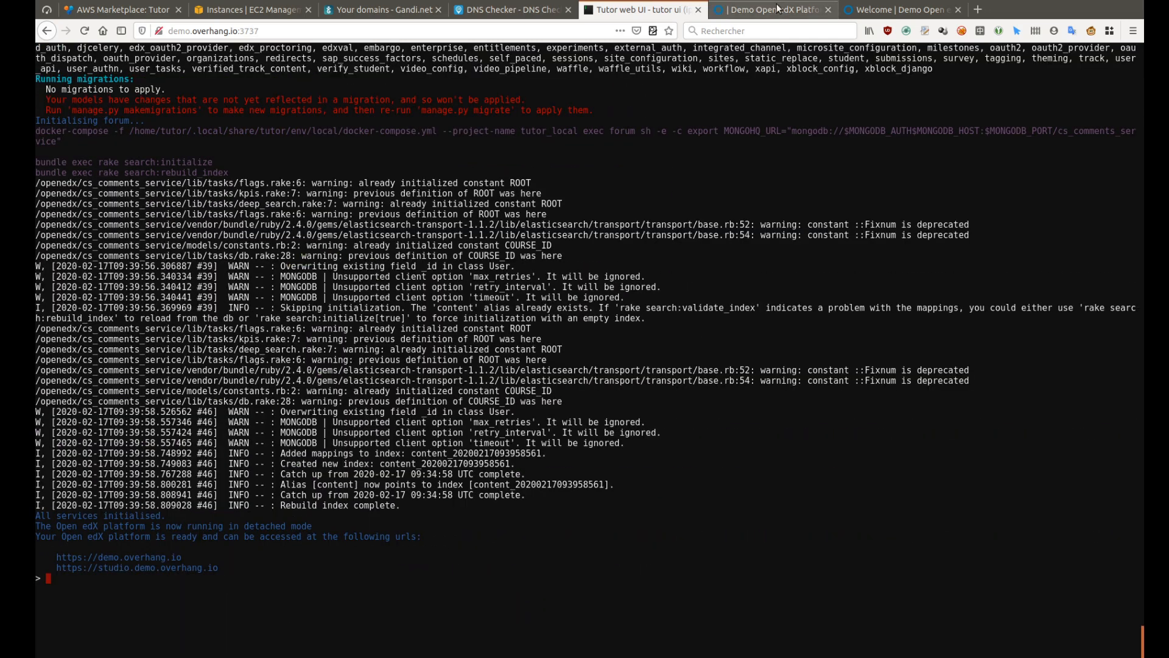
pyautogui.click(770, 10)
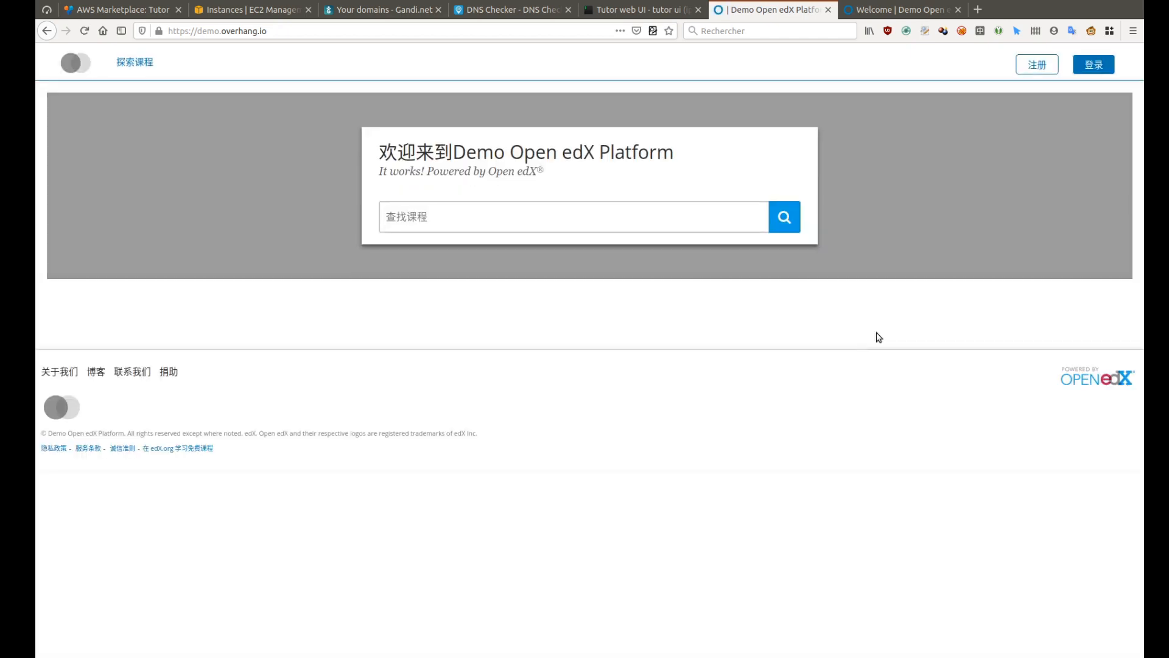
# Look at the Studio welcome page, then start local quickstart again in Tutor
pyautogui.click(901, 10)
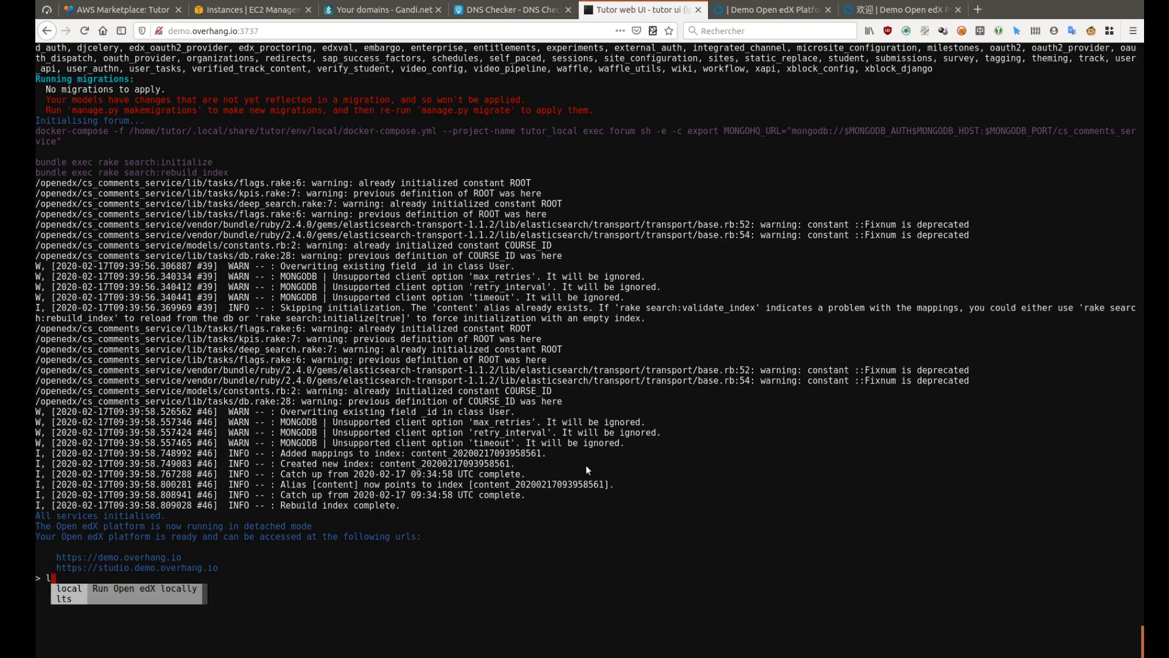
pyautogui.write('ocal quickstart')
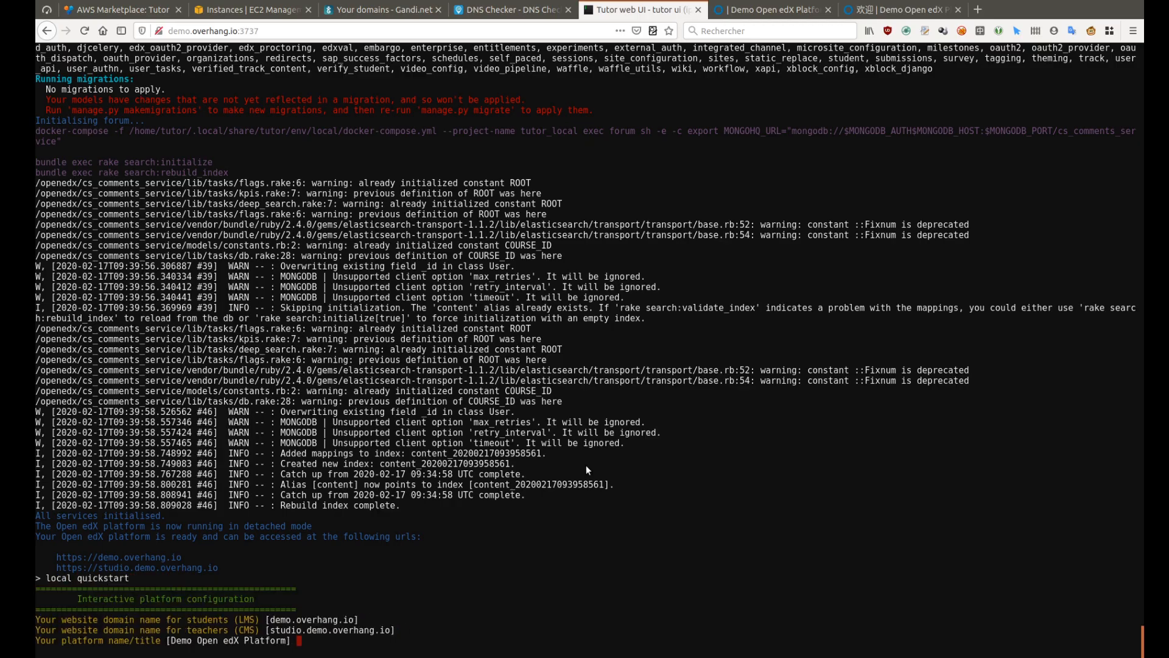
pyautogui.press('Return')
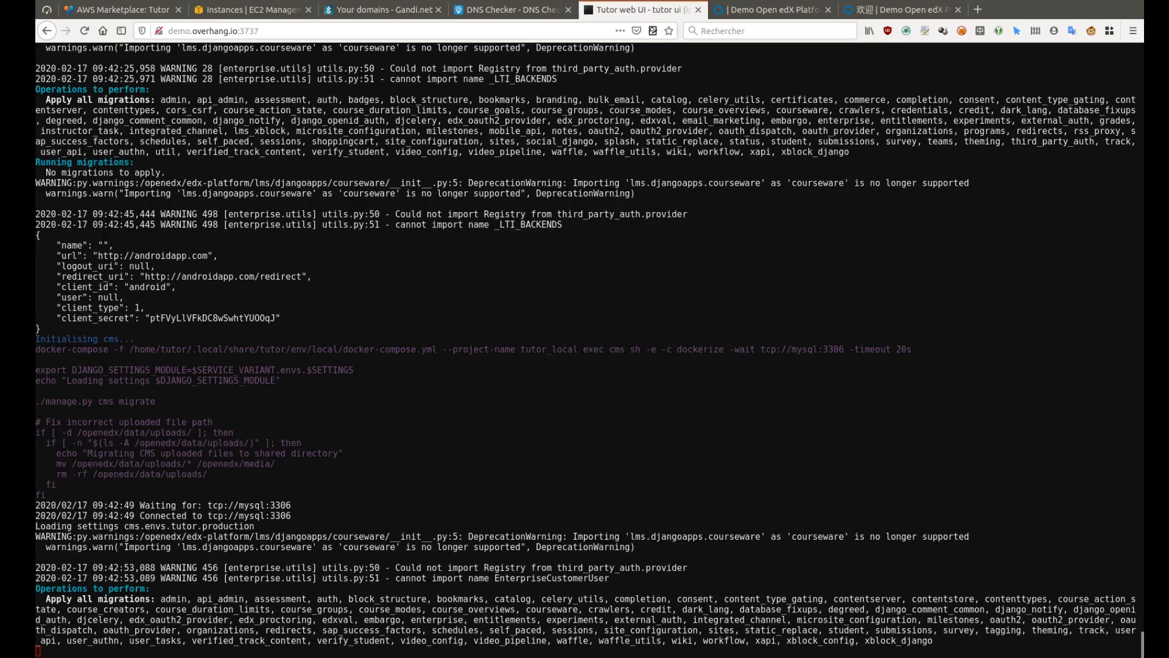
# Create a staff superuser via 'local createuser --superuser --staff' with a username and e-mail, confirming the password
pyautogui.write('local ')
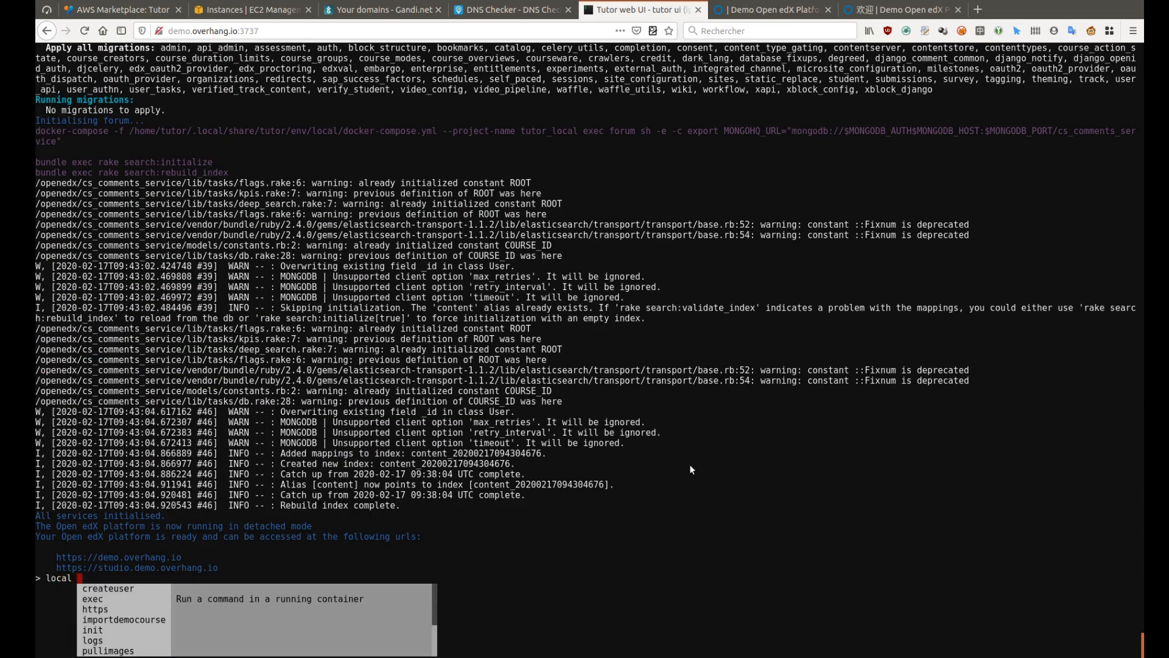
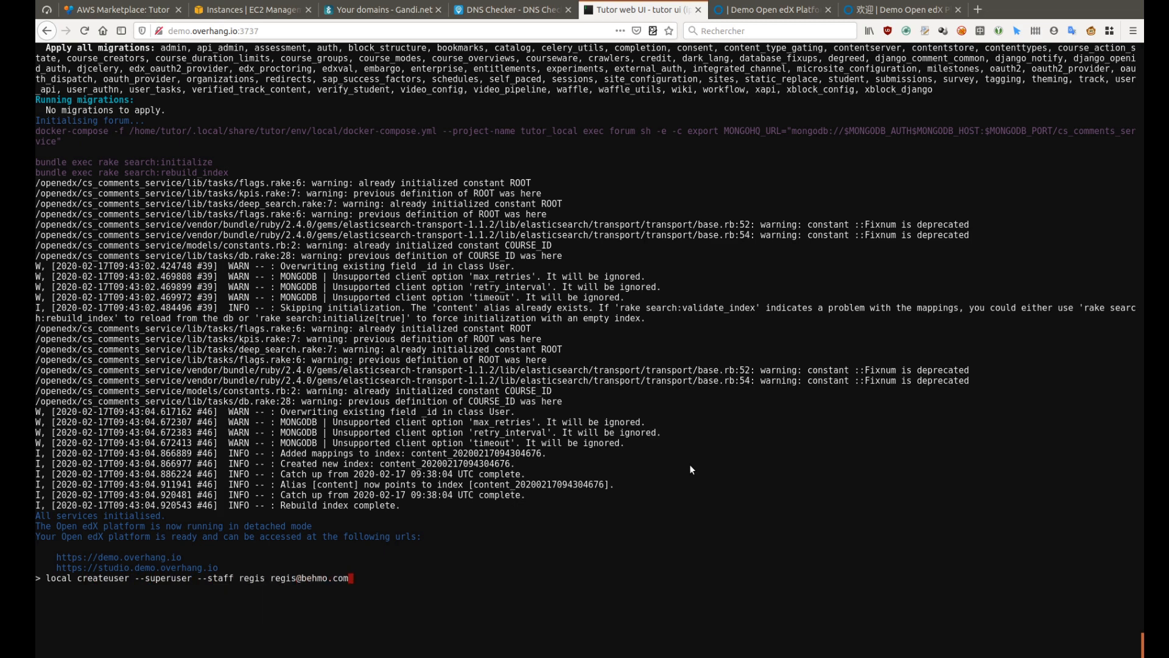
pyautogui.press('Return')
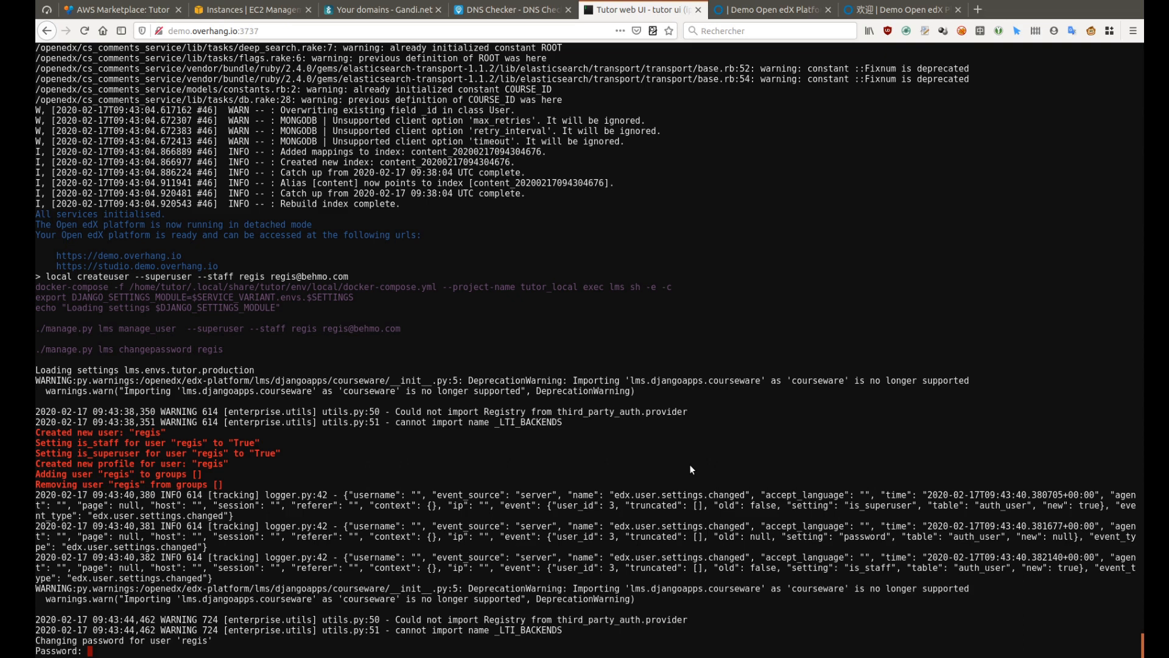
pyautogui.press('Return')
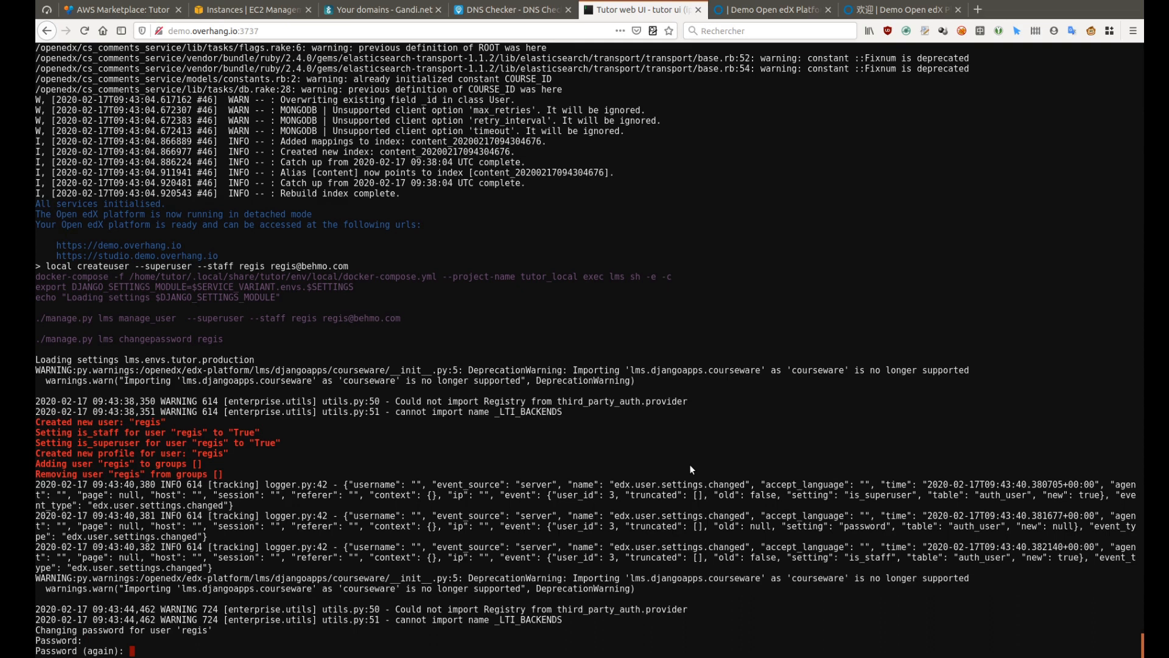
pyautogui.press('Return')
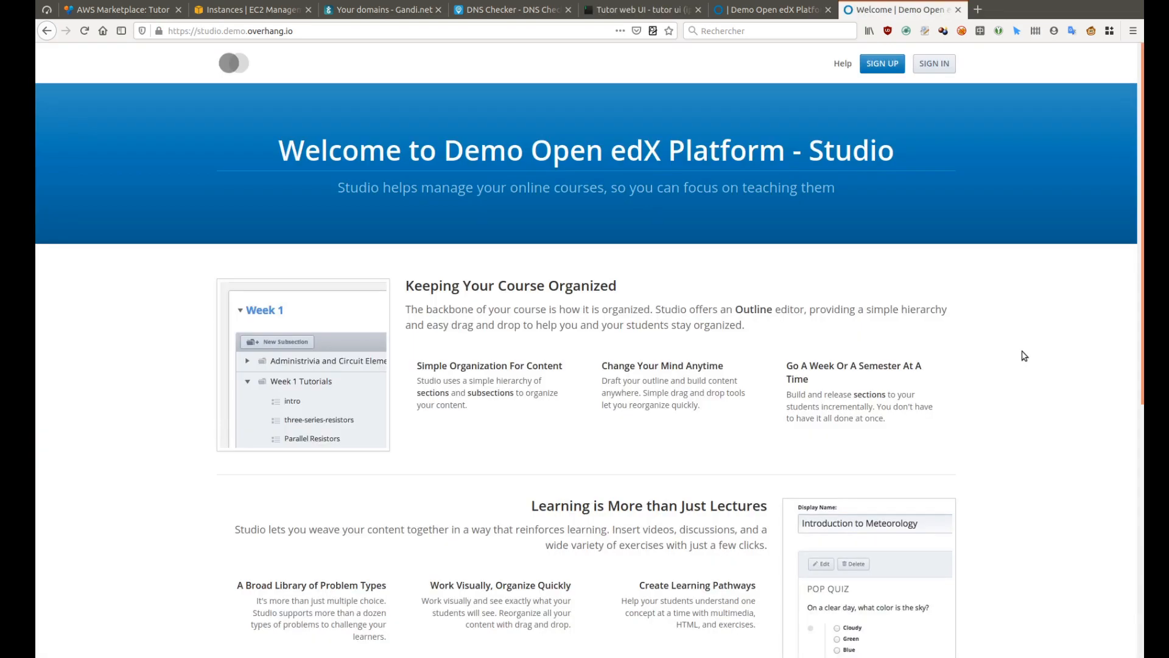
# Sign in to Studio with the new admin account's e-mail and password, then return to the Tutor terminal
pyautogui.click(931, 68)
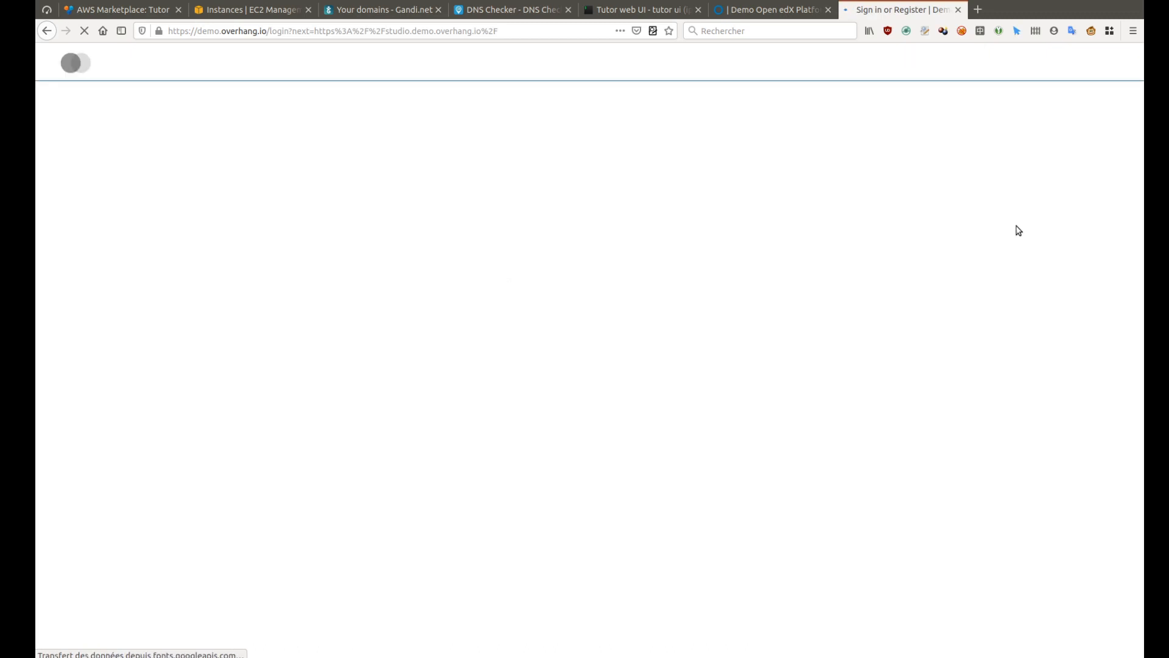
pyautogui.click(567, 182)
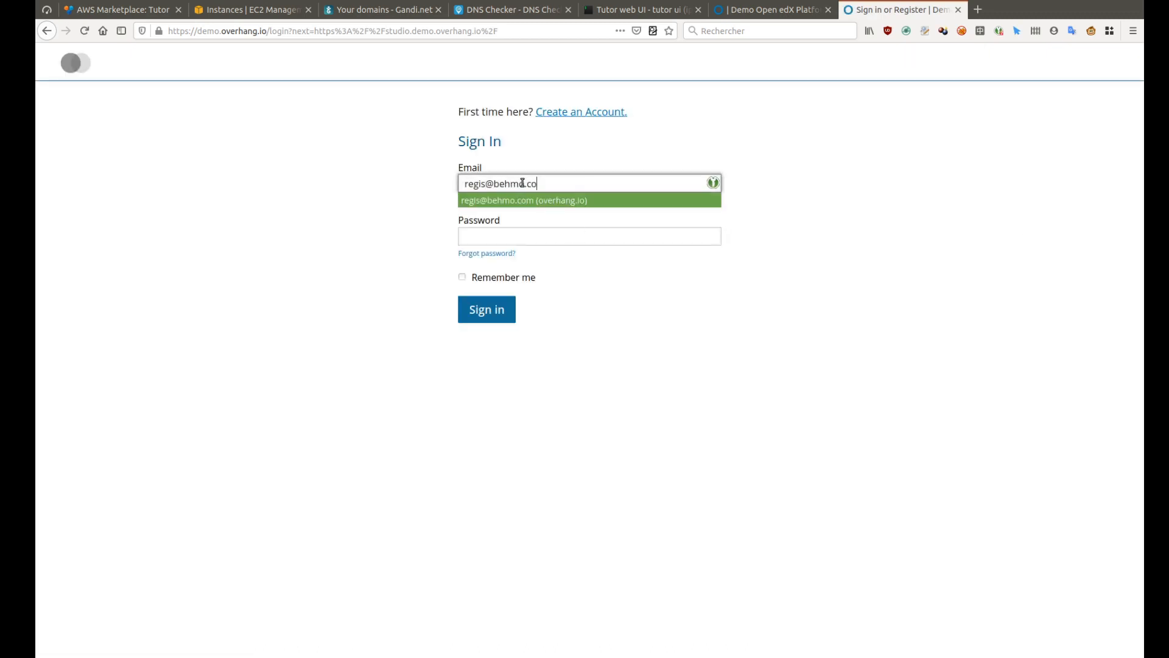
pyautogui.press('Tab')
pyautogui.write('••••')
pyautogui.click(491, 310)
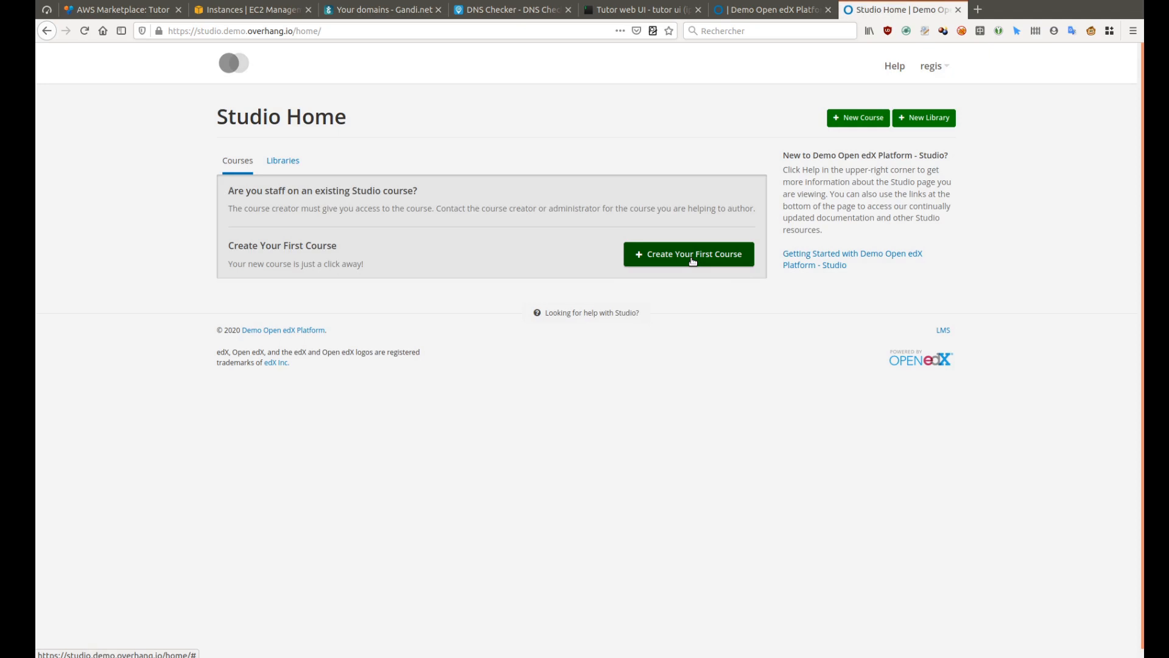
pyautogui.click(636, 10)
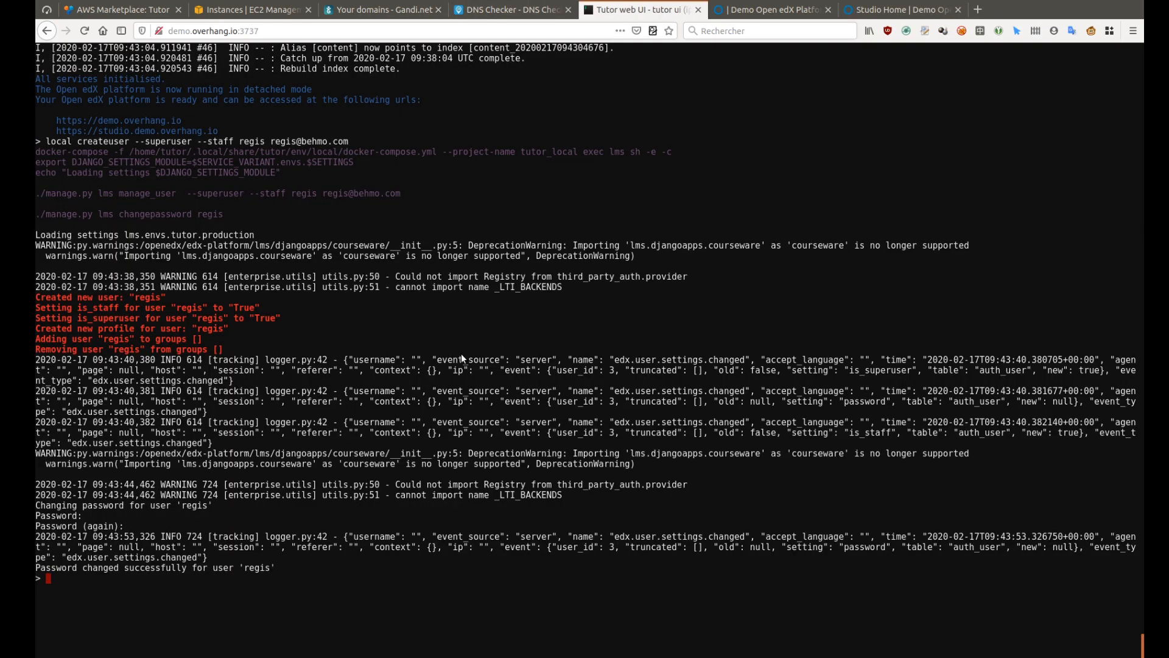
# Run 'local importdemocourse' in Tutor, then switch to the LMS courses tab
pyautogui.write('local importdemocourse')
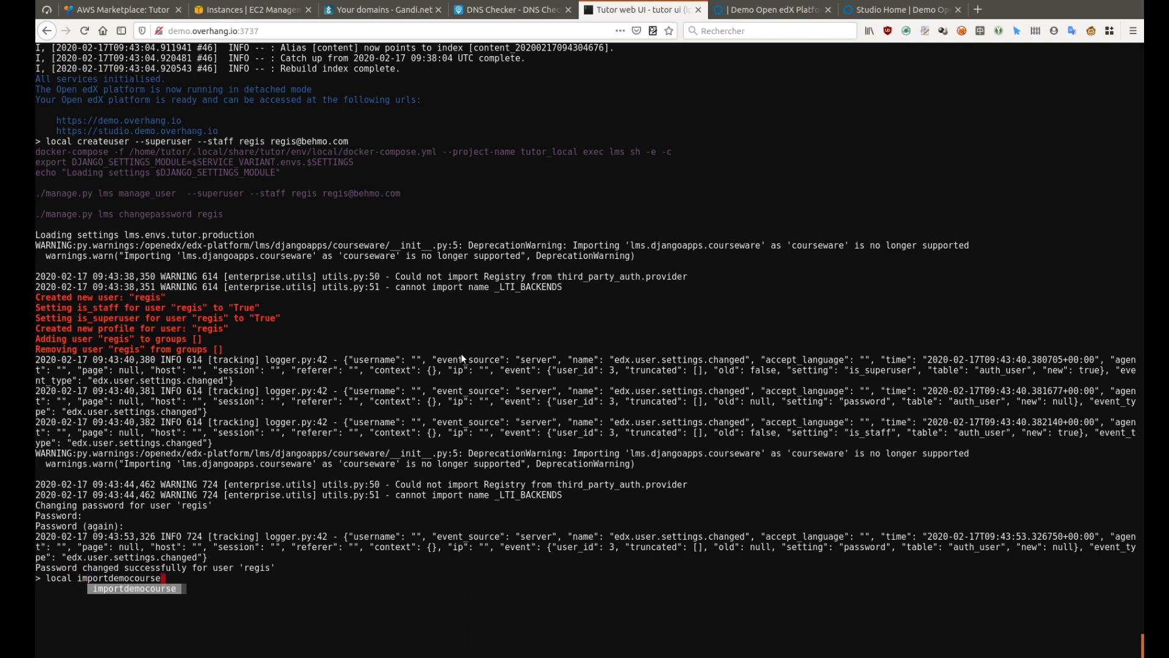
pyautogui.press('Return')
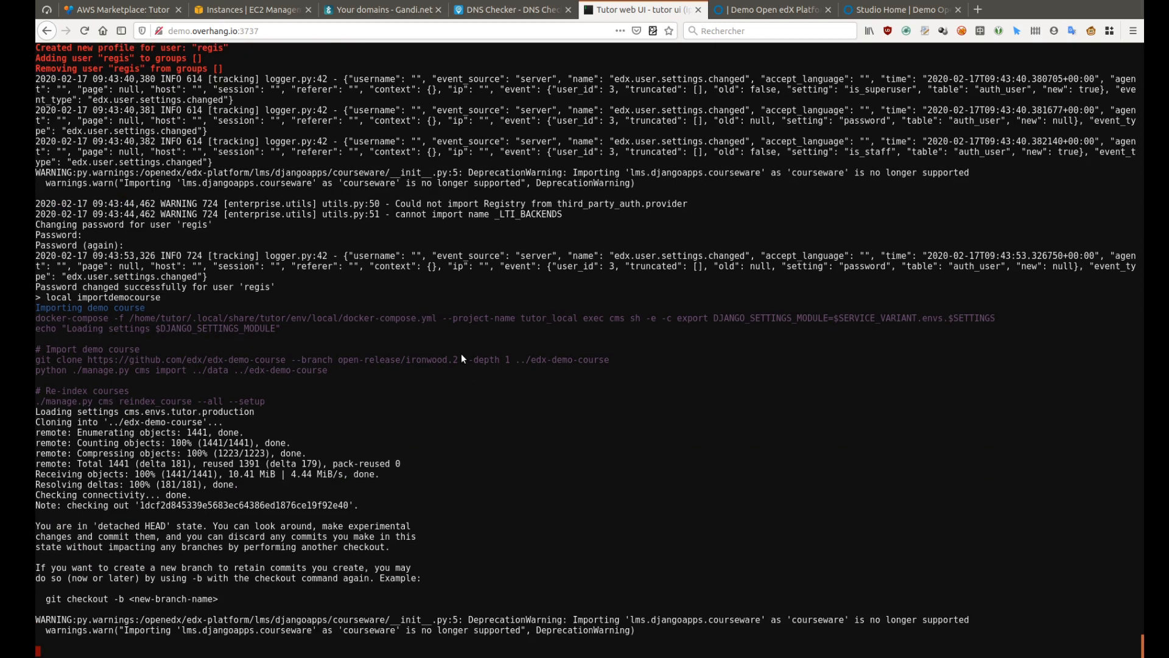
pyautogui.hotkey('ctrl', 'Tab')
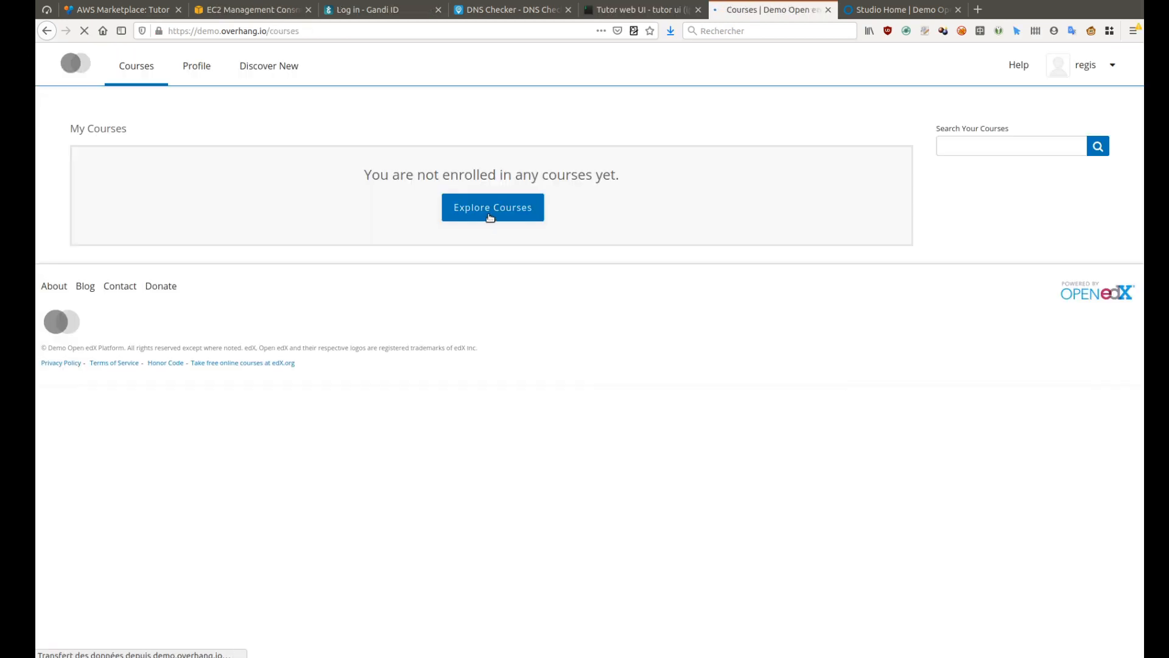
# Enroll in the Demonstration Course from the LMS course catalog
pyautogui.click(877, 10)
pyautogui.click(750, 11)
pyautogui.click(141, 331)
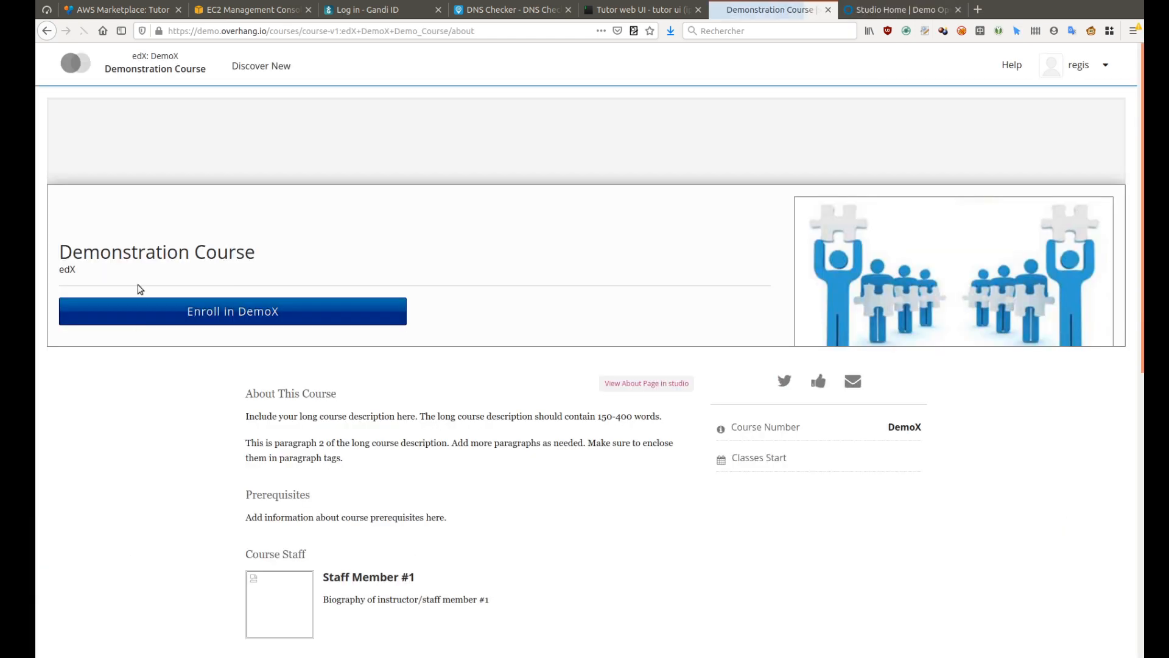
pyautogui.click(218, 313)
# Open the Getting Started unit under Week 1, Lesson 1, then run 'plugins list' in Tutor
pyautogui.click(354, 163)
pyautogui.click(196, 360)
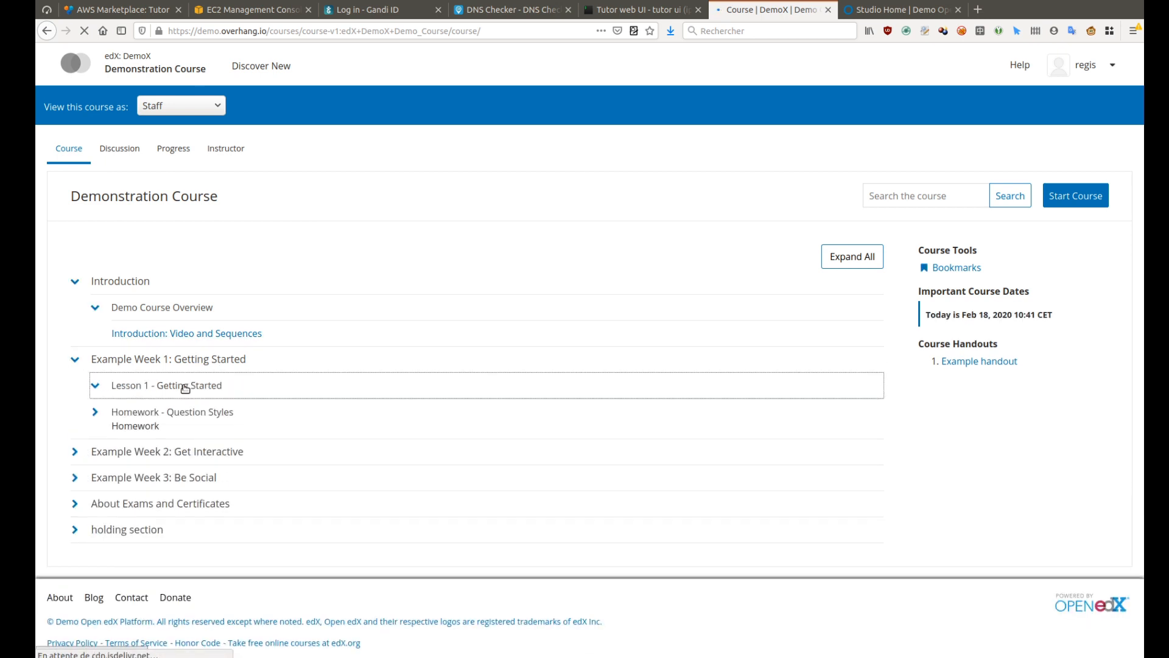
pyautogui.click(185, 387)
pyautogui.click(145, 411)
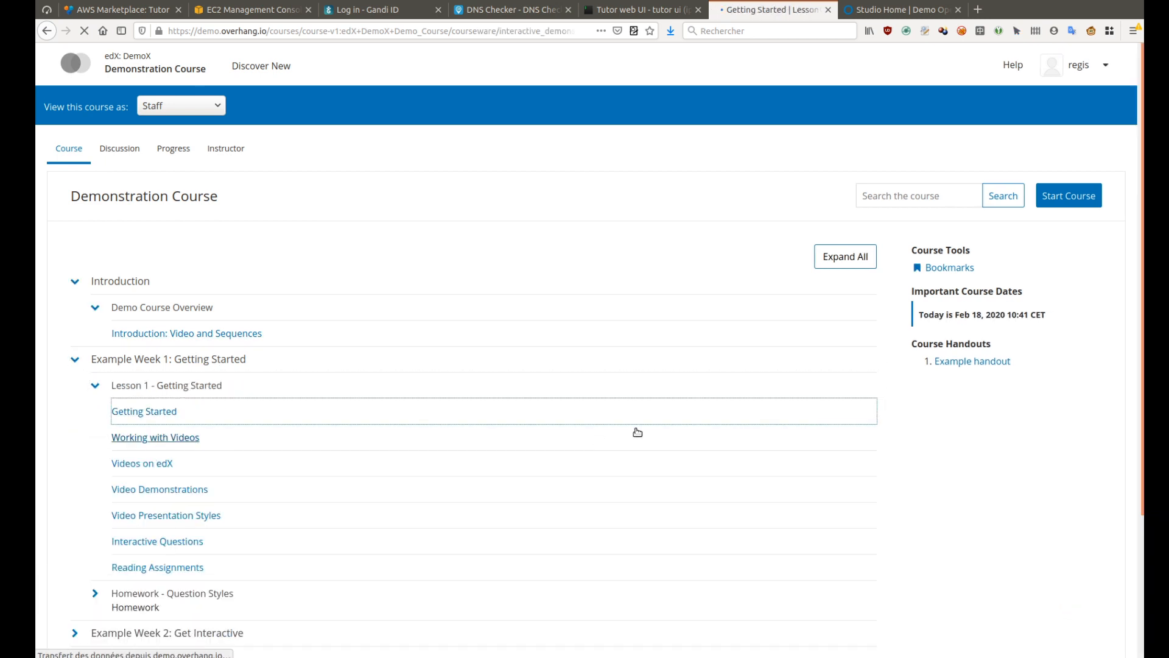
pyautogui.scroll(-3, 636, 429)
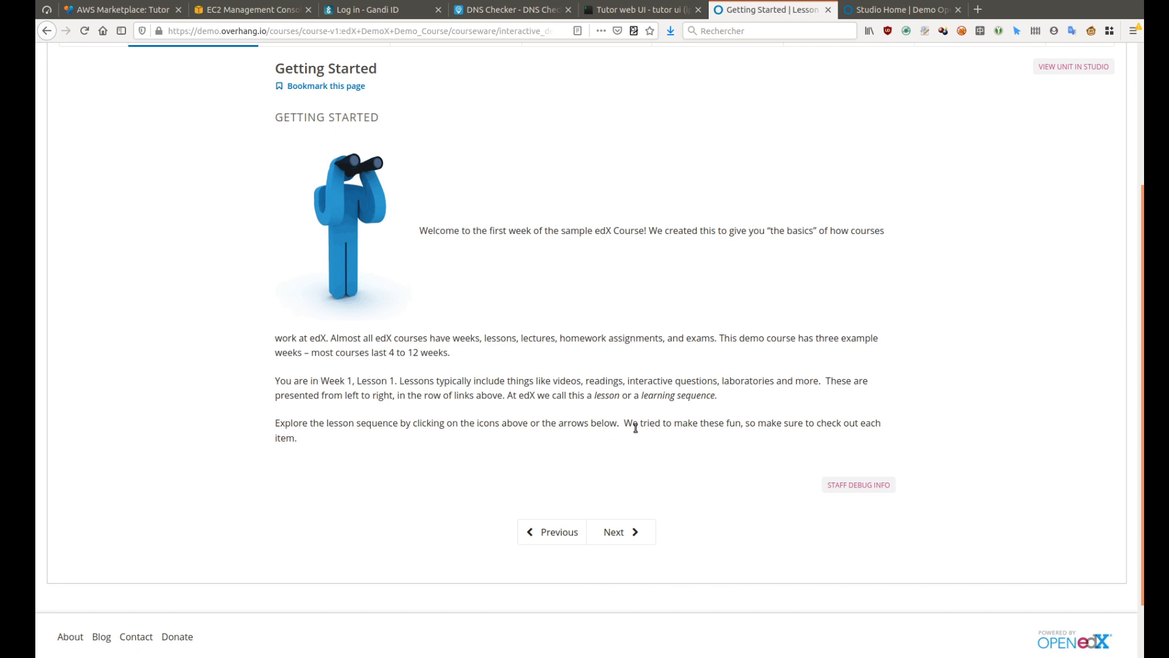
pyautogui.moveTo(330, 337); pyautogui.dragTo(717, 339)
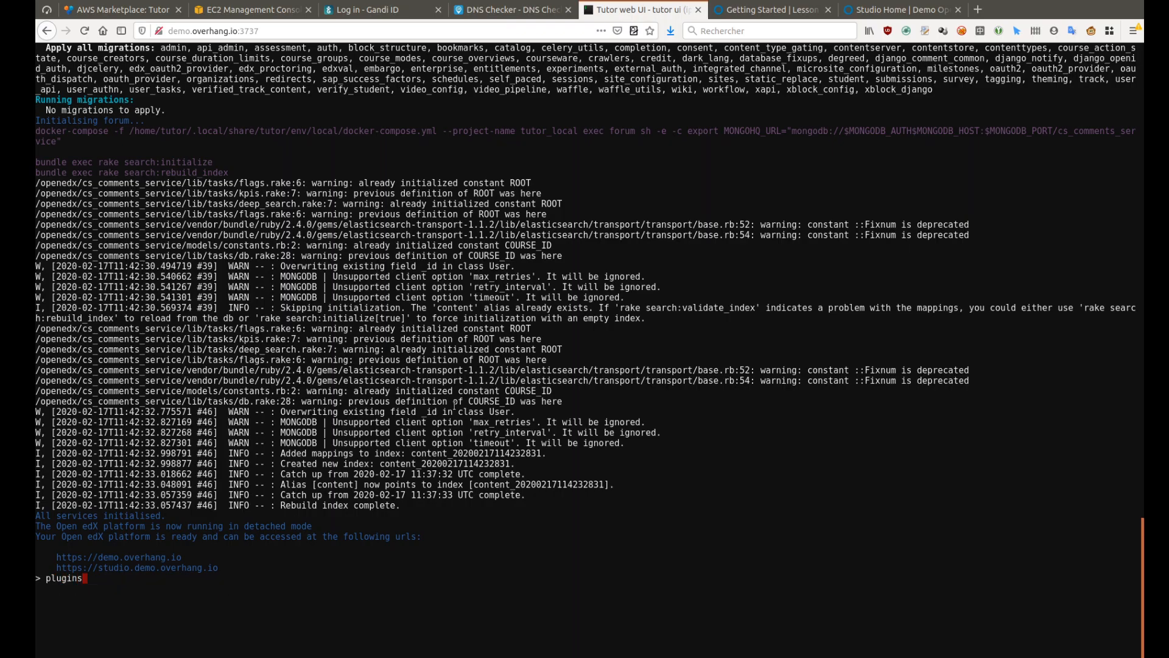
pyautogui.write('s list')
pyautogui.press('Return')
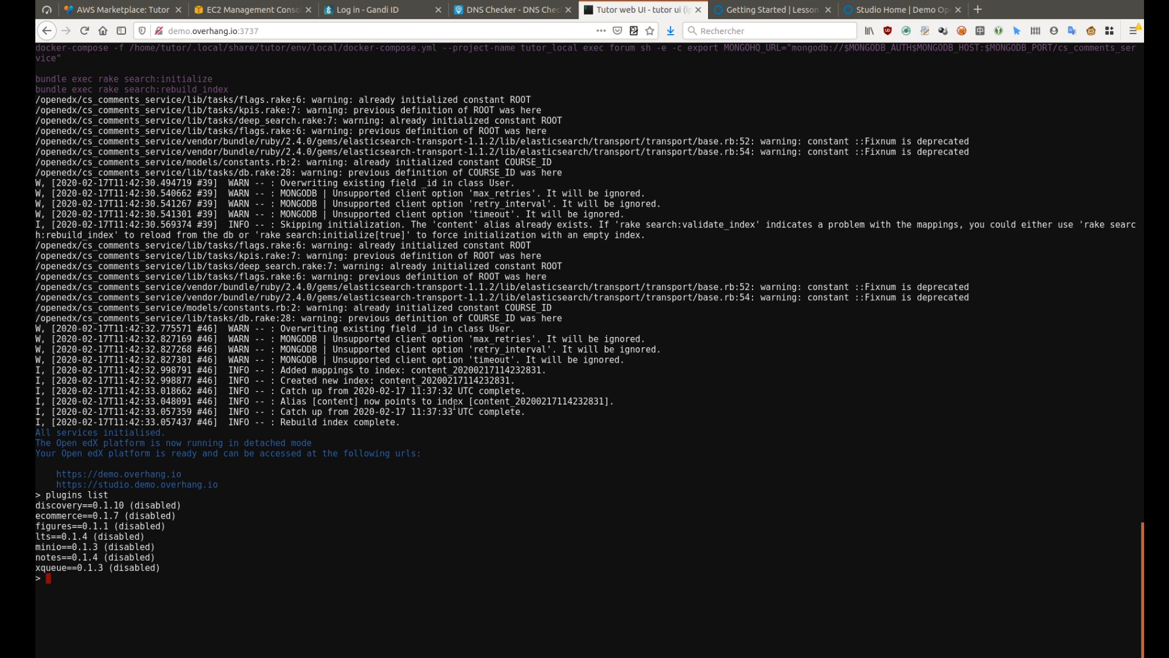
# Enable the notes plugin, then rerun local quickstart accepting the default answers
pyautogui.write('plugins enable notes')
pyautogui.press('Return')
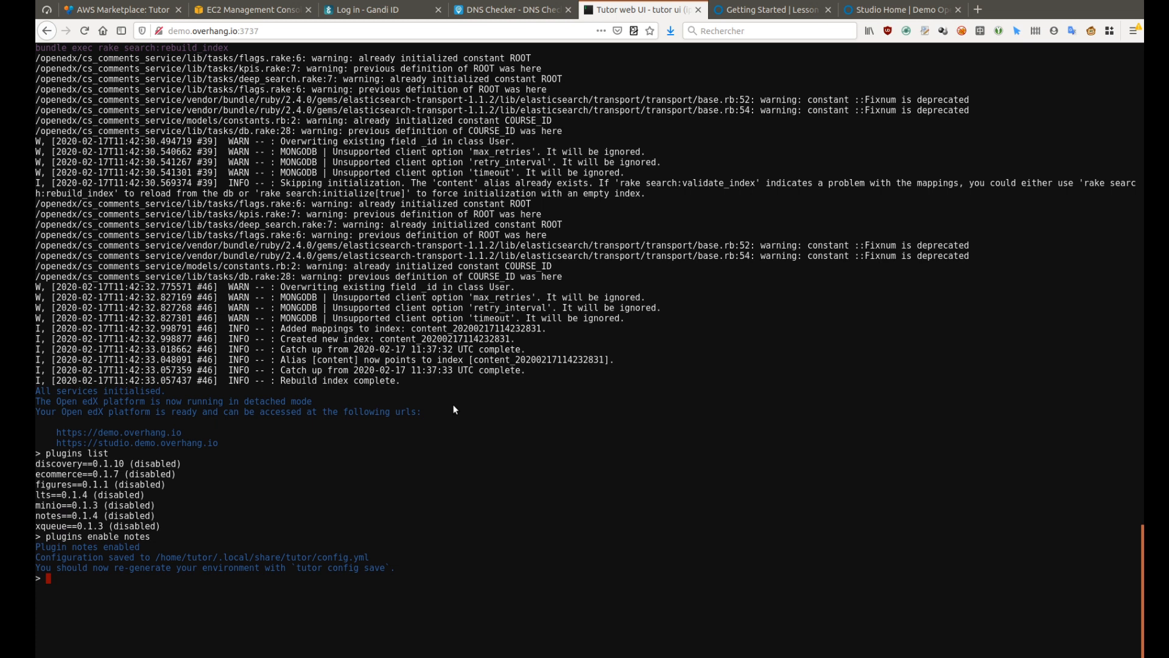
pyautogui.write('local quickstart')
pyautogui.press('Return')
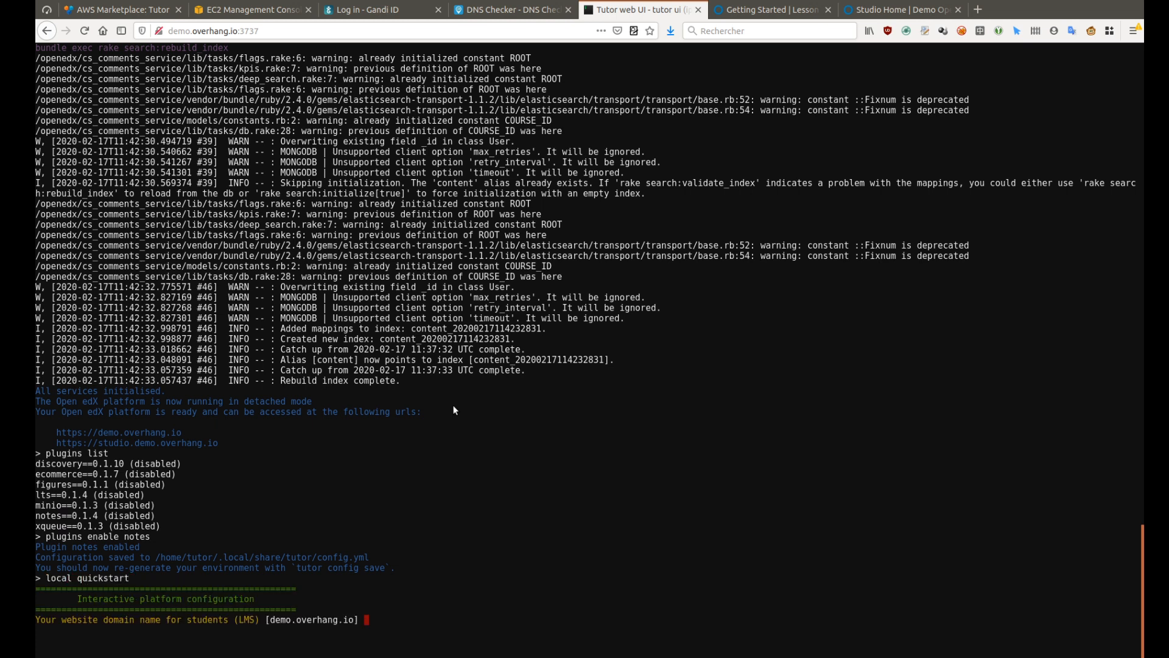
pyautogui.press('Return')
pyautogui.press('Return')
pyautogui.press('Return')
pyautogui.press('Return')
pyautogui.press('Return')
pyautogui.press('Return')
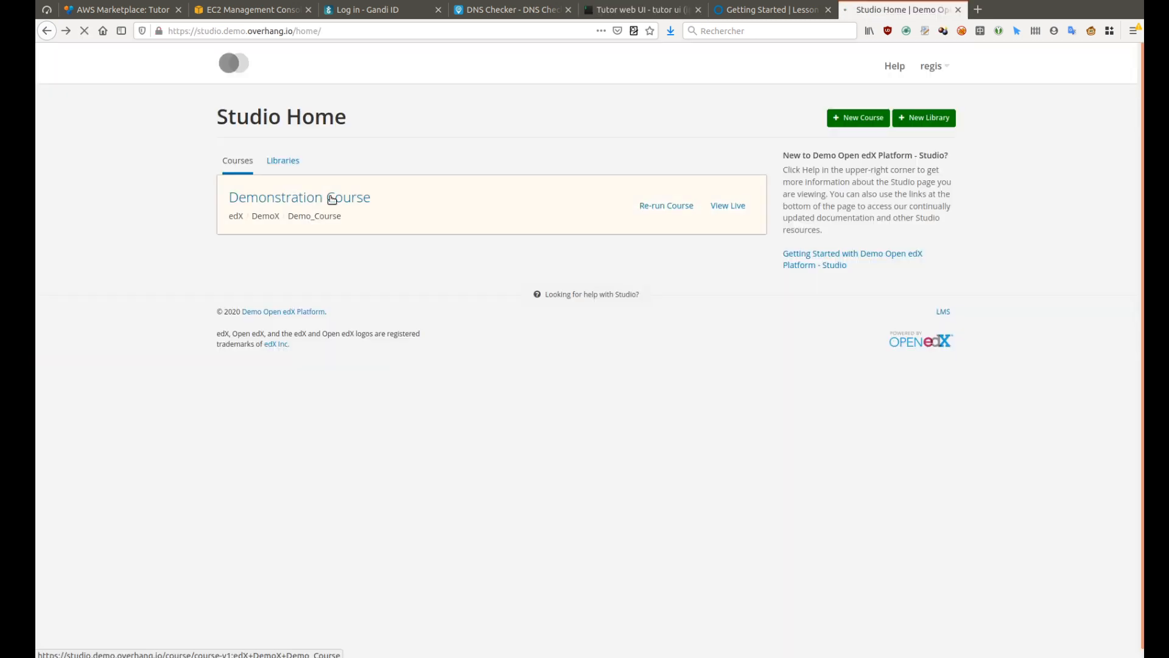
# Set Enable Student Notes to true in the course's Advanced Settings, save, then reload the LMS lesson
pyautogui.click(332, 198)
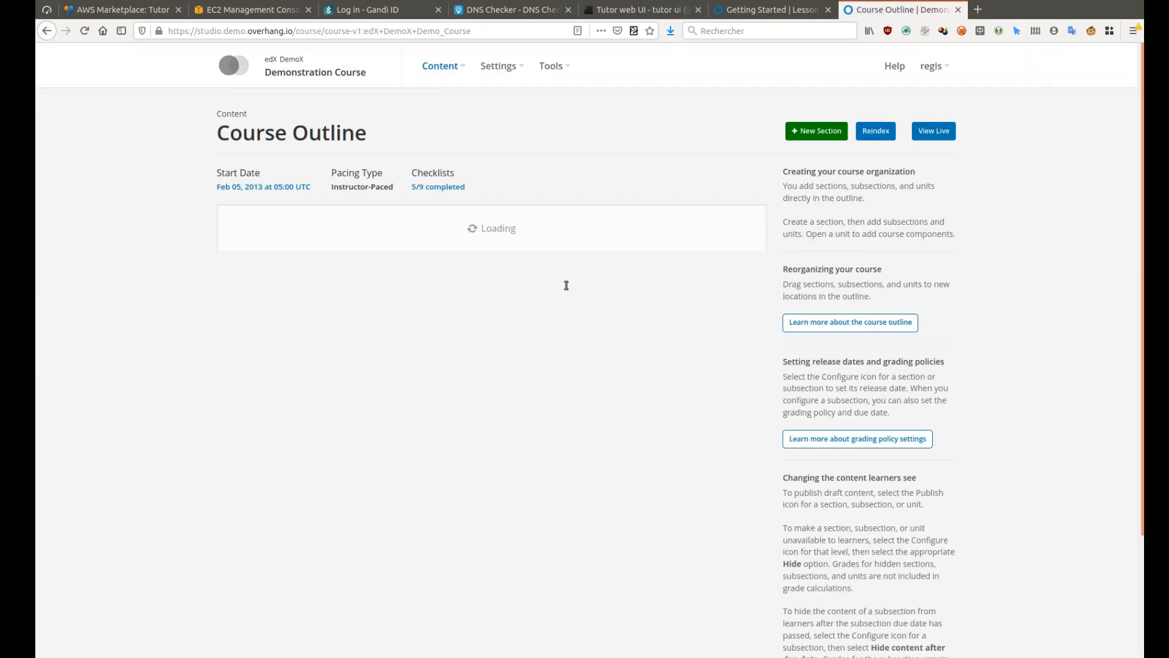
pyautogui.click(498, 65)
pyautogui.click(490, 166)
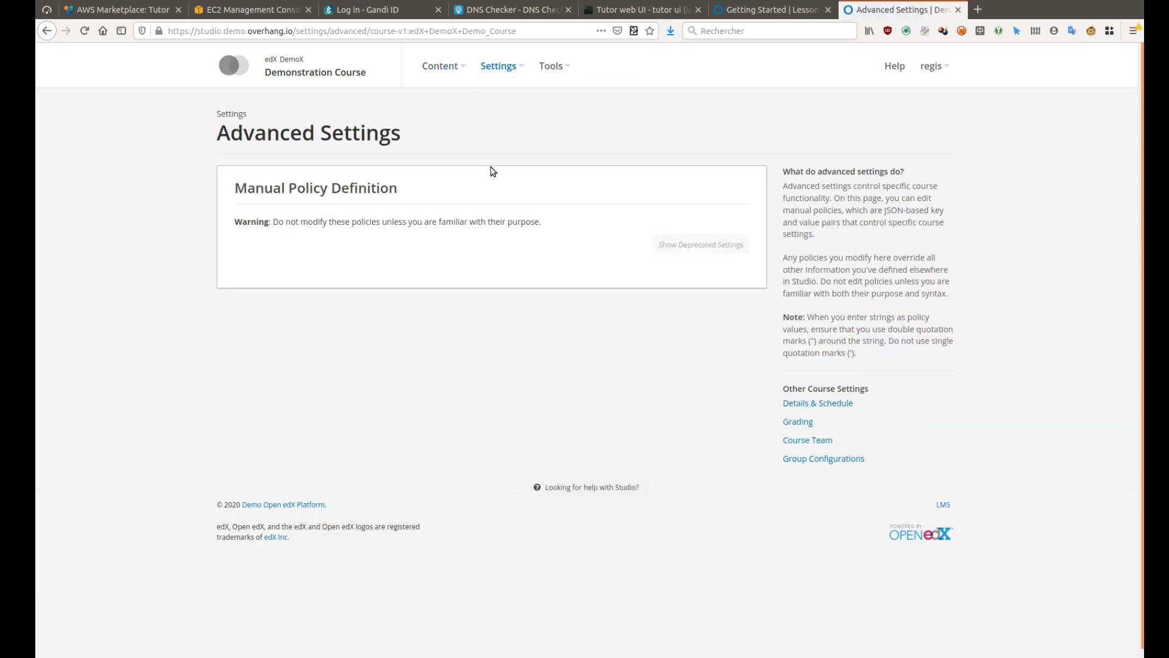
pyautogui.scroll(-8, 501, 164)
pyautogui.scroll(-10, 500, 164)
pyautogui.scroll(-6, 472, 290)
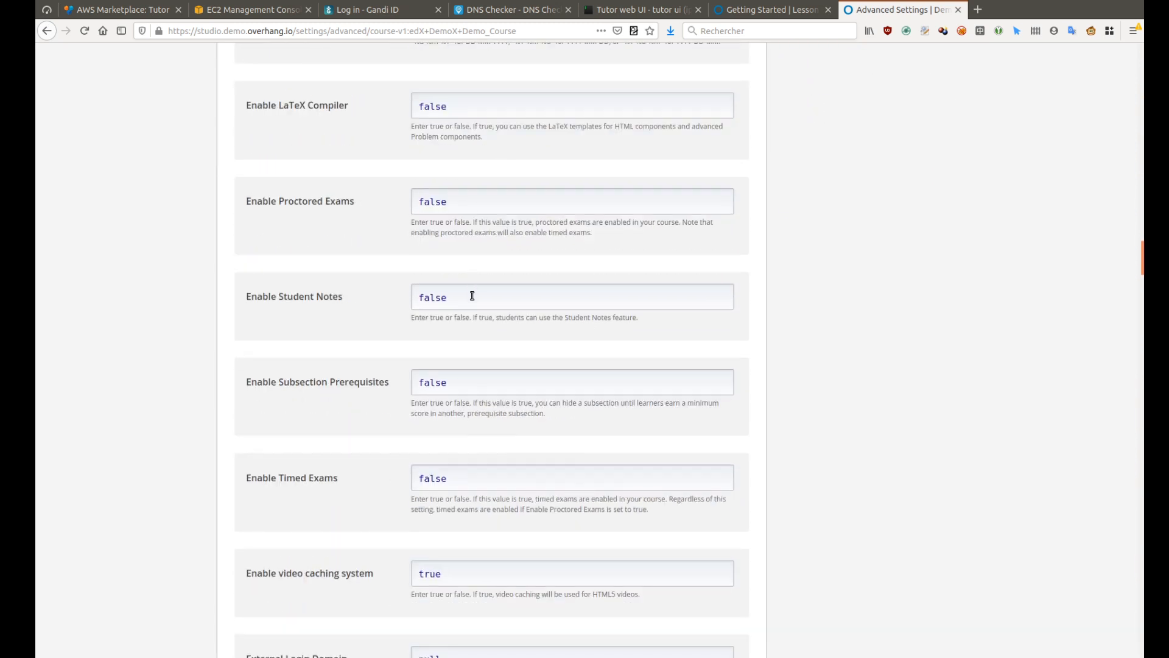
pyautogui.tripleClick(327, 292)
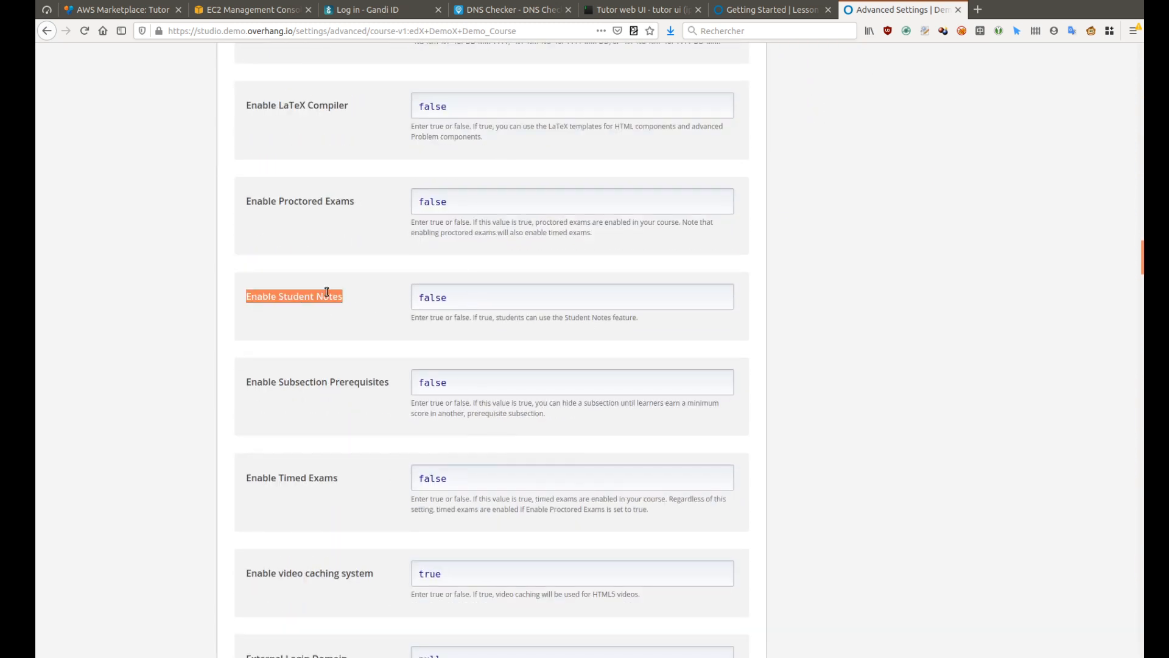
pyautogui.doubleClick(456, 294)
pyautogui.write('true')
pyautogui.click(905, 627)
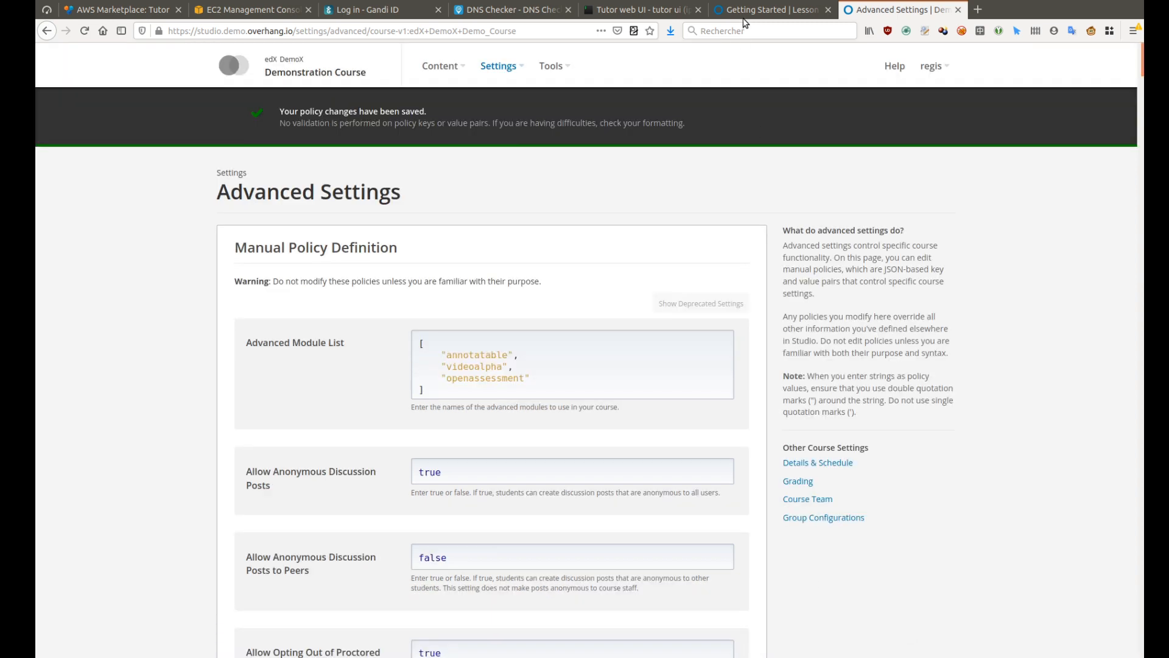
pyautogui.click(741, 15)
pyautogui.press('F5')
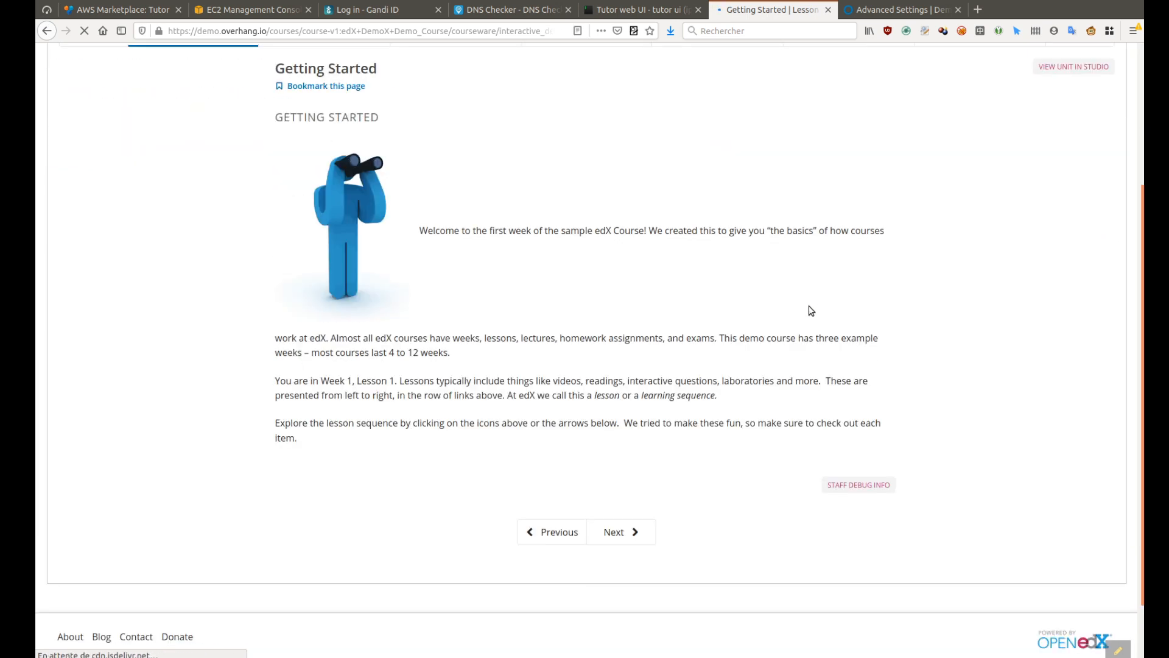
# Annotate the sentence about weeks, lessons and exams with 'This is awesome!' and open the Notes page
pyautogui.moveTo(331, 338); pyautogui.dragTo(717, 338)
pyautogui.click(716, 323)
pyautogui.write('This is awesome!')
pyautogui.click(726, 313)
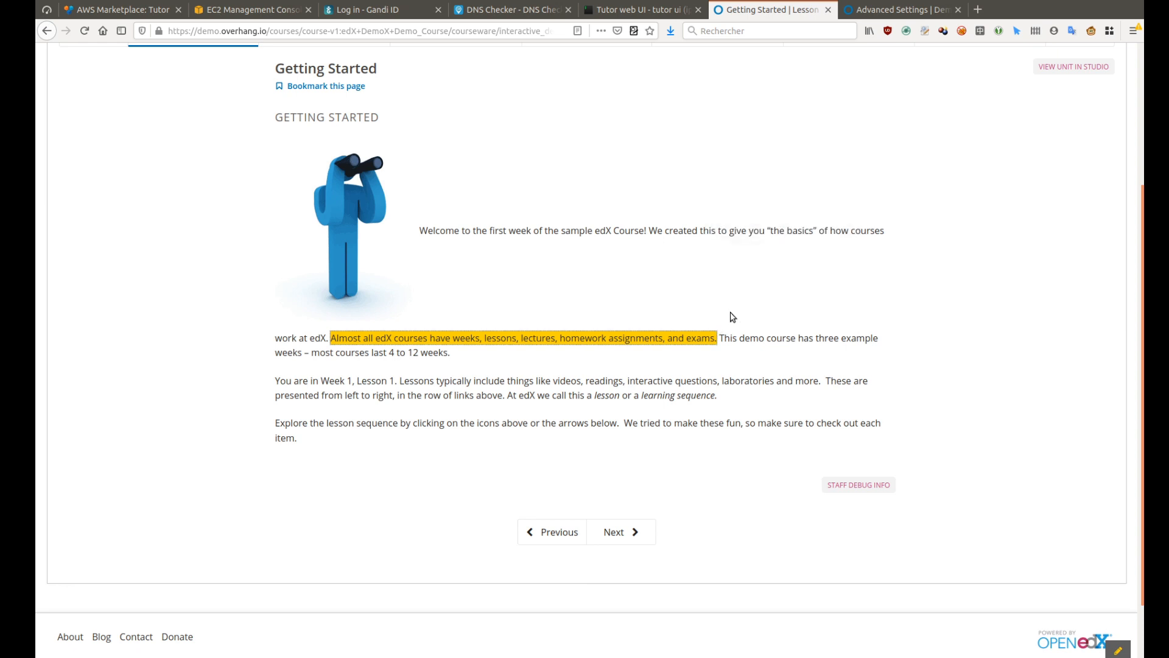
pyautogui.scroll(3, 732, 316)
pyautogui.click(228, 149)
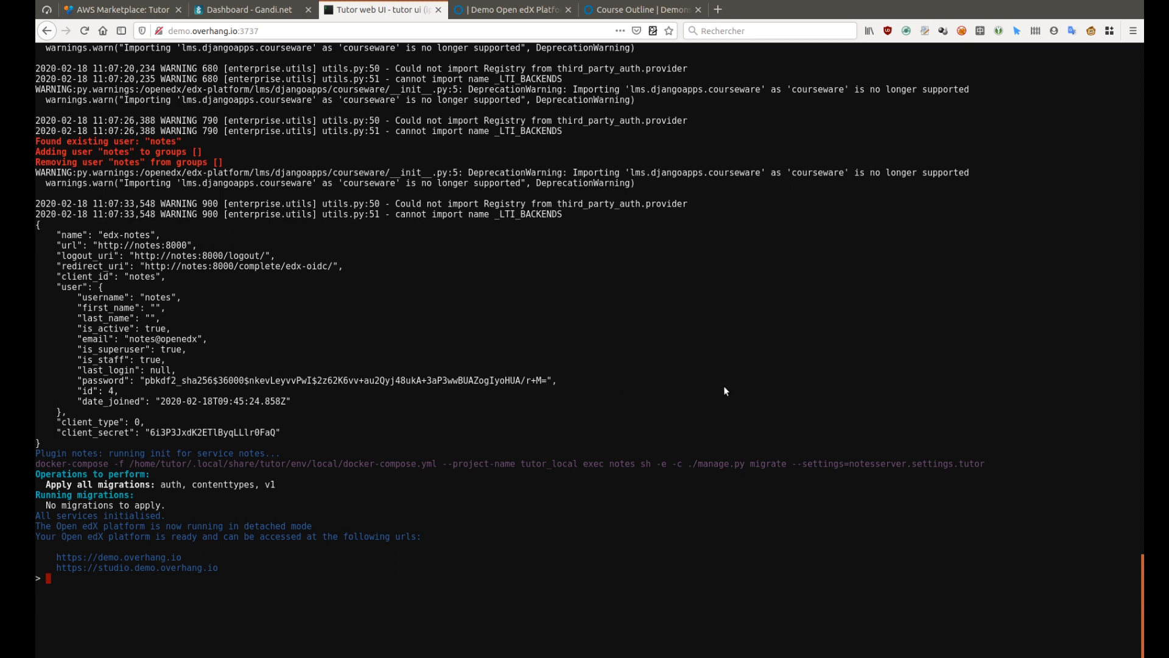
# Run 'plugins enable figures', then 'plugins disable figures' to leave figures switched off
pyautogui.write('plugins enable figures')
pyautogui.press('Return')
pyautogui.write('p')
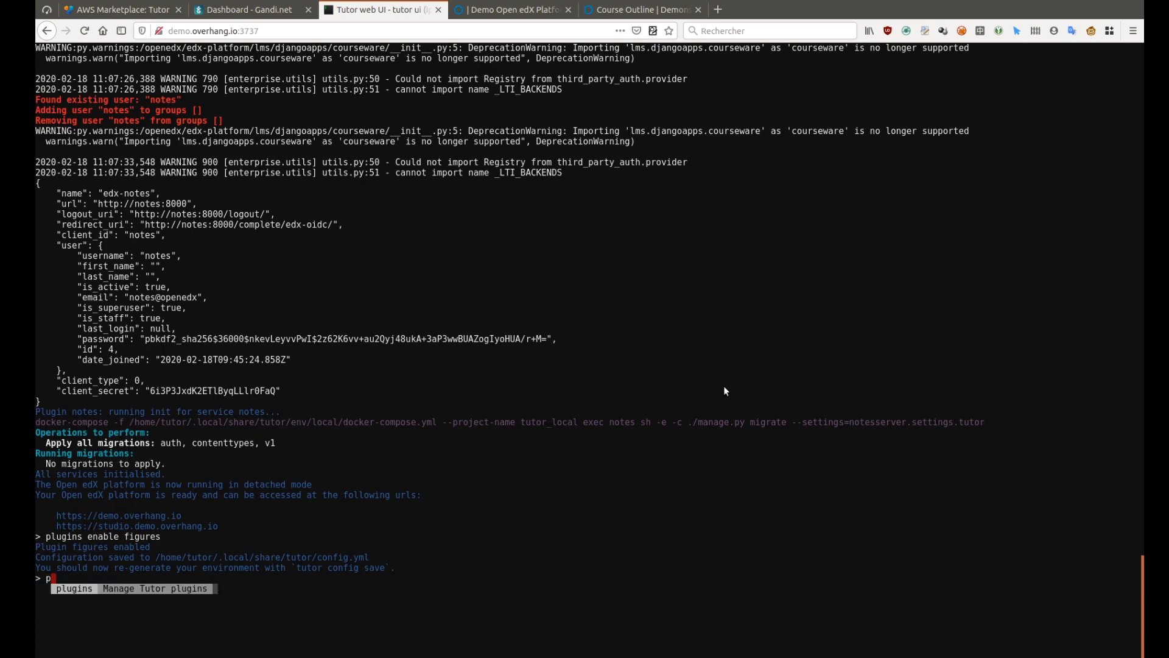
pyautogui.write('lugins disable figures')
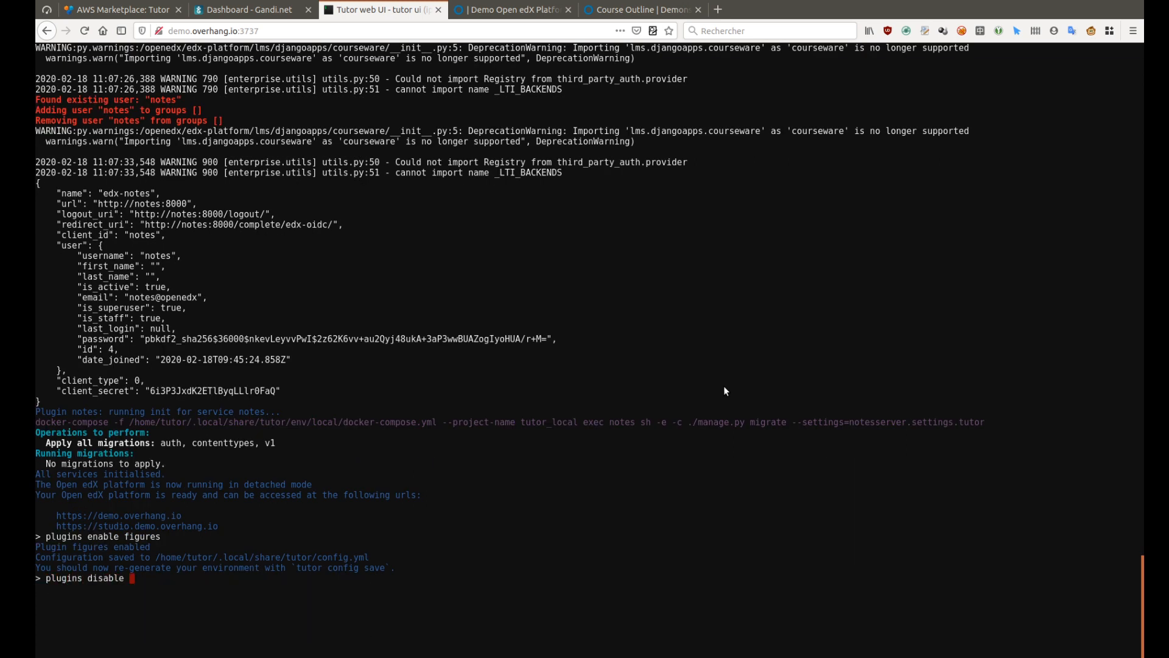
pyautogui.press('Return')
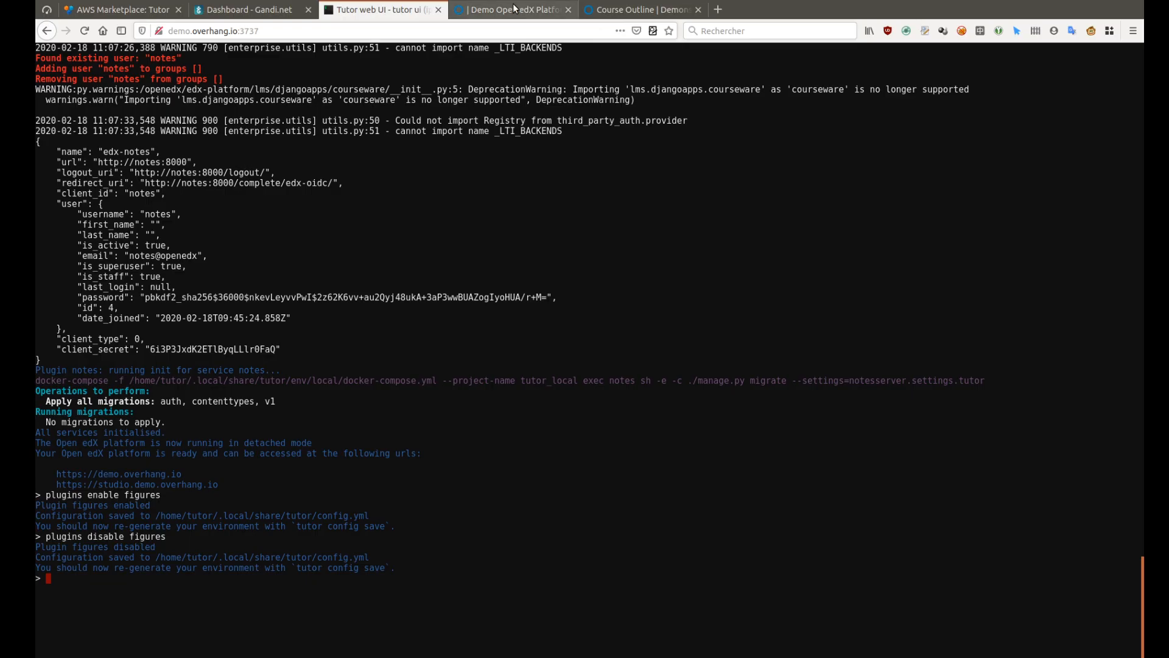
# Switch to the Demo Open edX Platform home page and scroll to the Demonstration Course listing
pyautogui.click(511, 9)
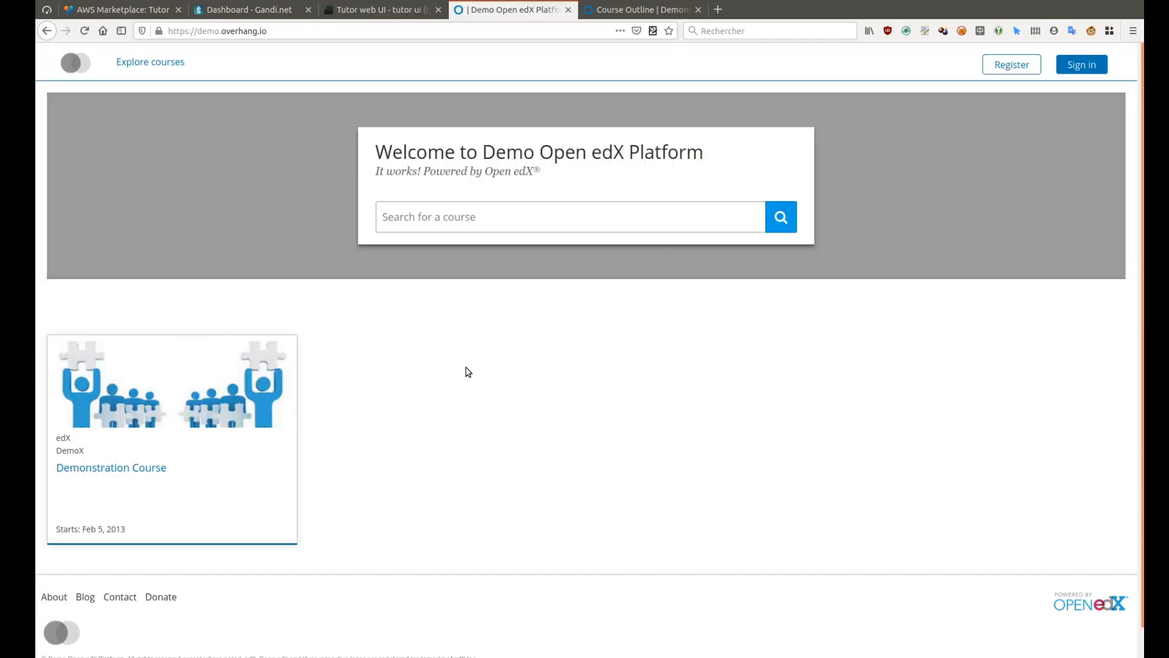
pyautogui.scroll(-1, 468, 372)
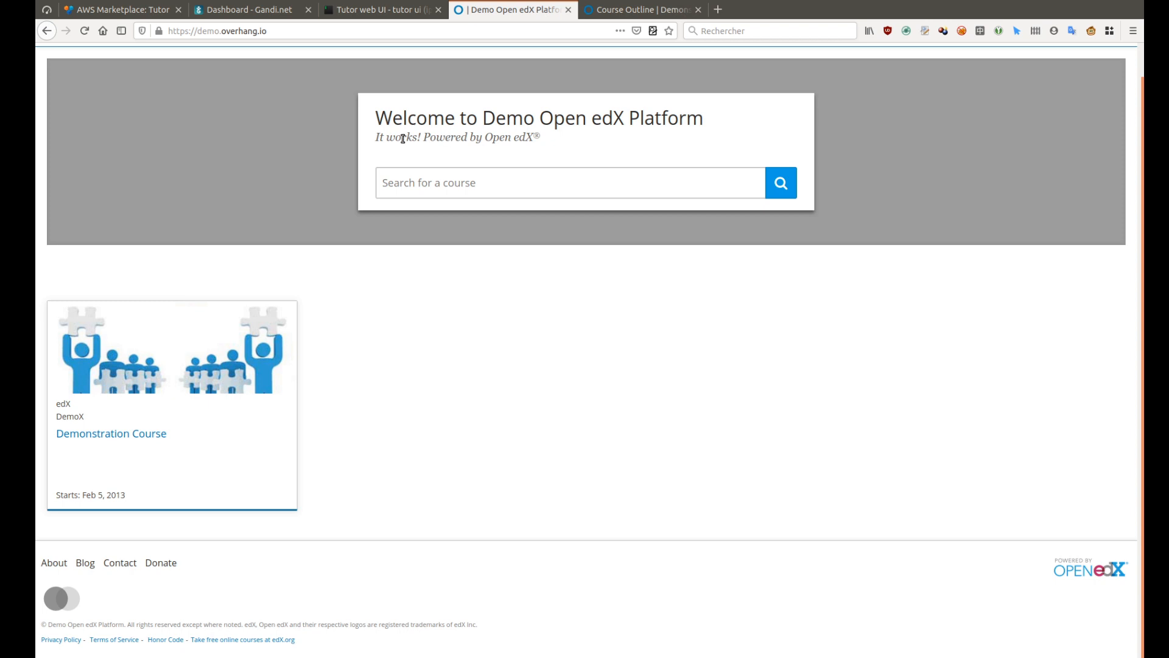
pyautogui.moveTo(379, 137); pyautogui.dragTo(561, 139)
pyautogui.click(589, 360)
# Reopen the overhangio/indigo GitHub repository and scroll its README down to the Installation section
pyautogui.hotkey('ctrl', 'shift', 't')
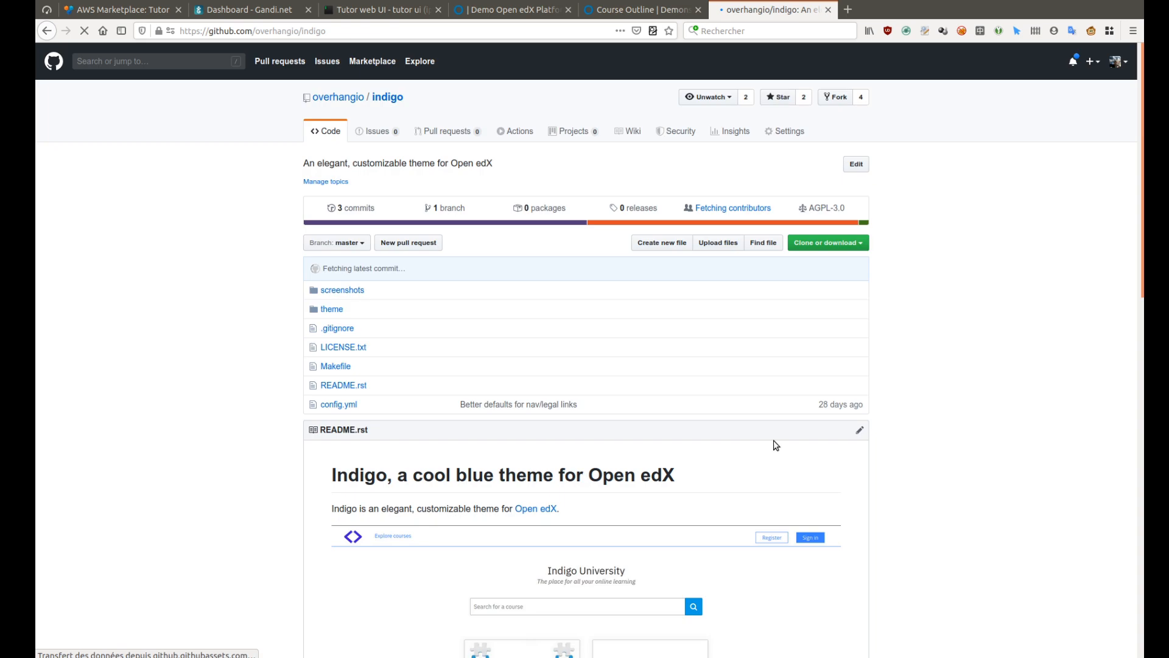
pyautogui.scroll(-3, 776, 445)
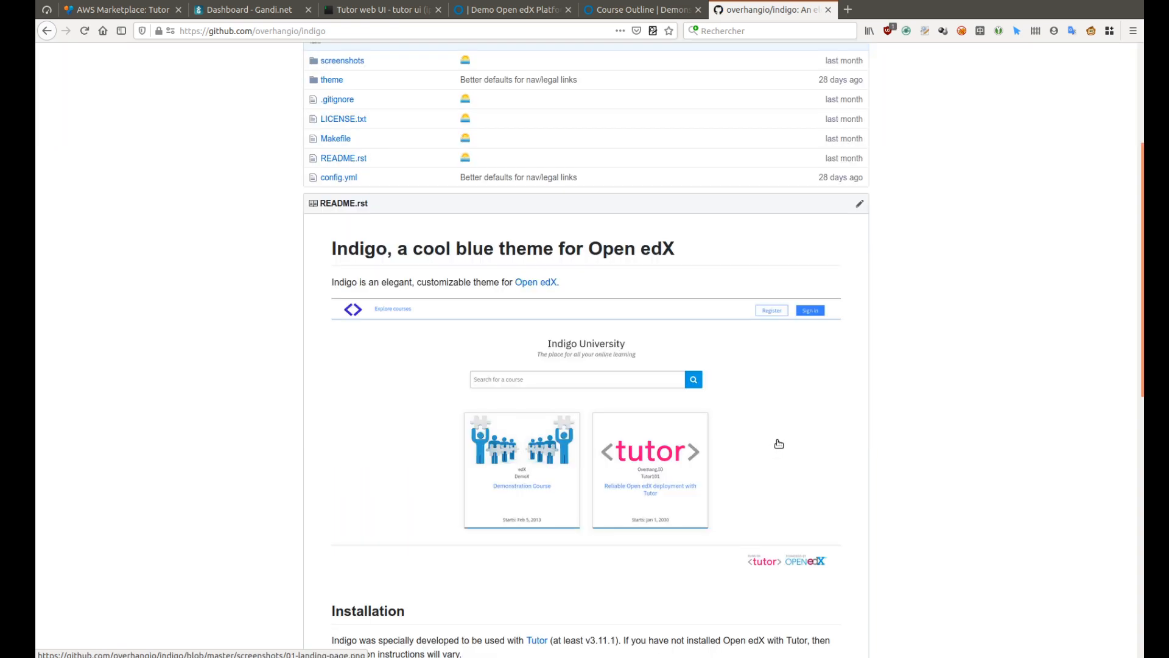
pyautogui.scroll(-2, 780, 443)
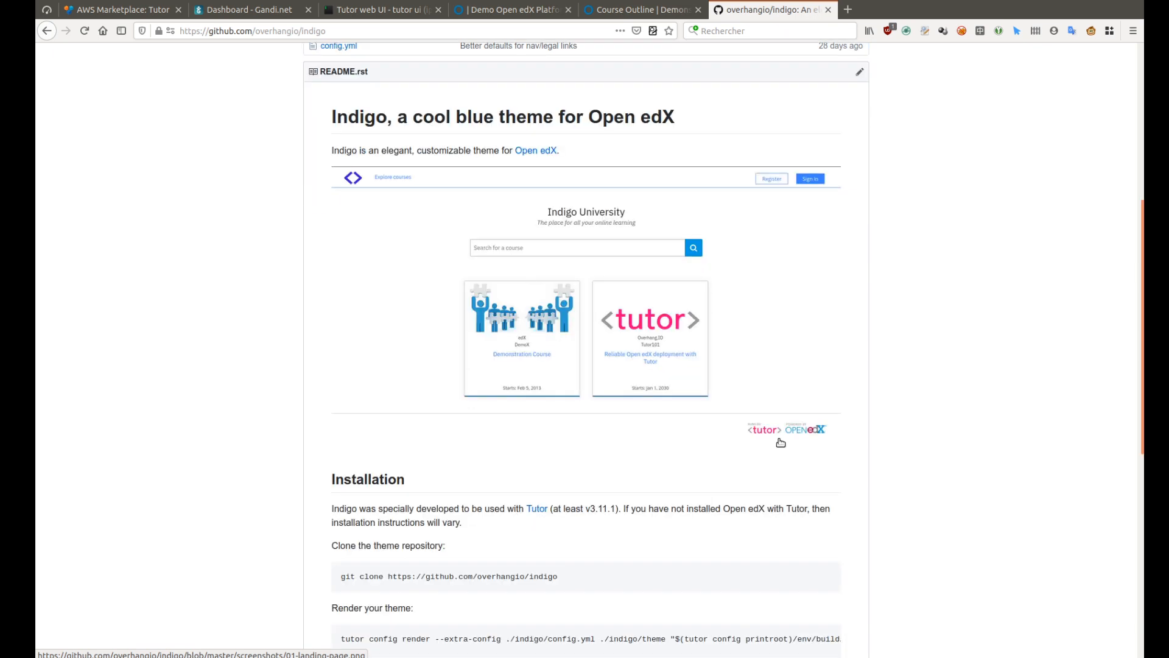
pyautogui.scroll(-4, 780, 442)
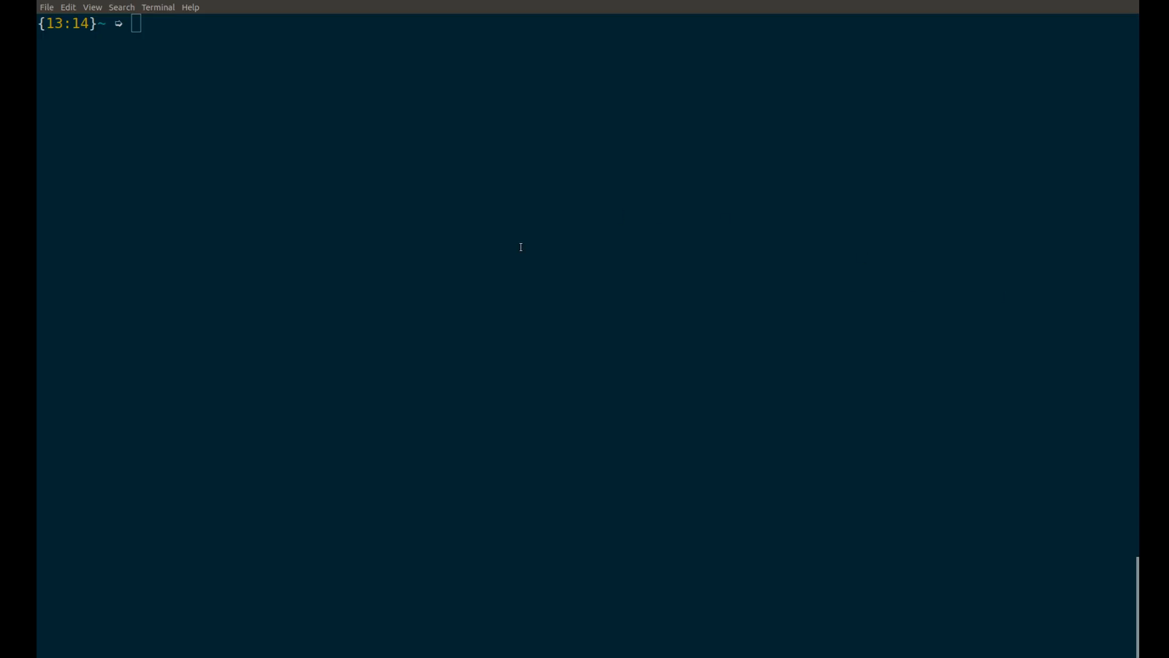
# Connect to demo.overhang.io over ssh as ubuntu and switch to the tutor user
pyautogui.click(520, 246)
pyautogui.write('ss')
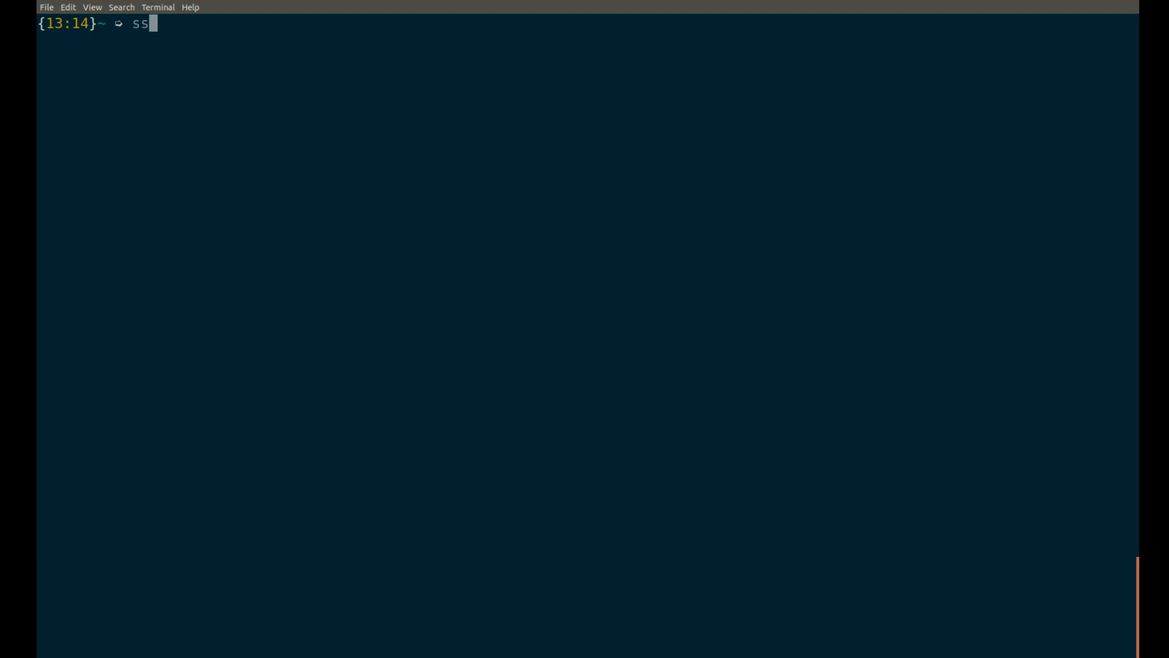
pyautogui.write('h ubuntu@')
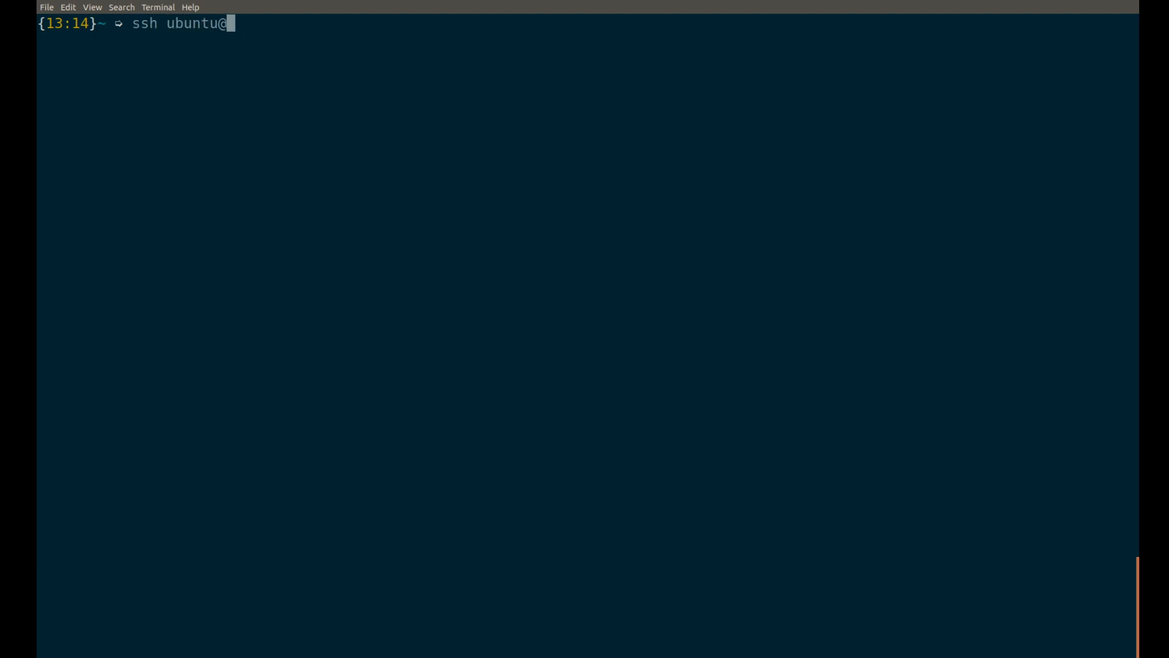
pyautogui.write('demo.overhang.io')
pyautogui.press('Return')
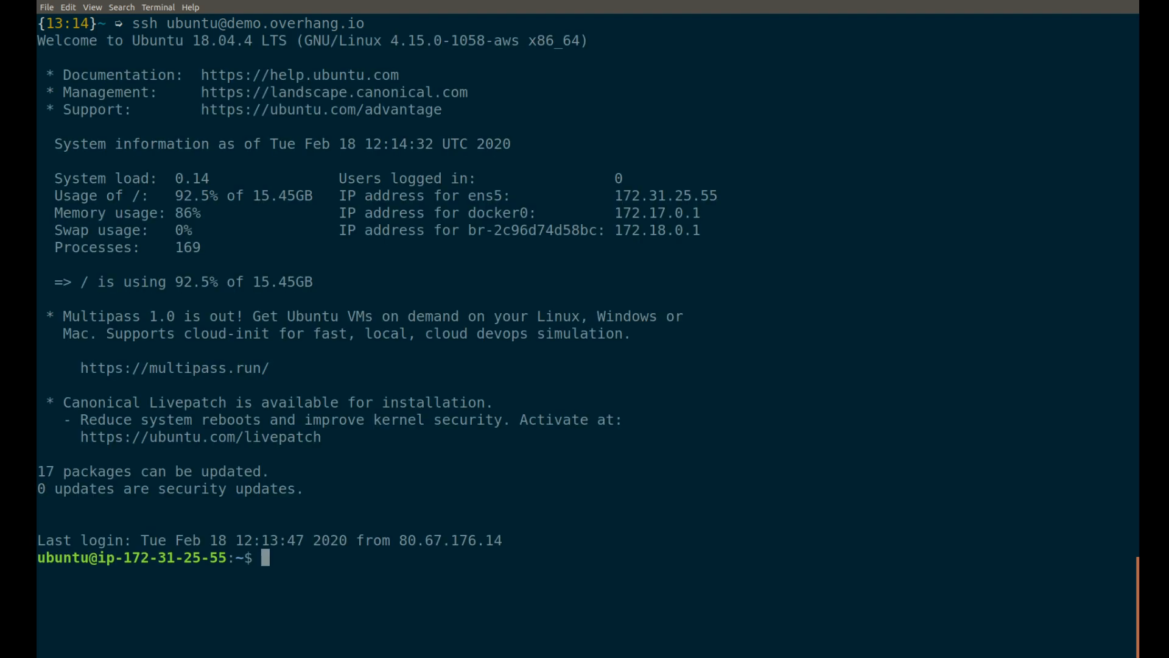
pyautogui.write('sudo su tutor')
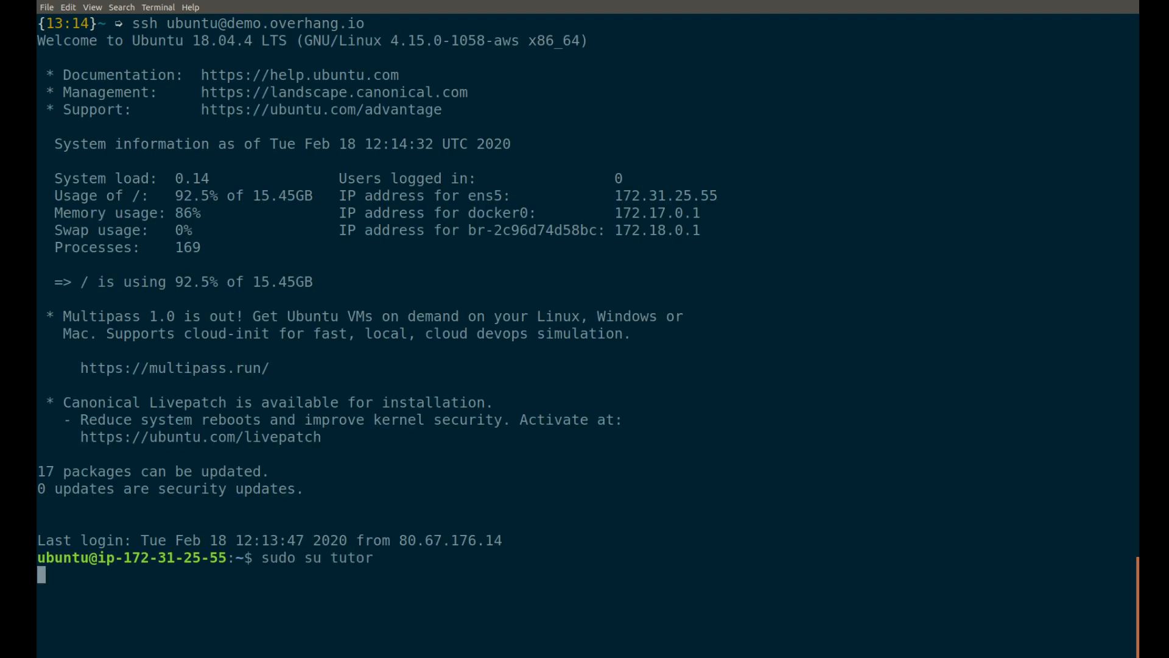
pyautogui.press('Return')
# Clone the indigo repository into the tutor home directory and render its theme templates
pyautogui.hotkey('alt', 'Tab')
pyautogui.middleClick(503, 338)
pyautogui.press('Return')
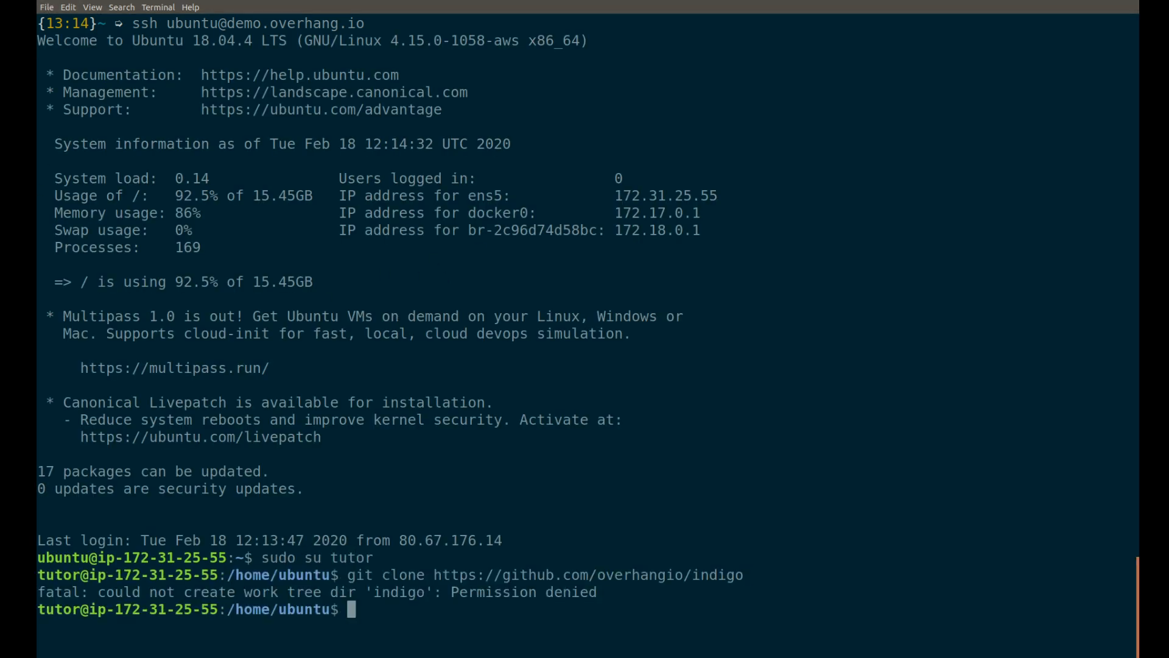
pyautogui.write('cd ~')
pyautogui.press('Return')
pyautogui.press('Up')
pyautogui.press('Up')
pyautogui.press('Return')
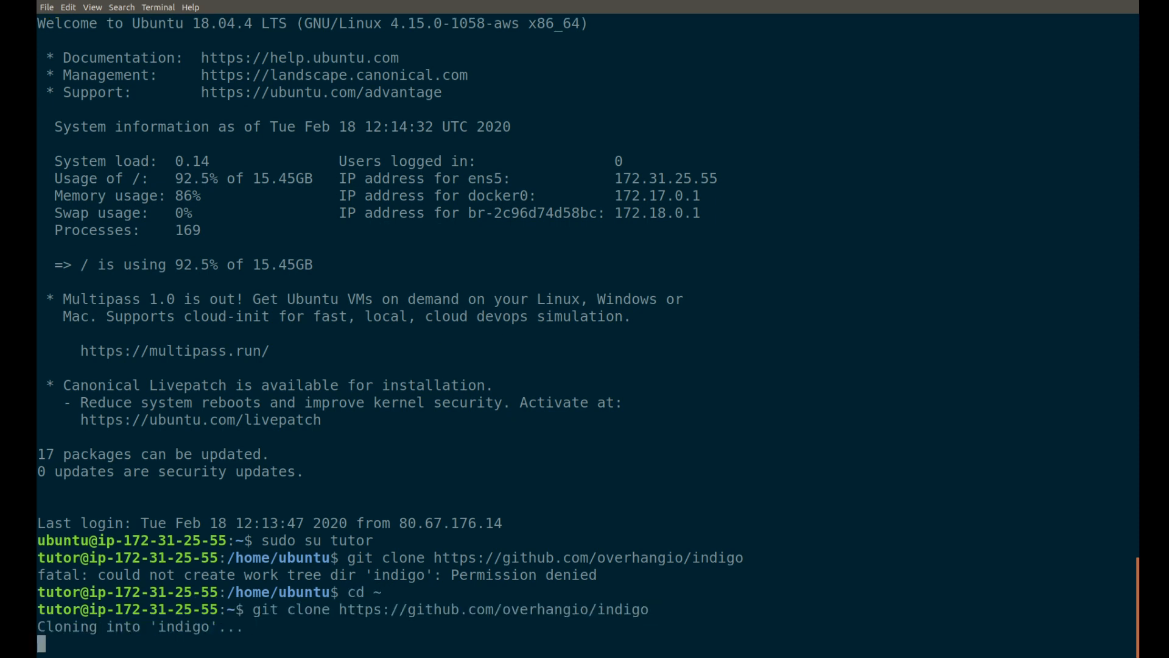
pyautogui.middleClick(480, 370)
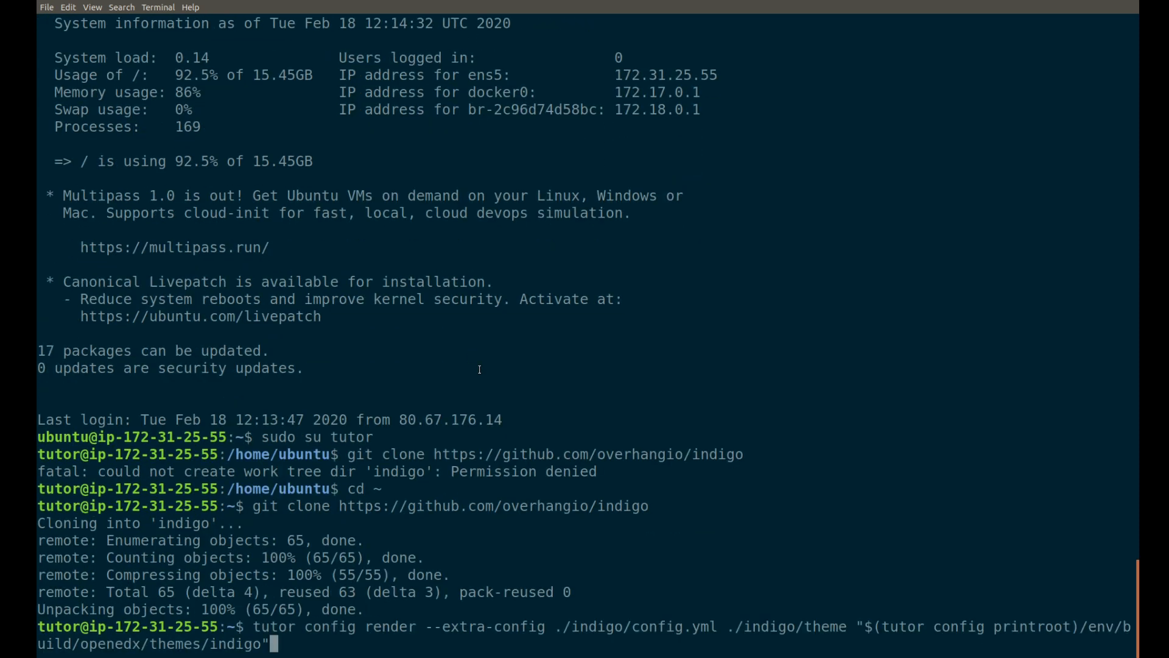
pyautogui.press('Return')
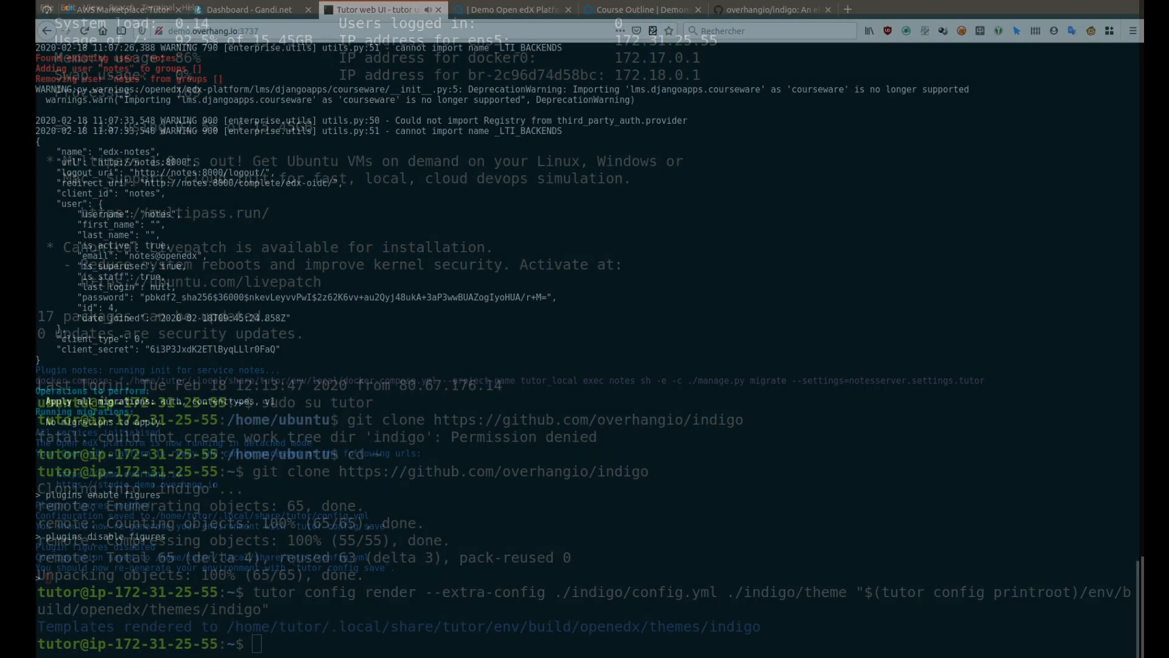
# Start rebuilding the openedx image with 'images build openedx', then load the LMS /admin address
pyautogui.write('images build ')
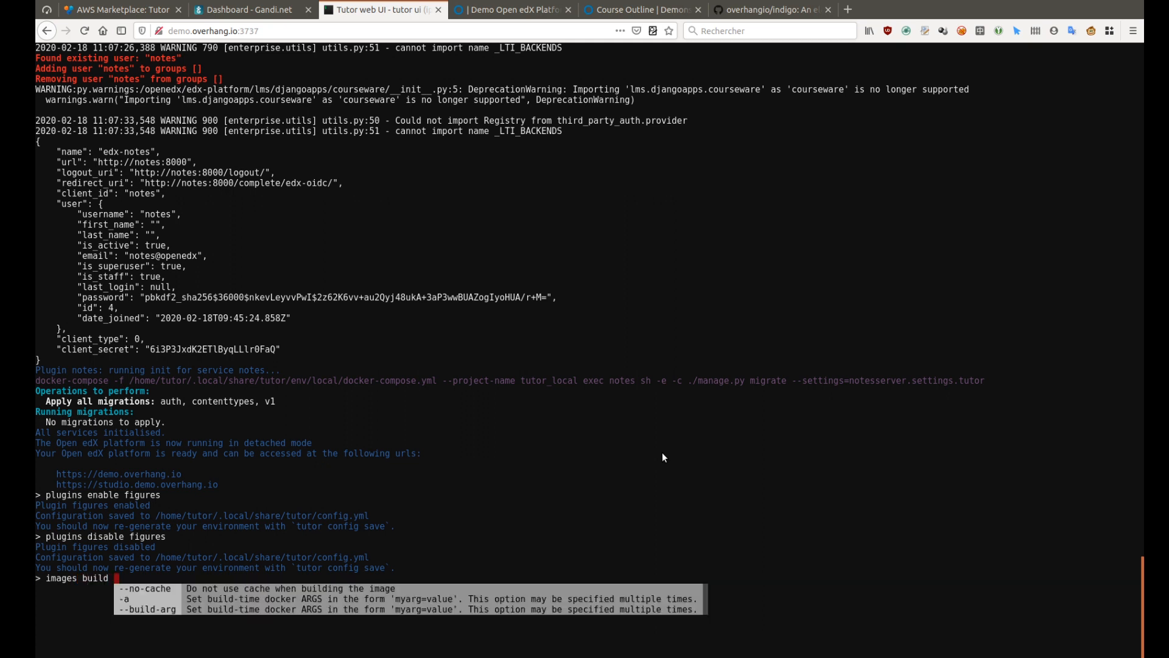
pyautogui.write('openedx')
pyautogui.press('Return')
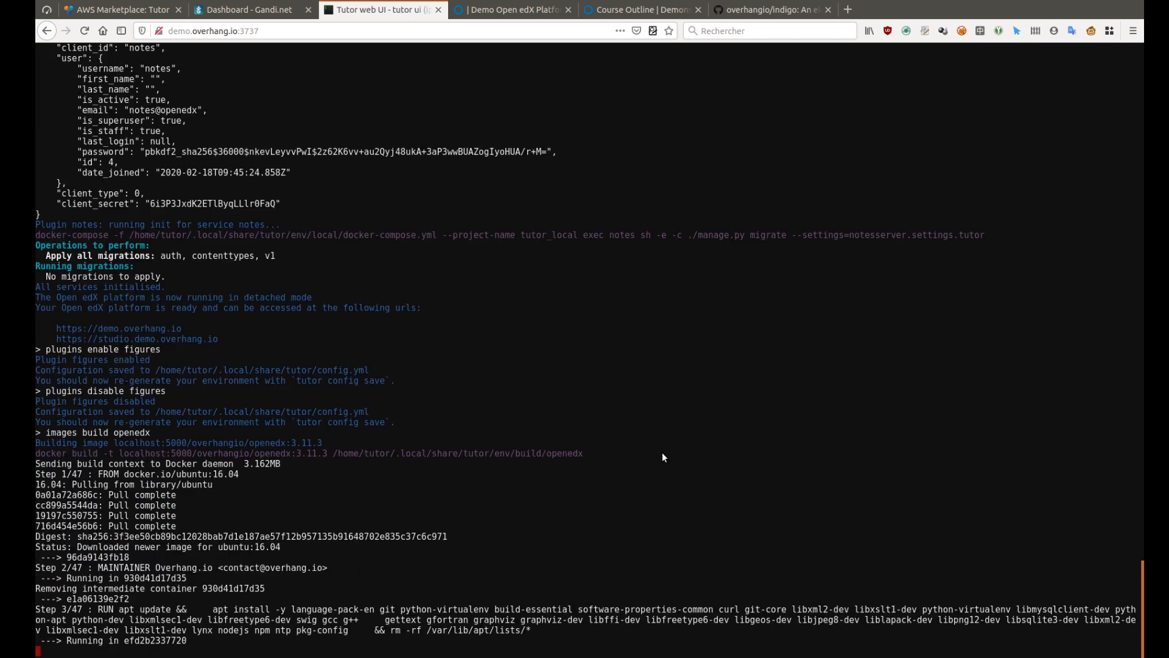
pyautogui.click(489, 10)
pyautogui.click(478, 33)
pyautogui.write('/admin')
pyautogui.press('Return')
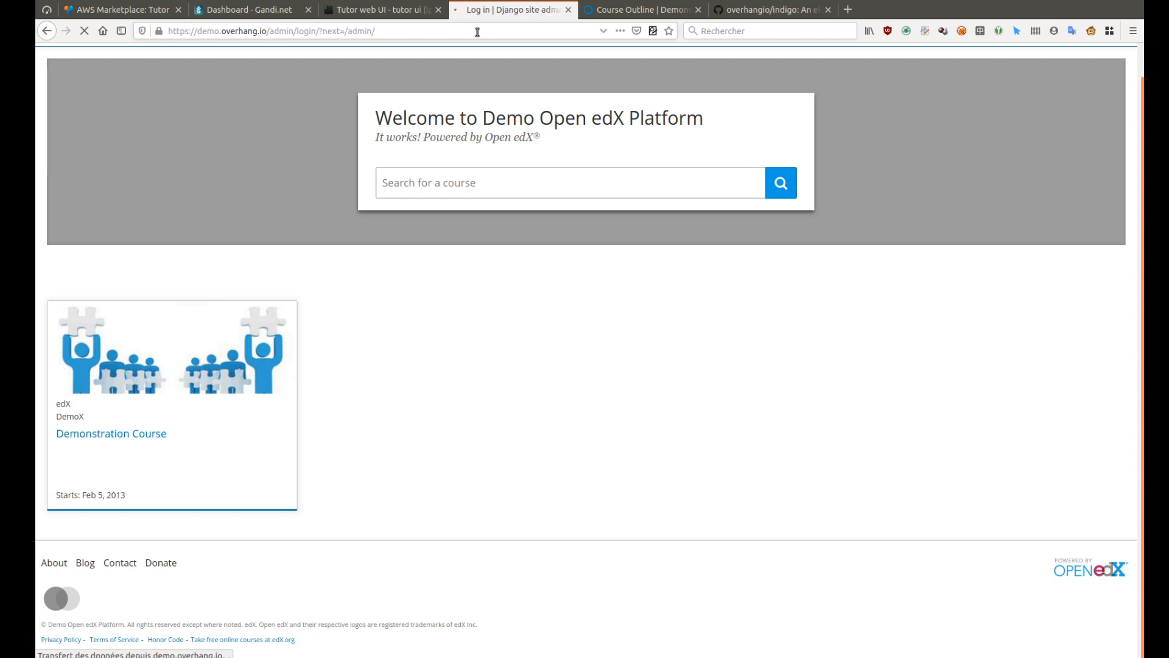
# Log in to Django administration with the admin password
pyautogui.press('Tab')
pyautogui.write('***')
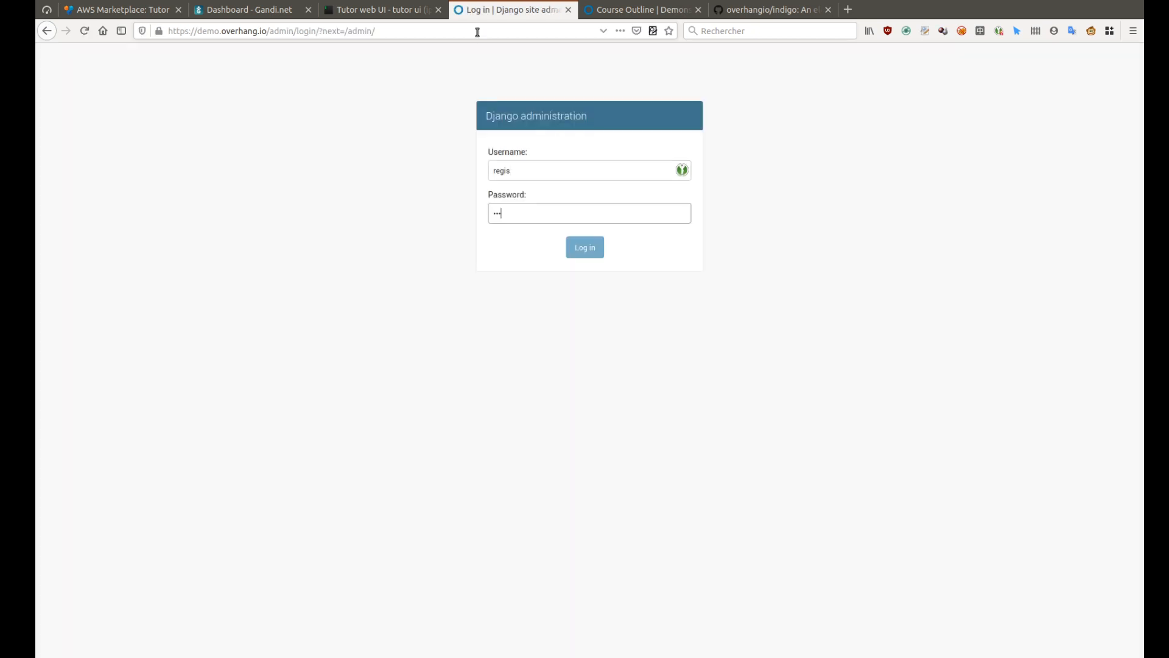
pyautogui.write('*')
pyautogui.press('Return')
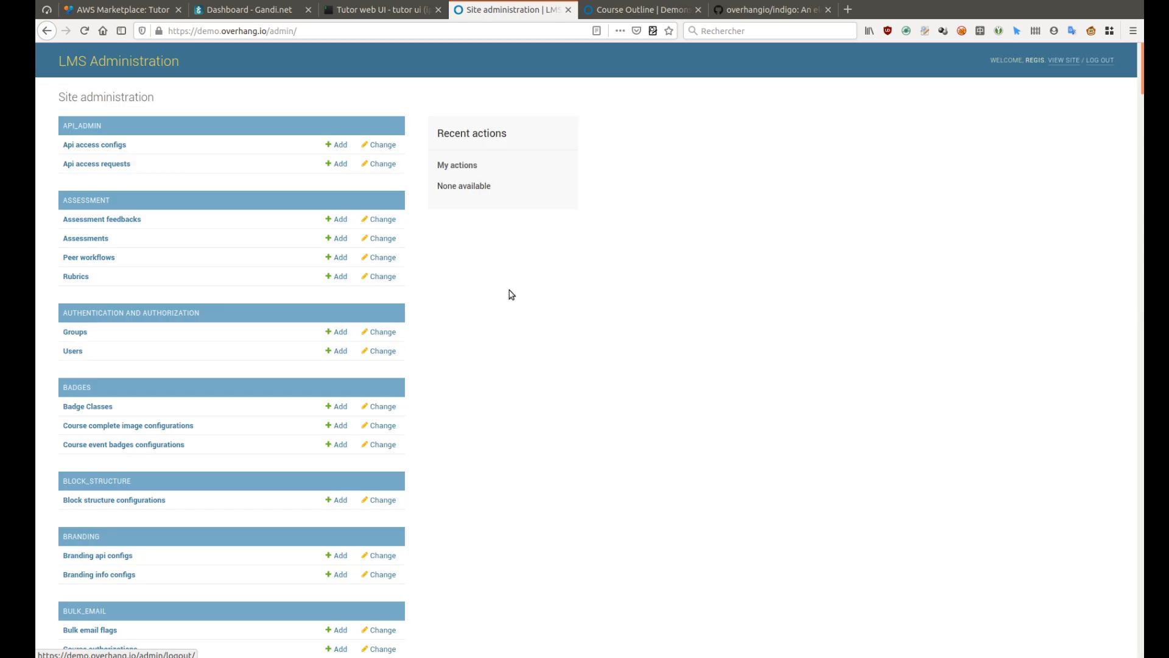
# Add an indigo site theme for the demo.overhang.io LMS site
pyautogui.scroll(-15, 495, 294)
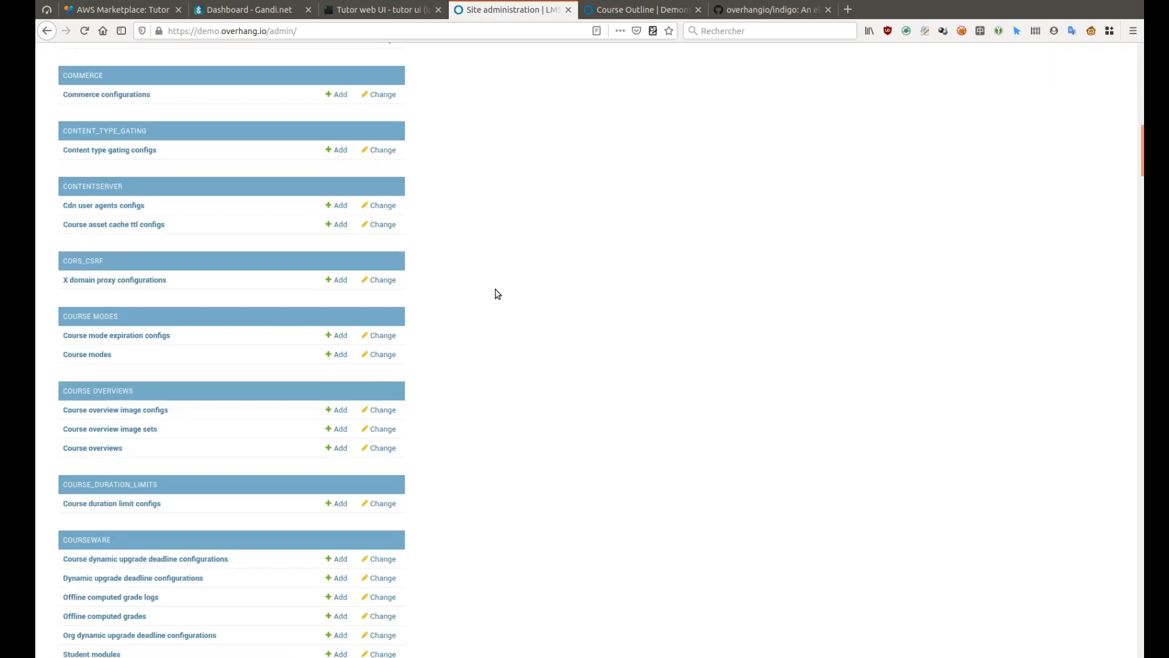
pyautogui.scroll(-20, 493, 302)
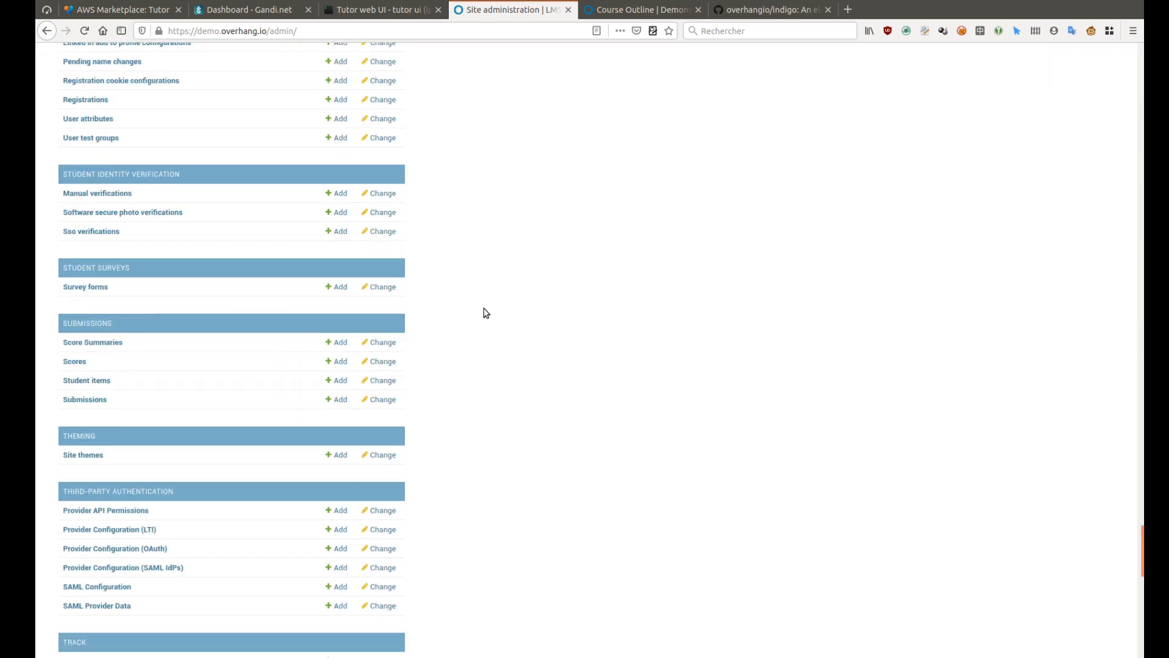
pyautogui.scroll(-1, 304, 366)
pyautogui.click(336, 422)
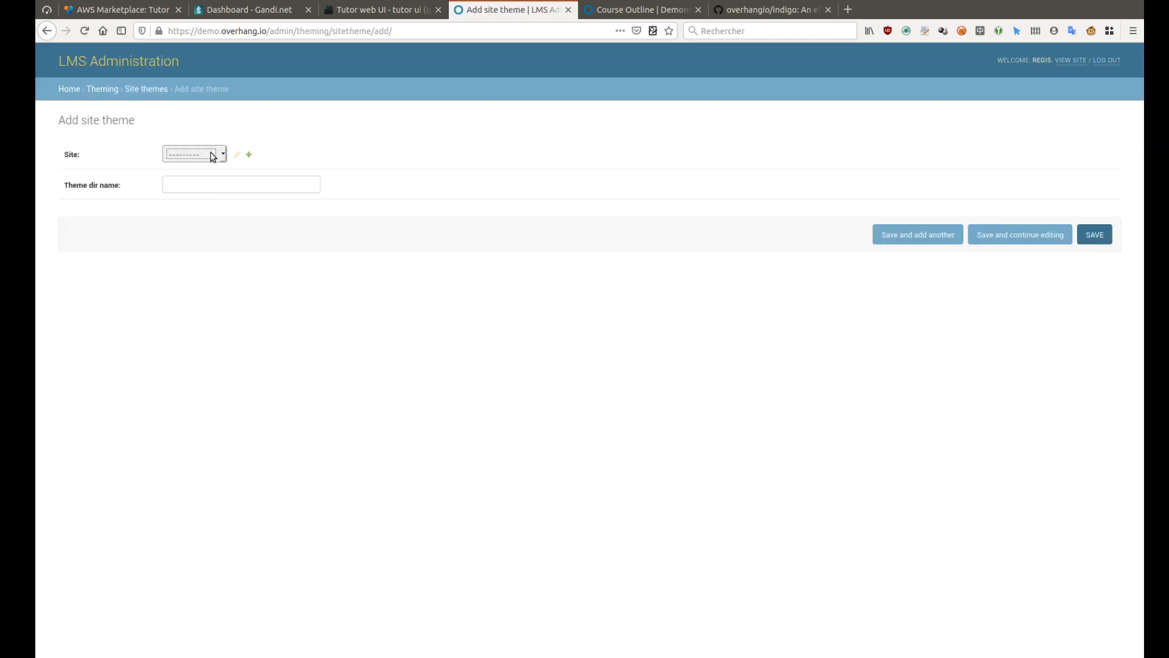
pyautogui.click(249, 156)
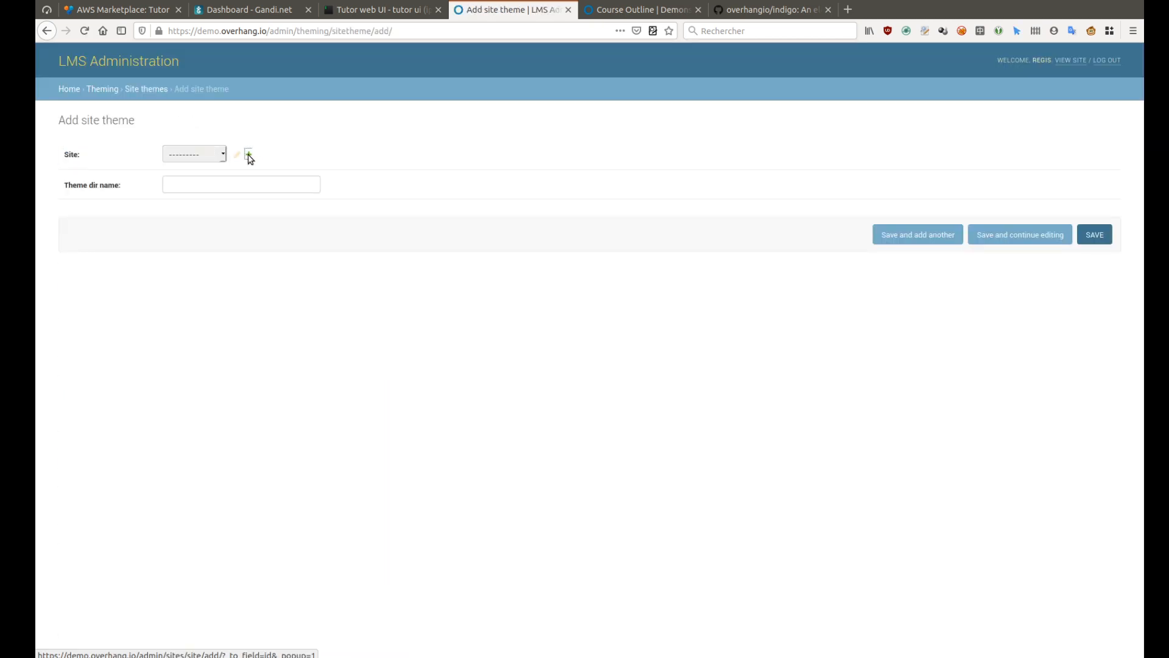
pyautogui.click(201, 184)
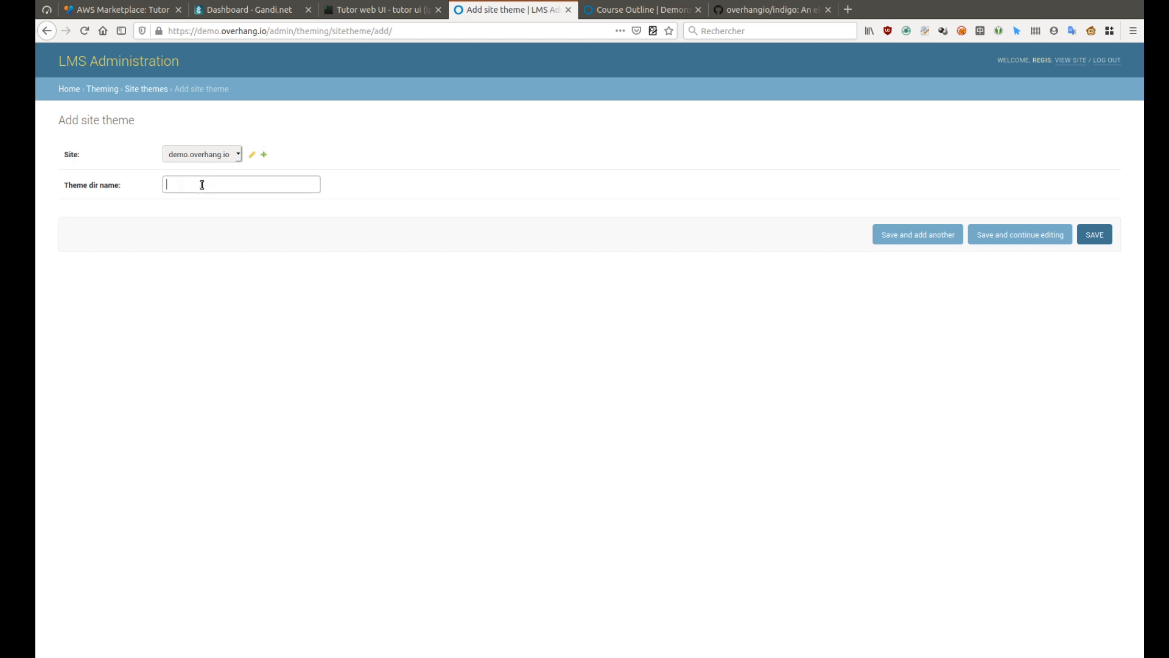
pyautogui.write('indigo')
pyautogui.click(922, 236)
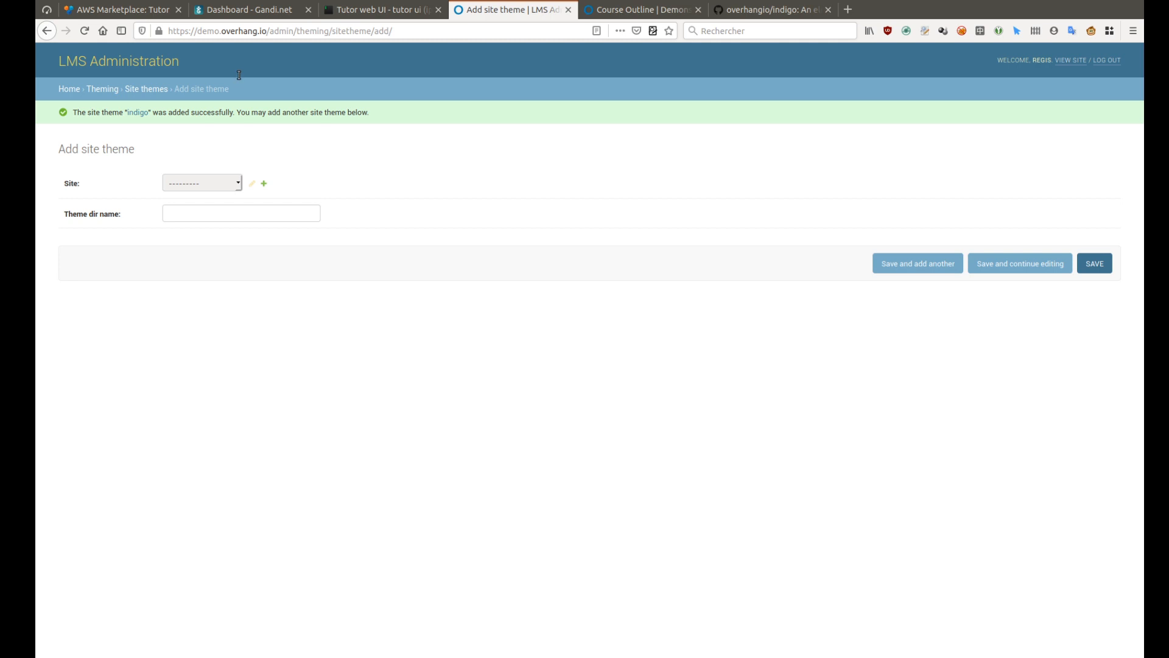
# Add an indigo site theme for studio.demo.overhang.io and save it
pyautogui.click(202, 183)
pyautogui.click(210, 226)
pyautogui.click(208, 213)
pyautogui.write('indigo')
pyautogui.click(1088, 264)
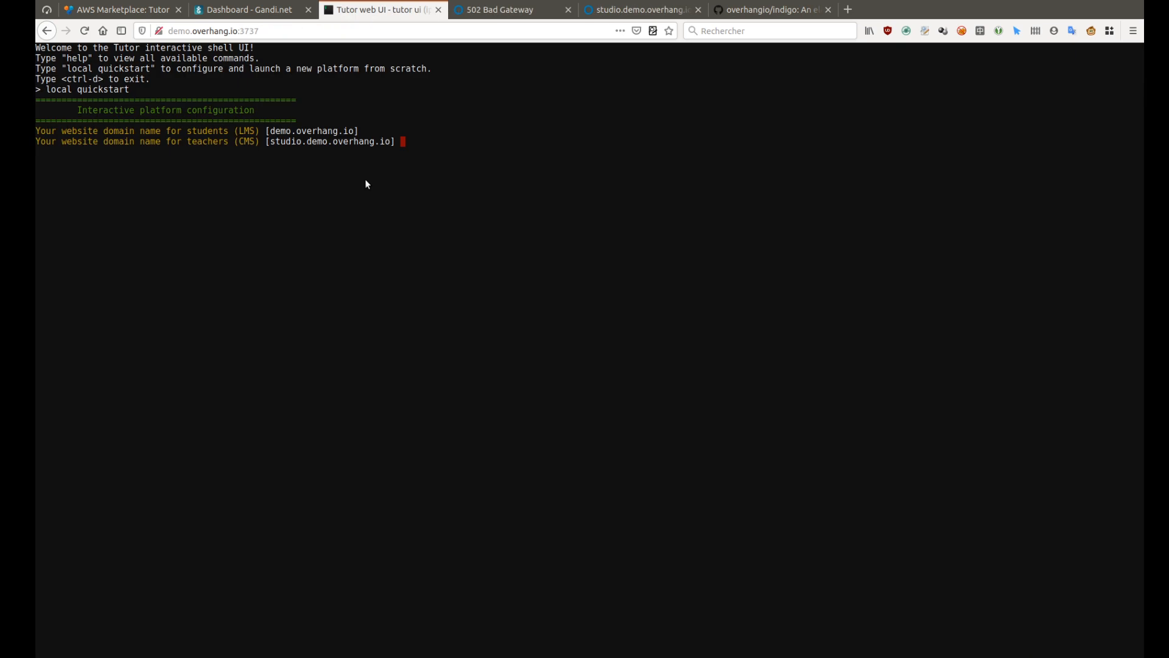
# Switch to the Demo Open edX Platform tab to see the Indigo-styled homepage with the Demonstration Course
pyautogui.hotkey('ctrl', 'Tab')
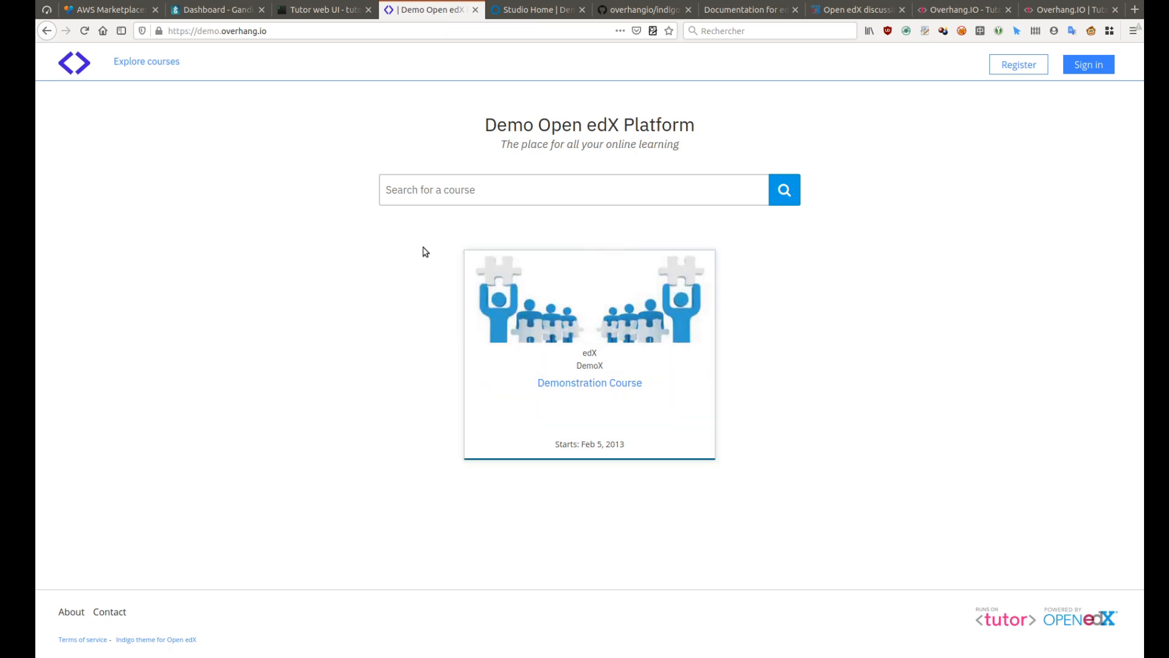
# Browse the Studio Home, edX Documentation, Open edX and Tutor forum tabs, ending on Tutor LTS
pyautogui.click(536, 12)
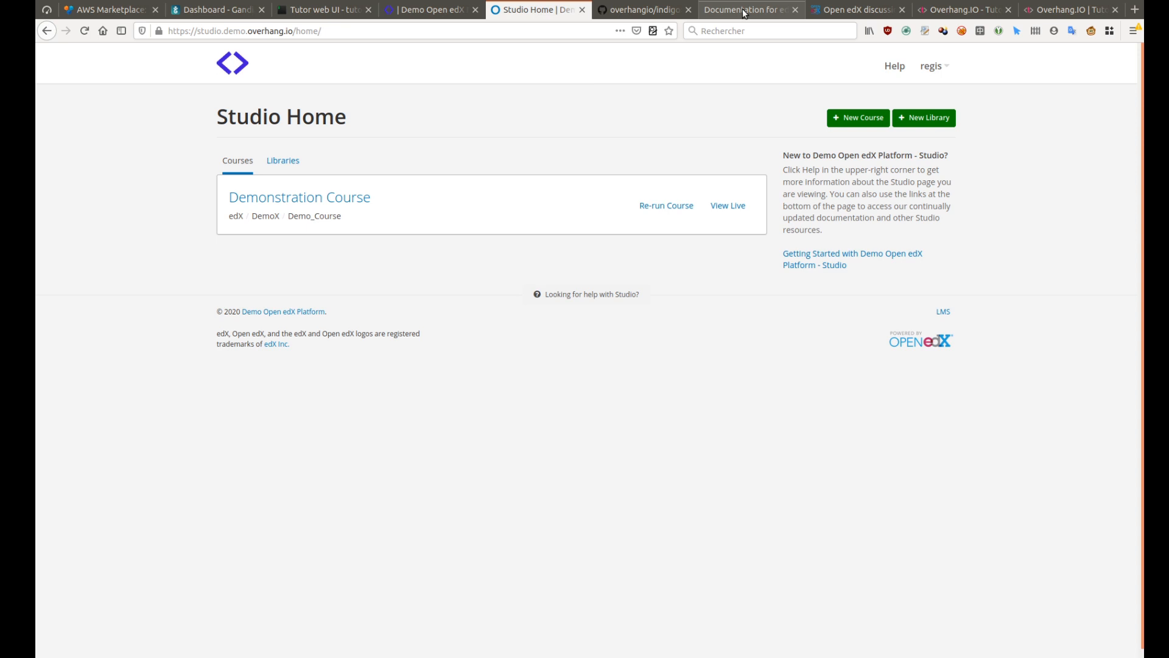
pyautogui.click(743, 8)
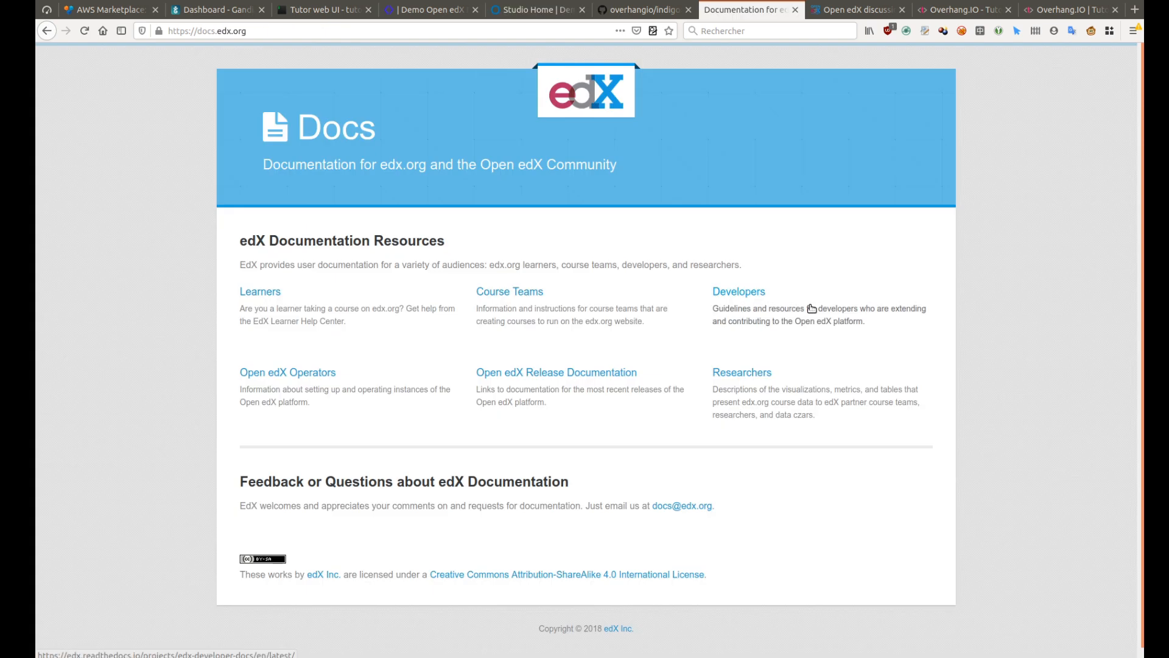
pyautogui.click(857, 10)
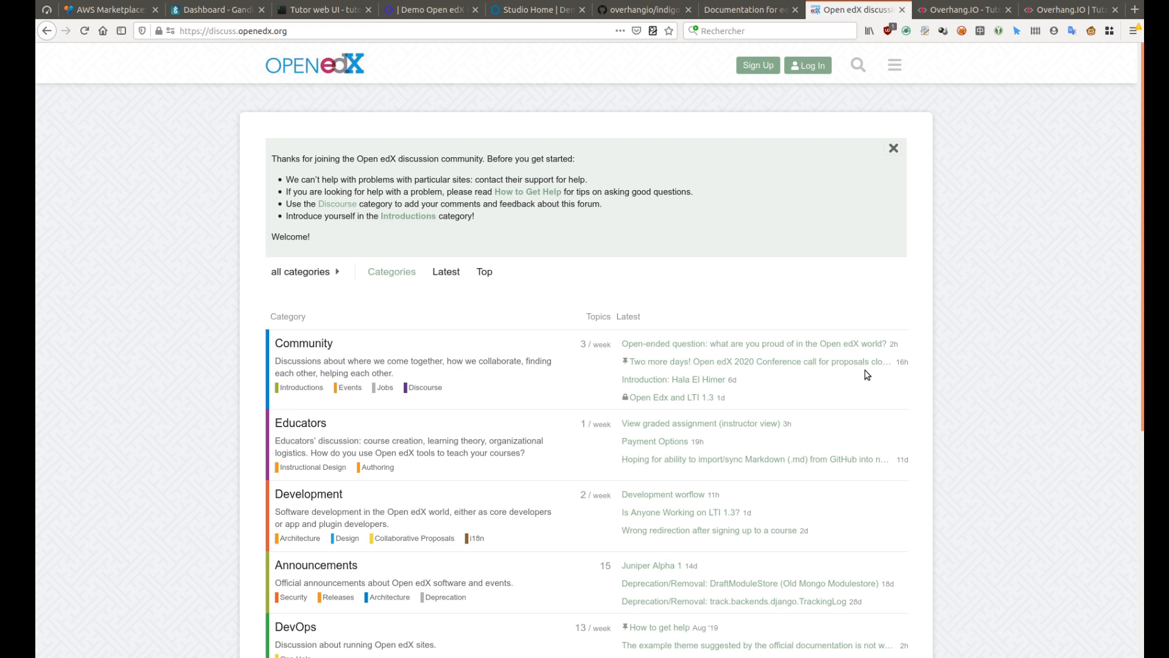
pyautogui.click(947, 11)
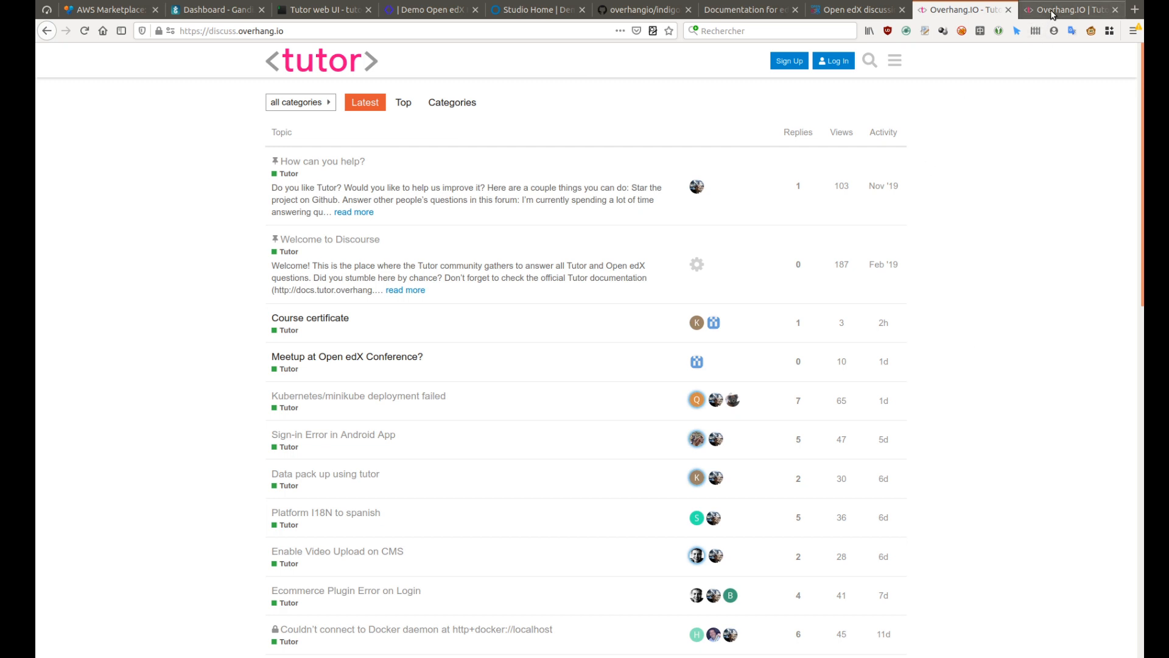
pyautogui.click(1051, 13)
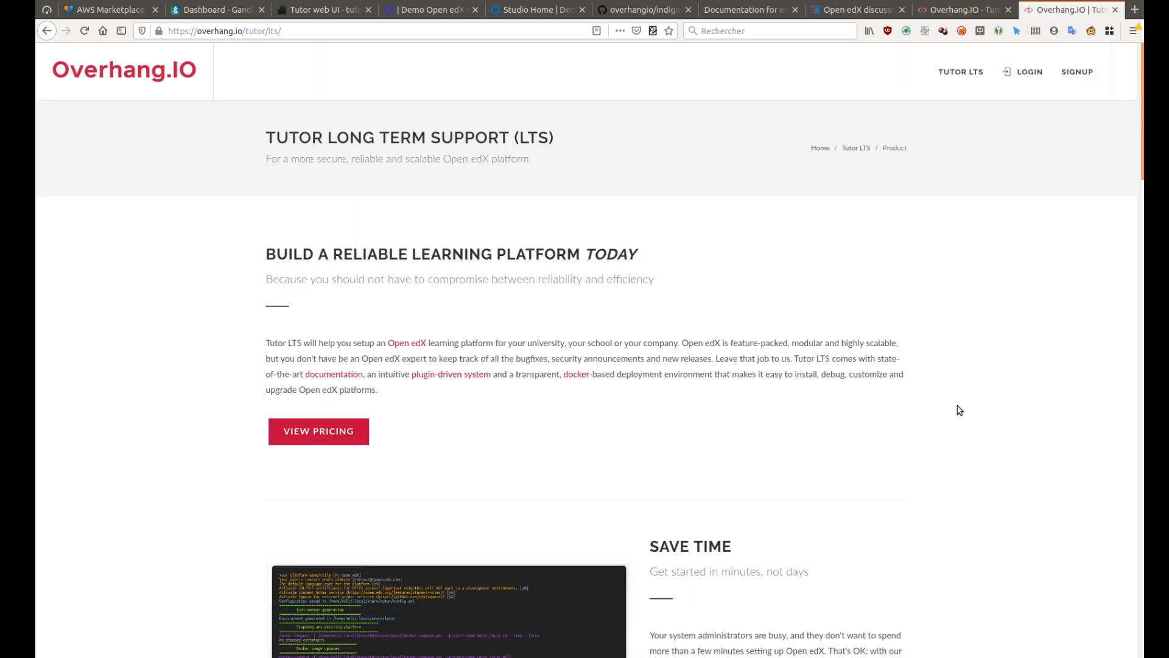